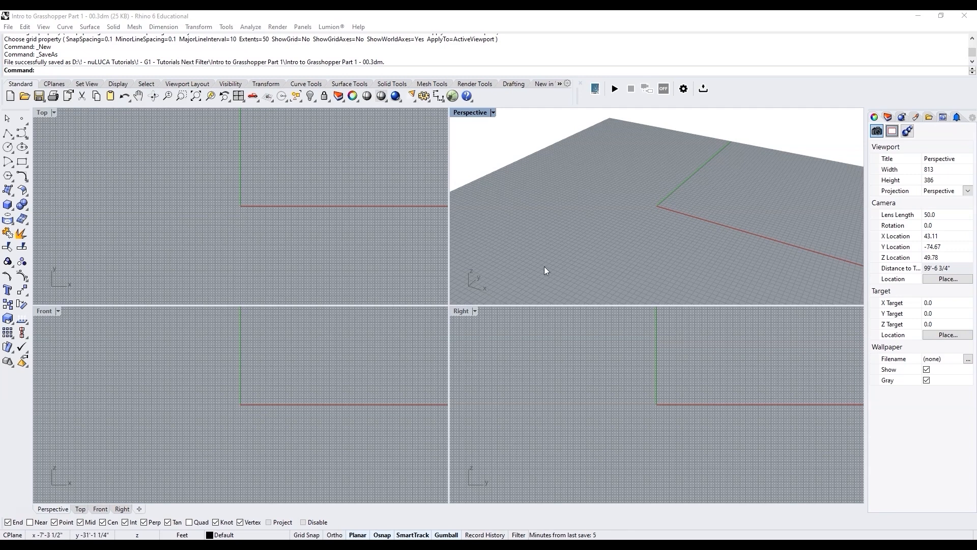
- Maximize the Perspective viewport so it fills the modelling area
double_click(464, 114)
scroll(377, 307, "down", 5)
scroll(509, 328, "up", 1)
scroll(458, 306, "down", 3)
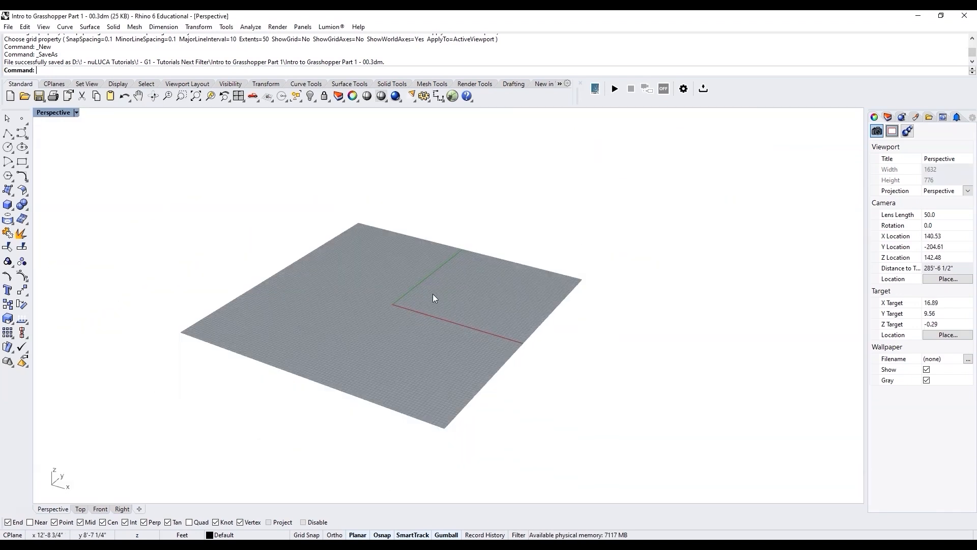
- Look through the Top, Front and Right views and return to the Perspective view
left_click(83, 510)
left_click(99, 508)
left_click(122, 509)
left_click(59, 509)
- Launch Grasshopper from the Rhino model
scroll(242, 364, "down", 6)
scroll(306, 264, "up", 4)
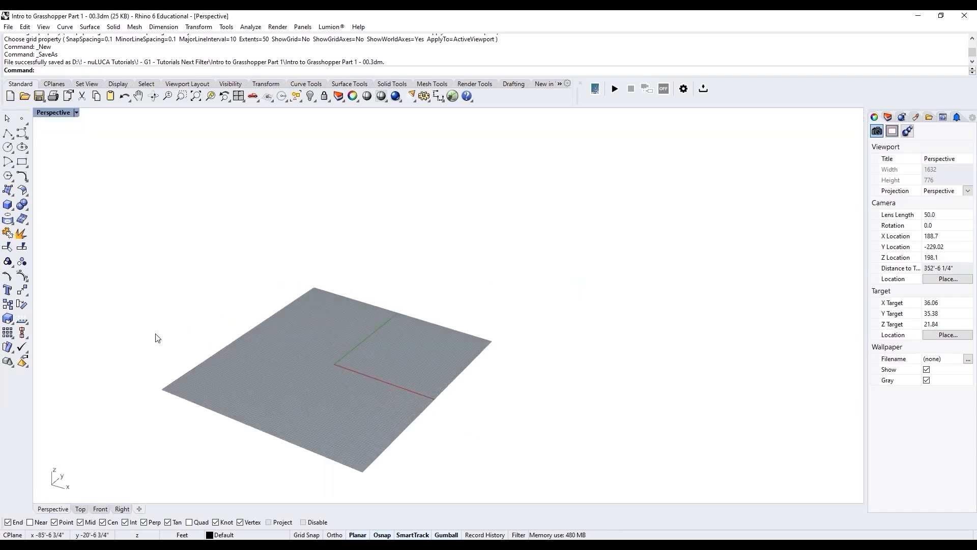
right_click_drag(369, 388, 298, 371, "shift")
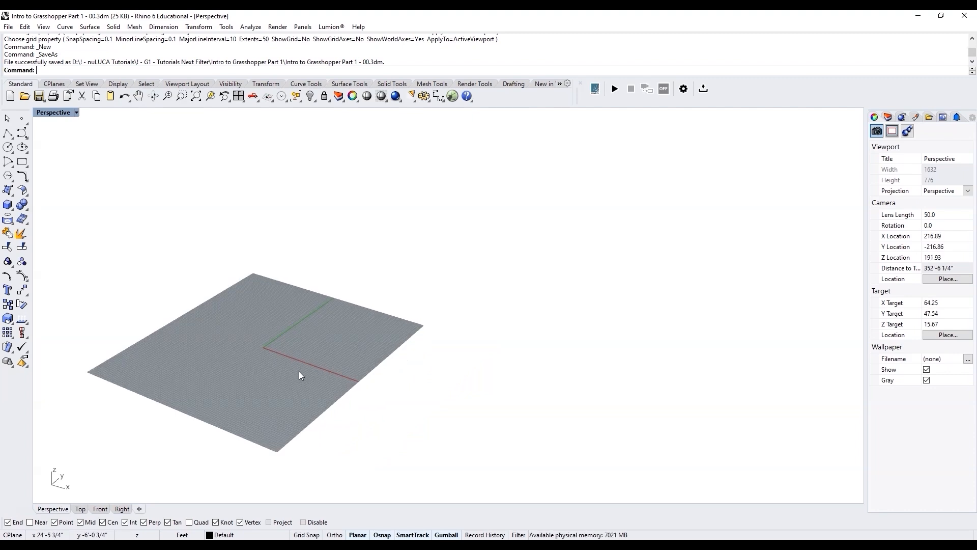
left_click(453, 98)
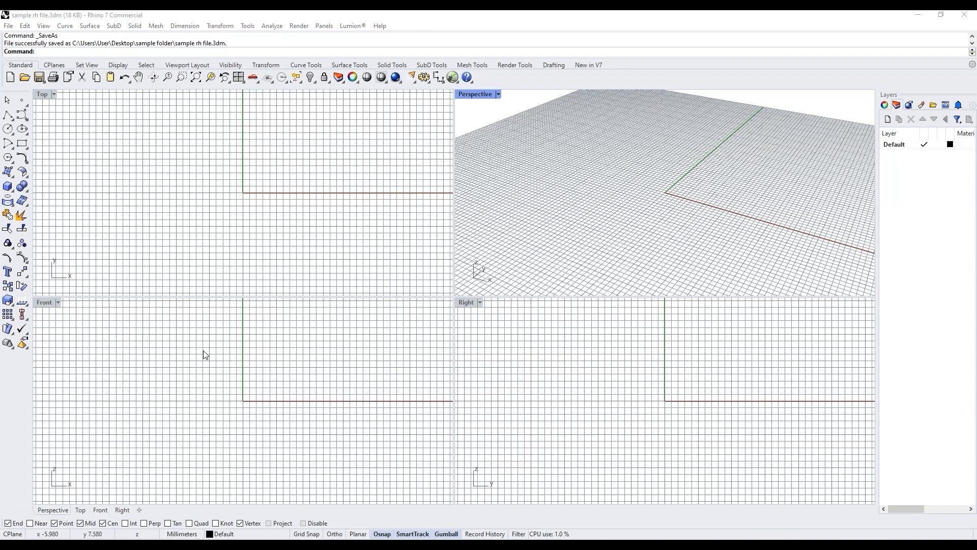
- Maximize the Perspective viewport and draw a circle by centre and radius near the grid's far corner along negative X
double_click(473, 95)
scroll(345, 333, "down", 6)
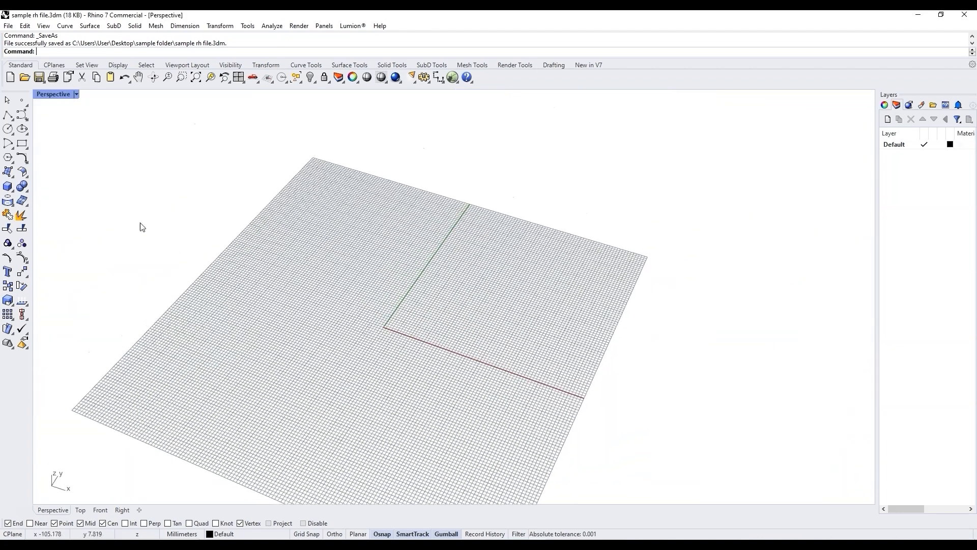
left_click(8, 129)
left_click(300, 220)
left_click(336, 253)
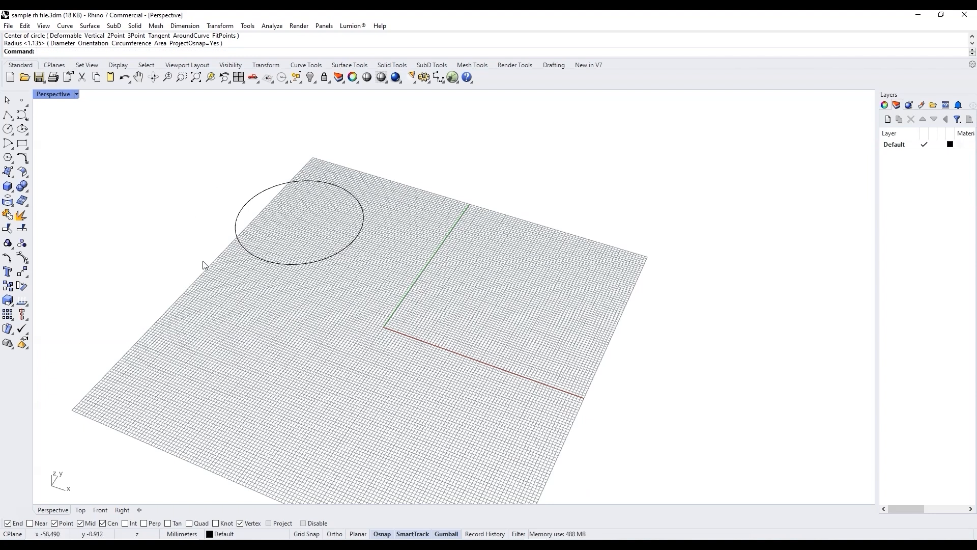
- Select and deselect the drawn circle, and save the changes to the sample rh file model
left_click_drag(367, 279, 170, 161)
key("Escape")
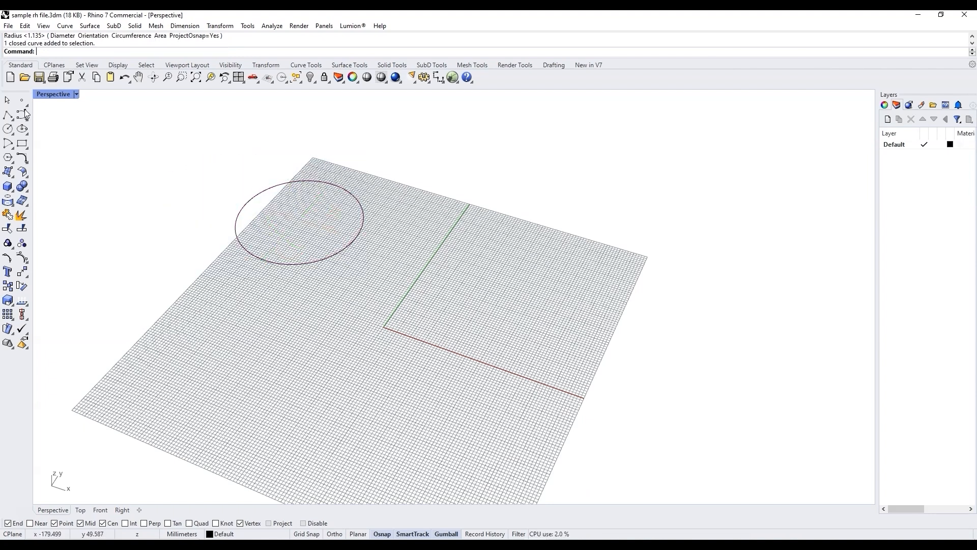
left_click(9, 26)
left_click(36, 73)
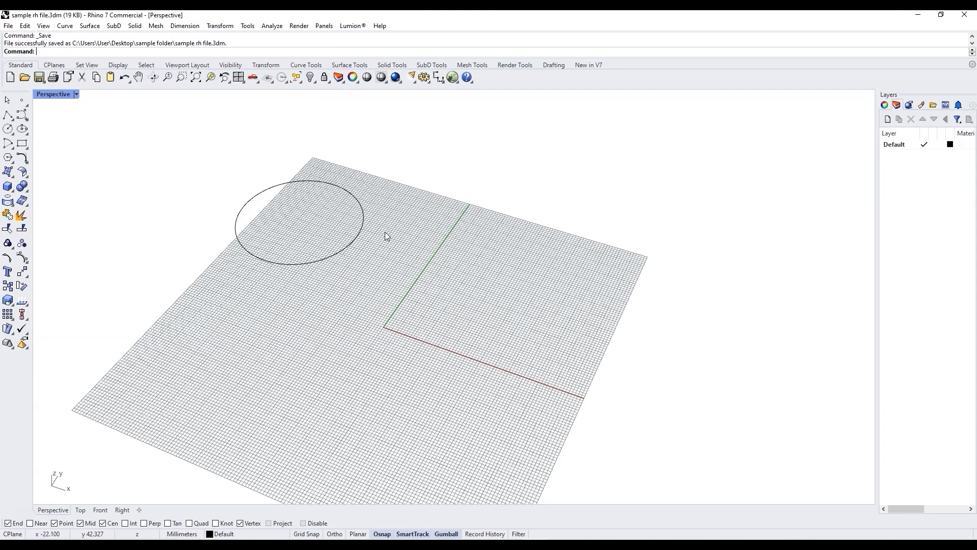
- Select the drawn circle, launch Grasshopper and dismiss its getting-started tutorial browser
left_click_drag(385, 232, 214, 177)
left_click(452, 77)
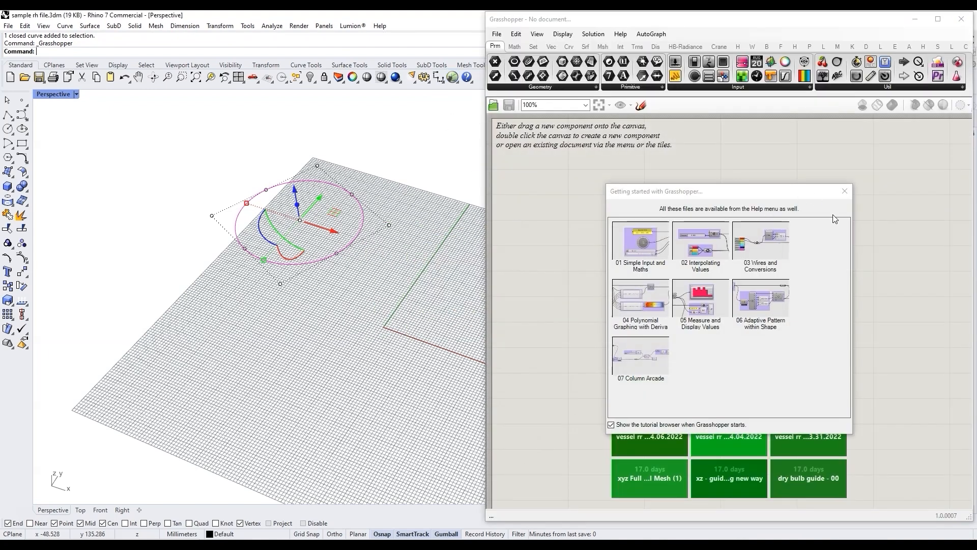
left_click(845, 191)
- Add a Construct Point component to the empty Grasshopper canvas
double_click(634, 197)
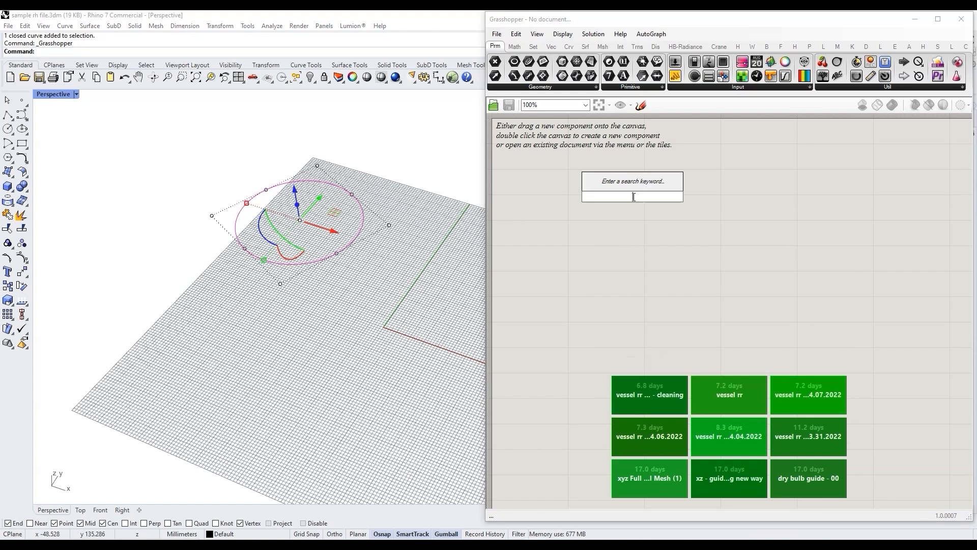
type("con")
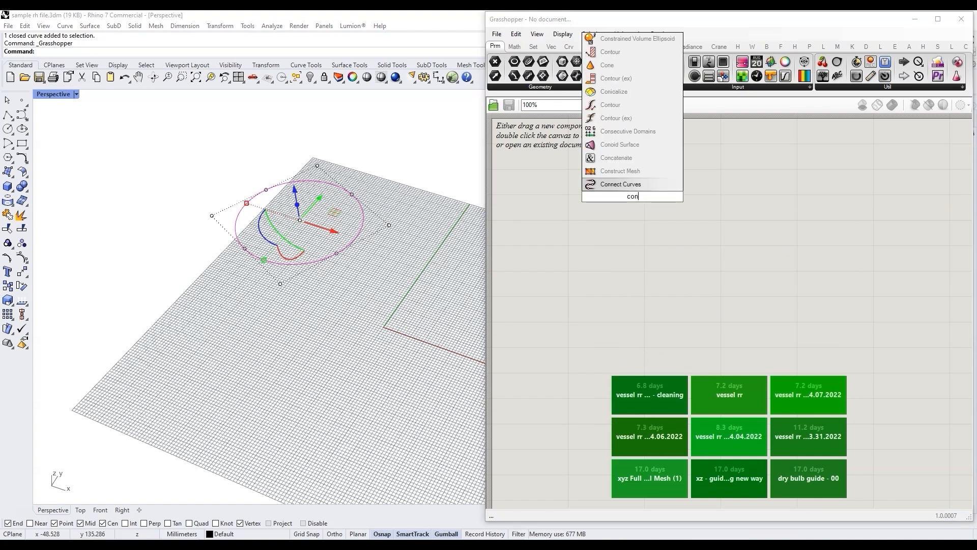
type("struct point")
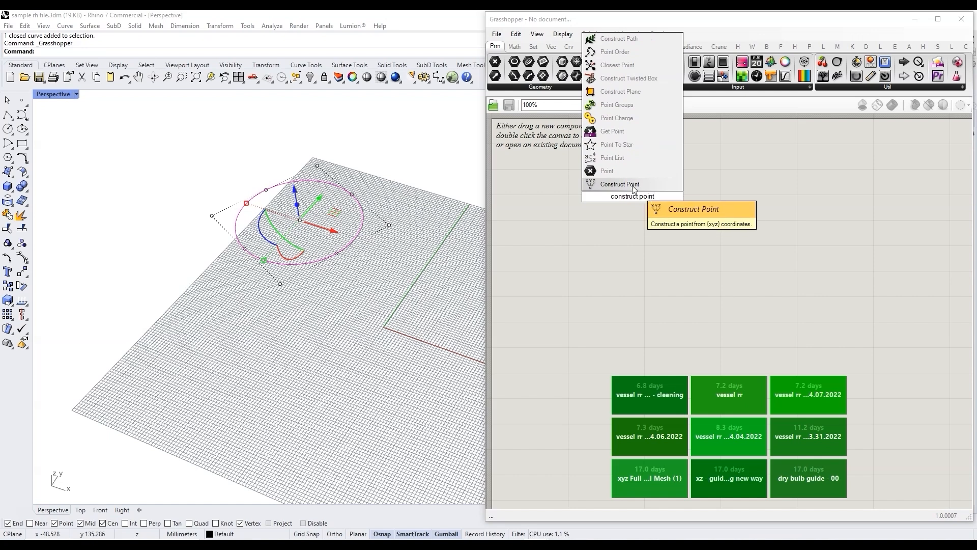
key("Return")
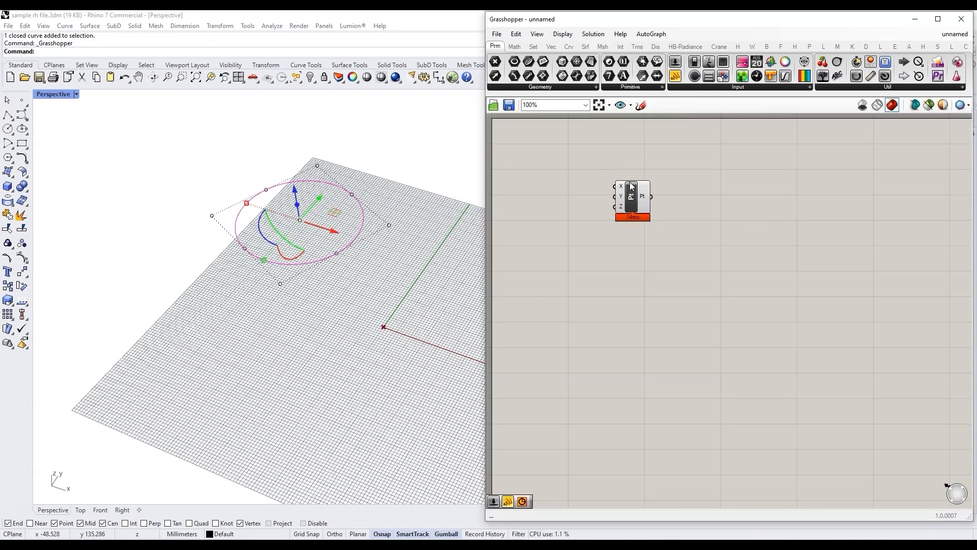
- Try to select the Grasshopper point at the origin in the Rhino viewport, and select the drawn circle for comparison
left_click(407, 349)
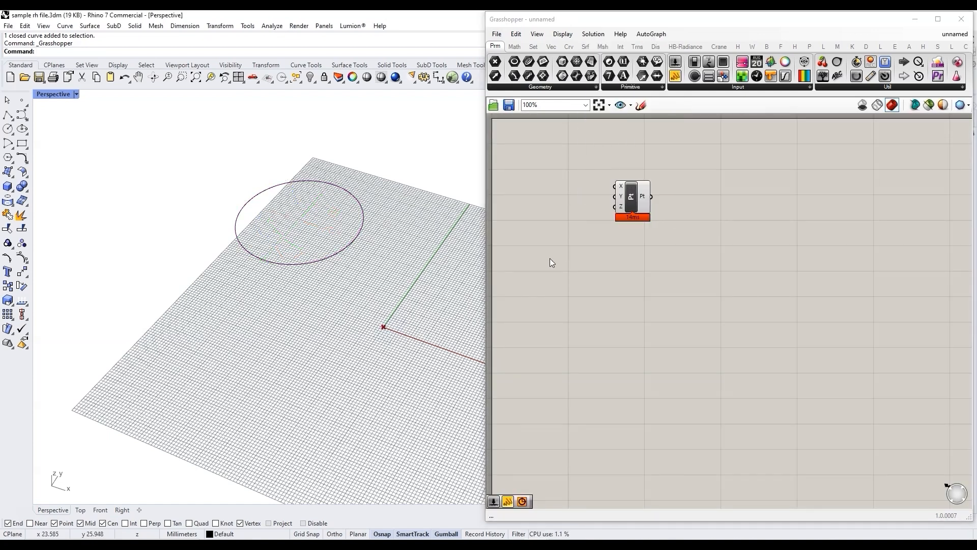
left_click_drag(397, 360, 361, 310)
left_click(603, 271)
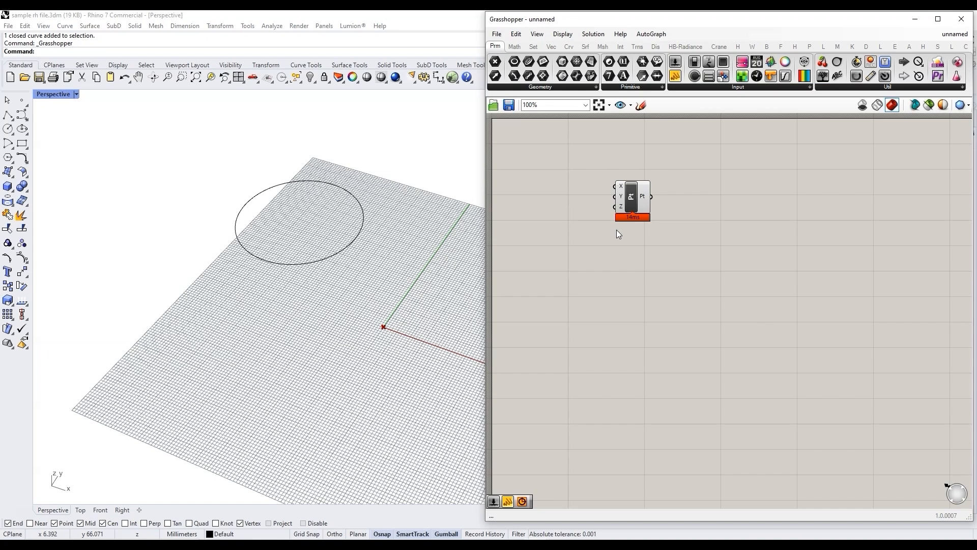
scroll(272, 315, "down", 3)
scroll(386, 310, "up", 5)
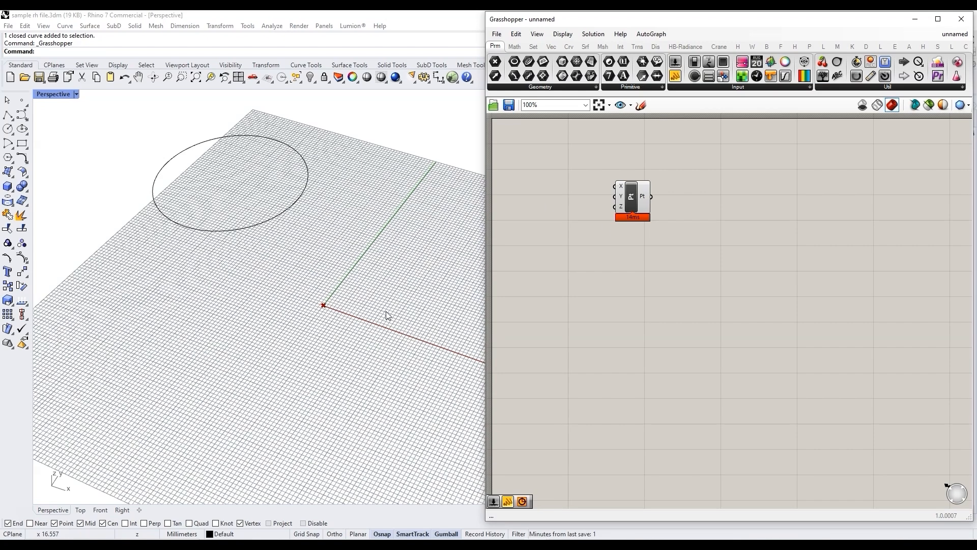
left_click(202, 220)
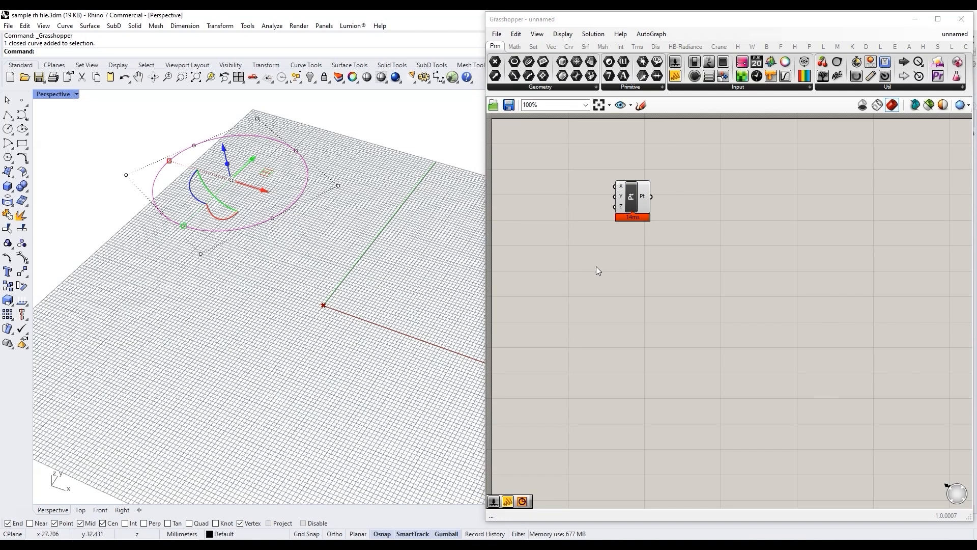
- Add a Circle component to the Grasshopper canvas and connect the Construct Point output to its Plane input
double_click(714, 222)
type("cir")
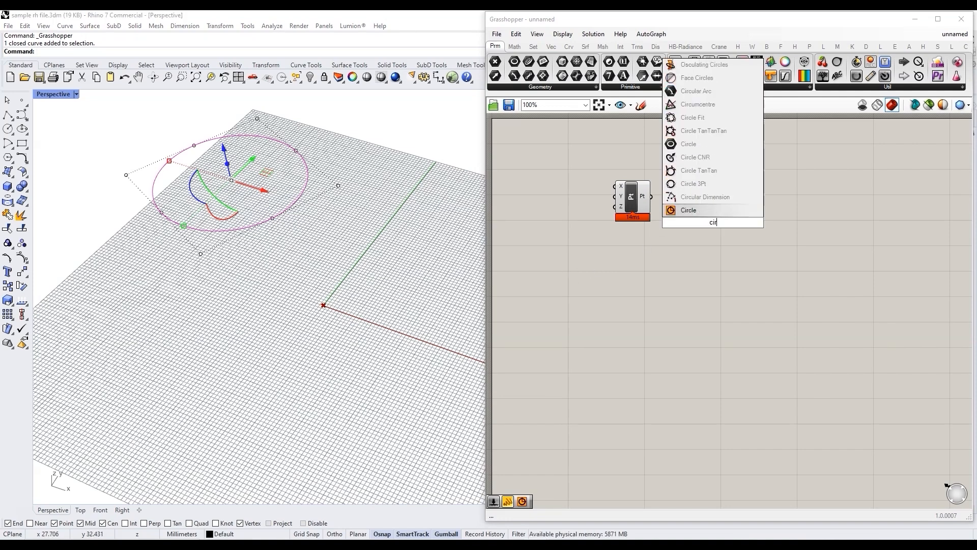
left_click(711, 209)
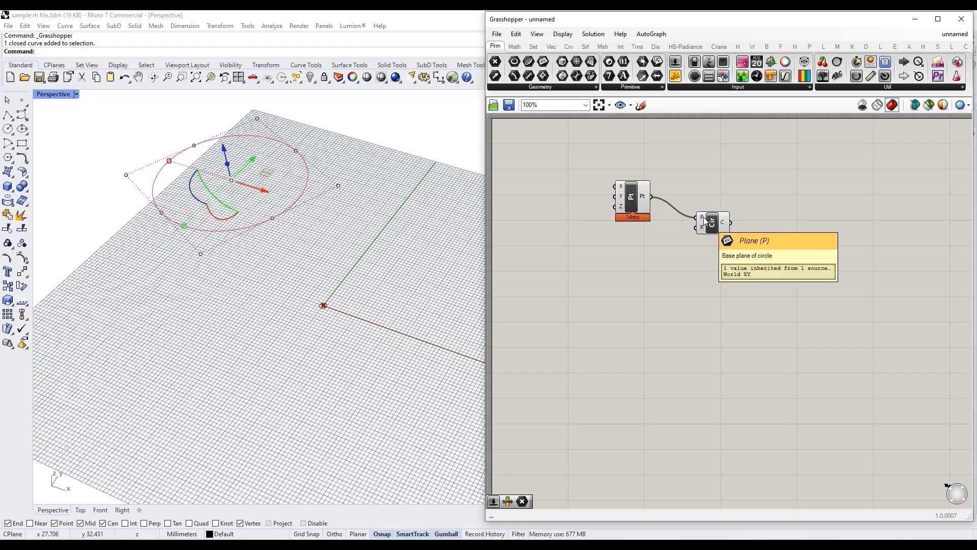
- Add a number slider with a value of 5 and place it below the Construct Point component
double_click(663, 250)
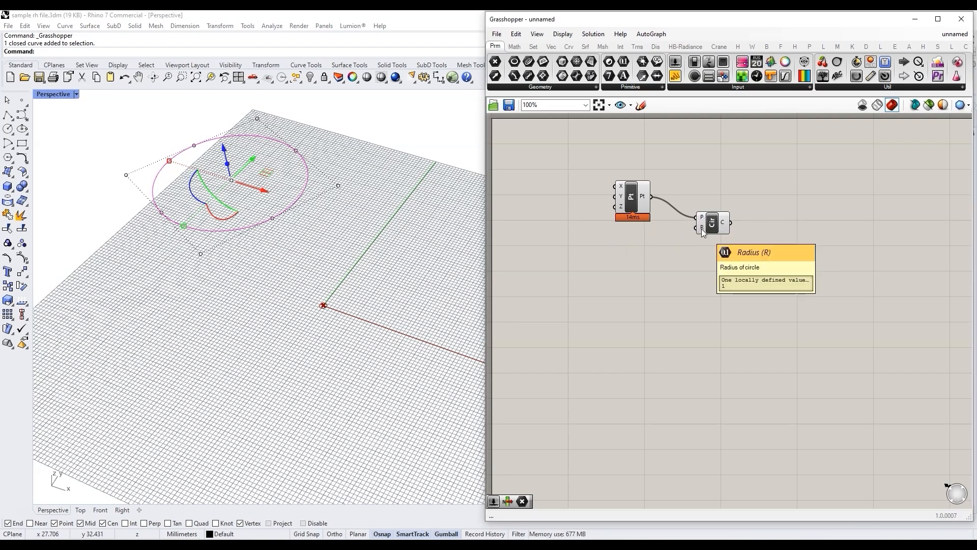
scroll(701, 228, "up", 3)
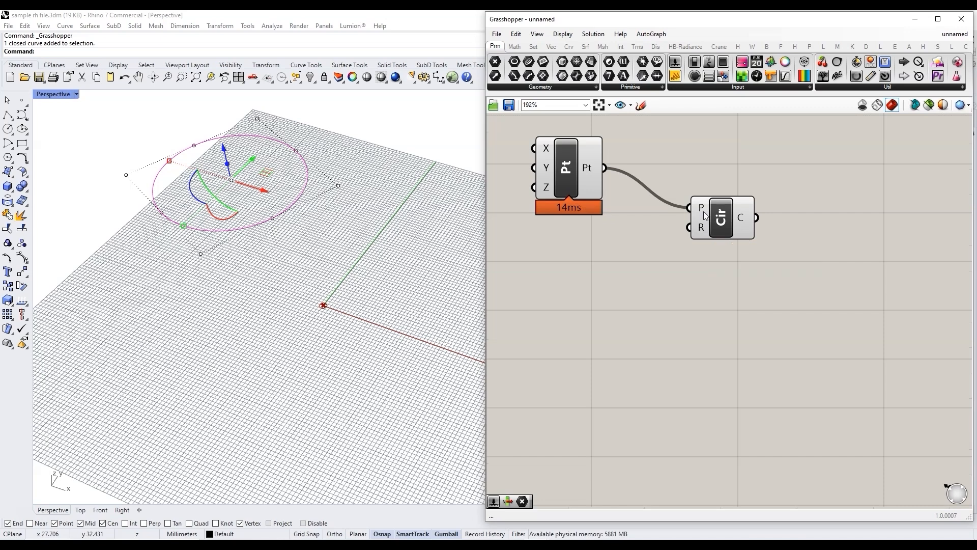
double_click(647, 350)
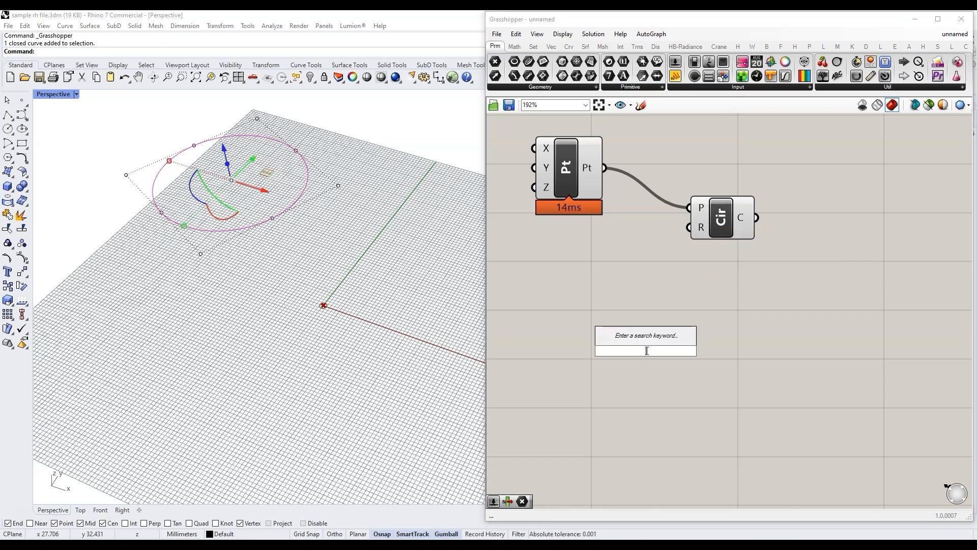
type("5")
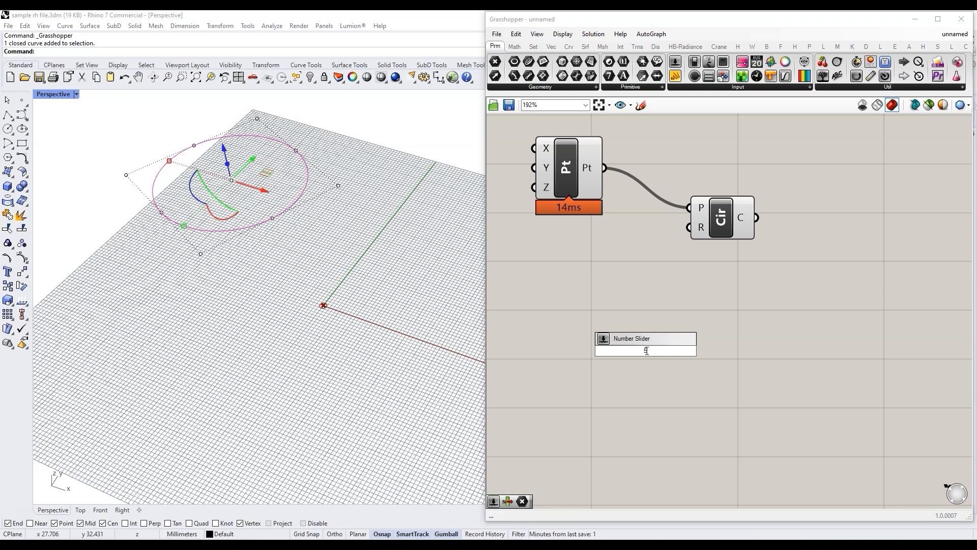
key("Return")
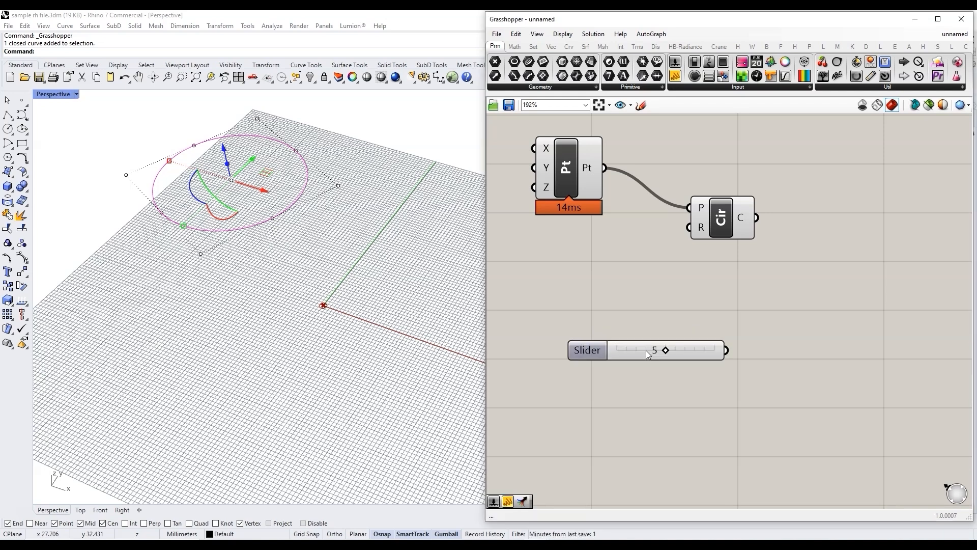
left_click_drag(578, 349, 621, 283)
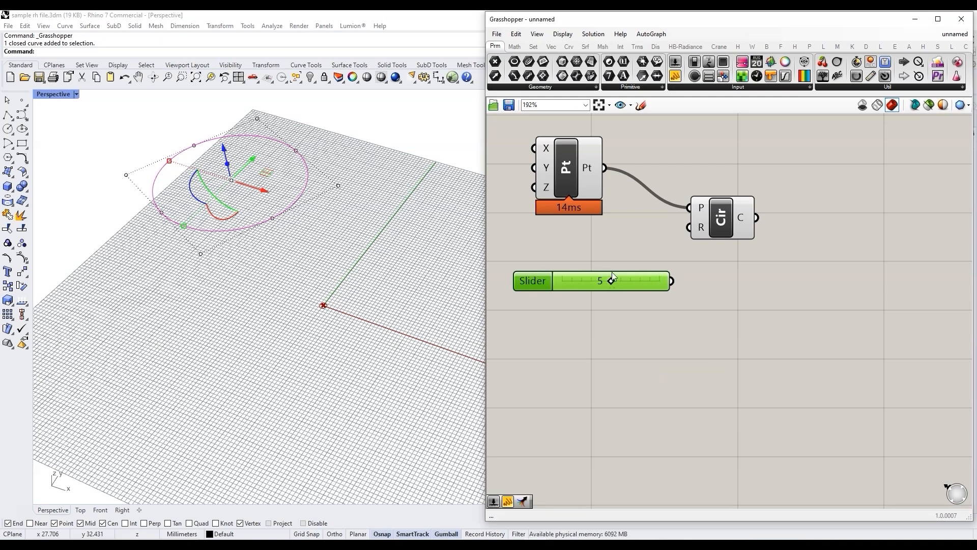
- Connect the number slider to the Circle component's Radius input and set the radius to 10
left_click_drag(590, 280, 613, 282)
left_click_drag(695, 267, 689, 227)
left_click_drag(628, 280, 707, 287)
left_click(703, 309)
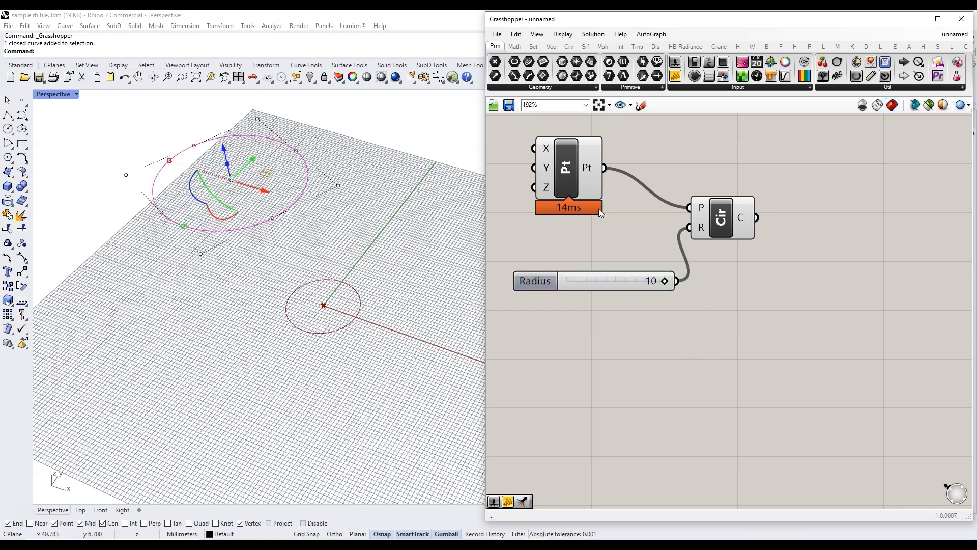
- Compare window-selecting the circle drawn in Rhino with trying to select the Grasshopper circle at the origin
left_click(334, 312)
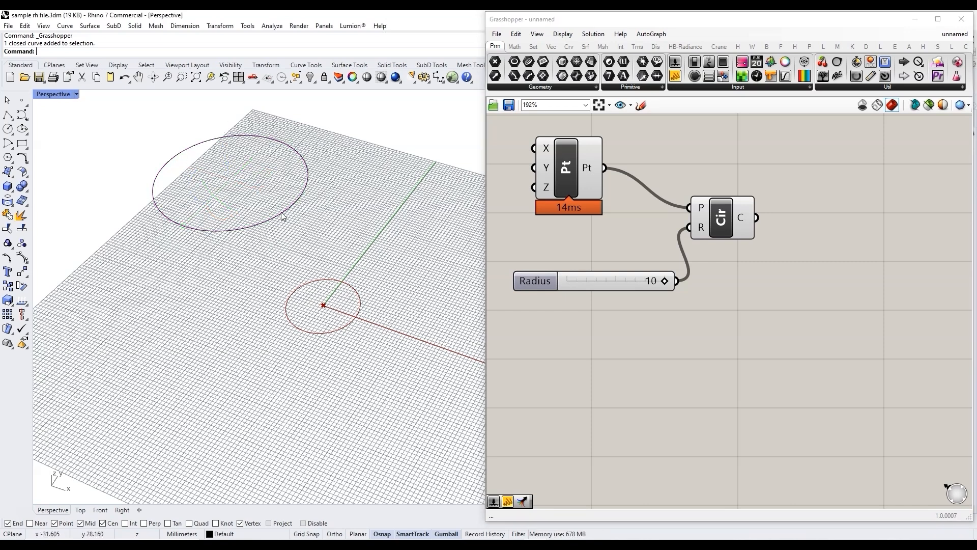
left_click_drag(316, 226, 245, 196)
left_click(362, 353)
left_click_drag(372, 346, 266, 274)
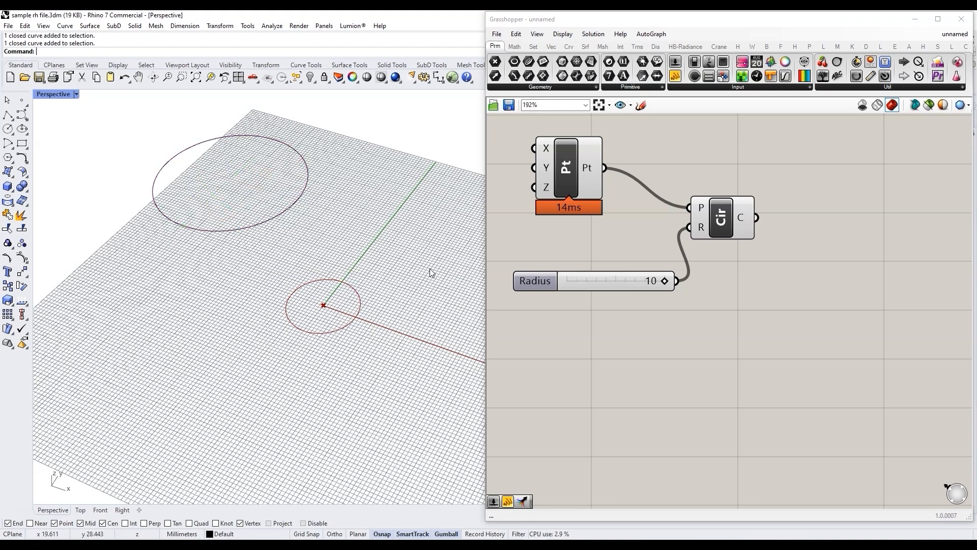
left_click(736, 229)
left_click(391, 357)
left_click_drag(385, 358, 248, 261)
left_click_drag(335, 252, 122, 128)
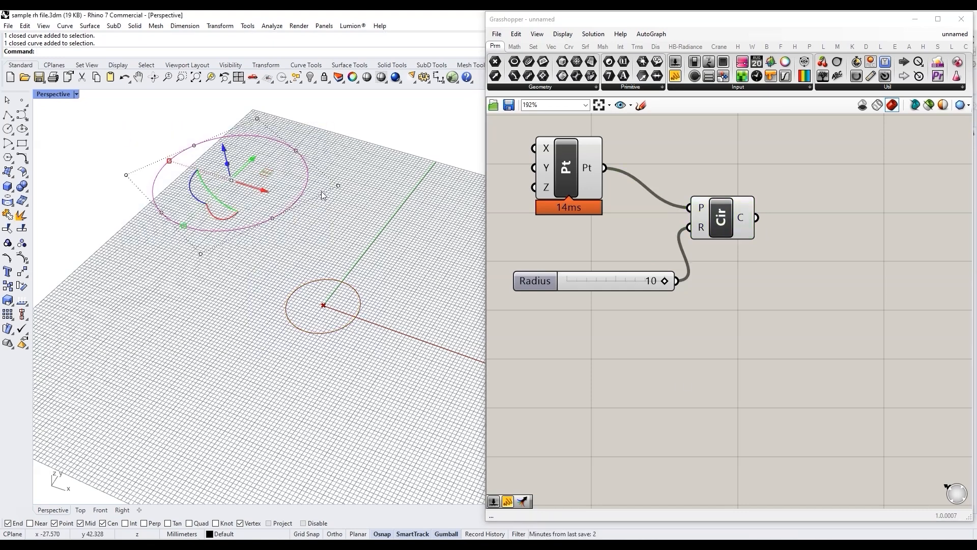
left_click(247, 259)
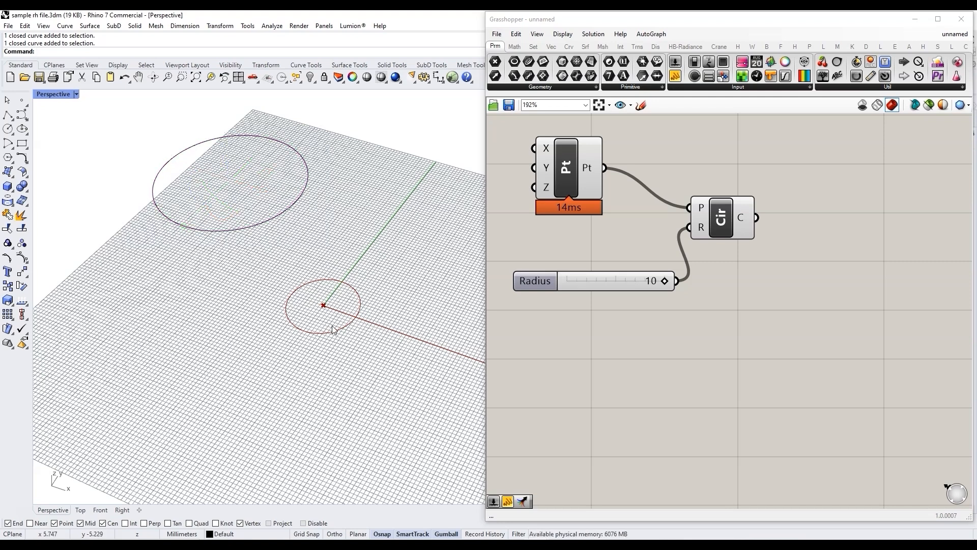
- Save the sample Rhino file while the Grasshopper definition stays open
left_click(25, 25)
mouse_move(9, 27)
key("ctrl+s")
- Create a new Rhino model from the Large Objects - Meters template
left_click(8, 26)
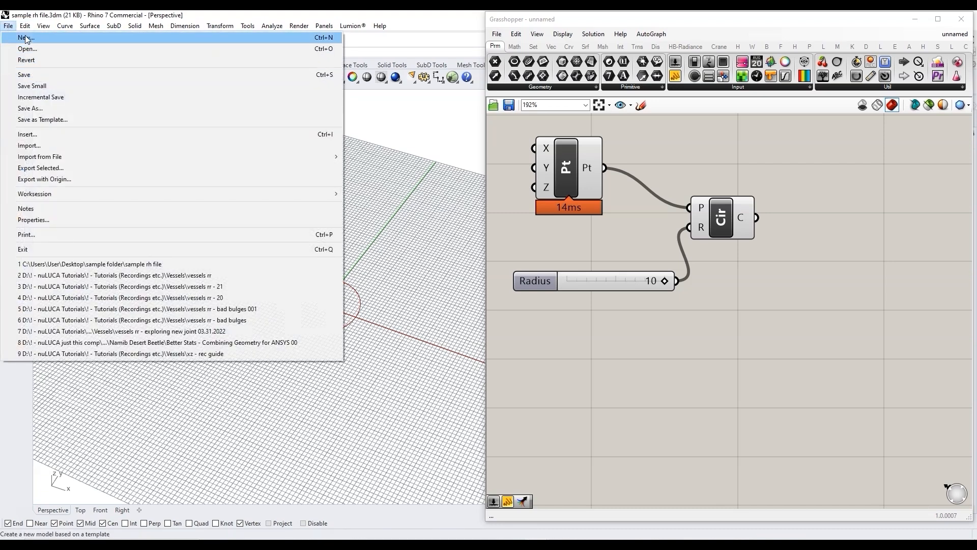
left_click(25, 38)
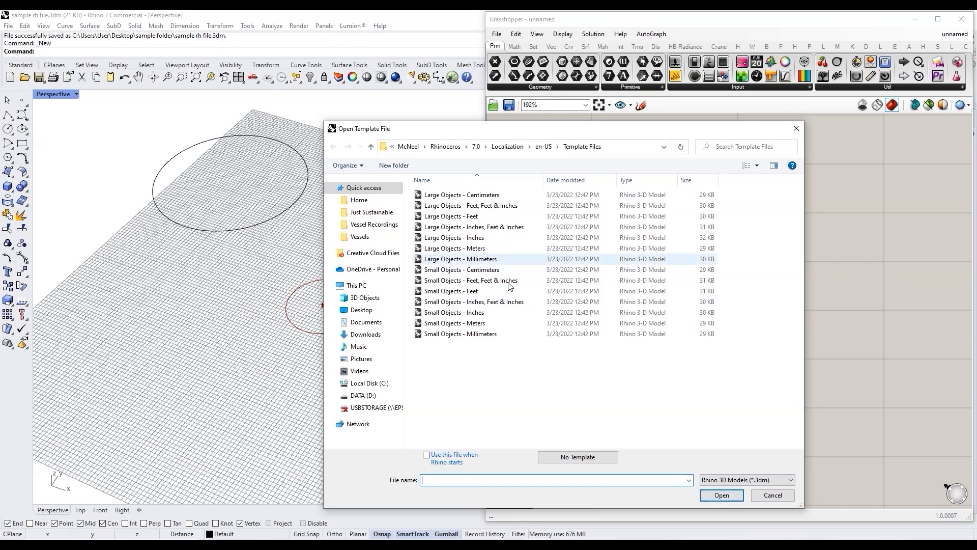
left_click(457, 216)
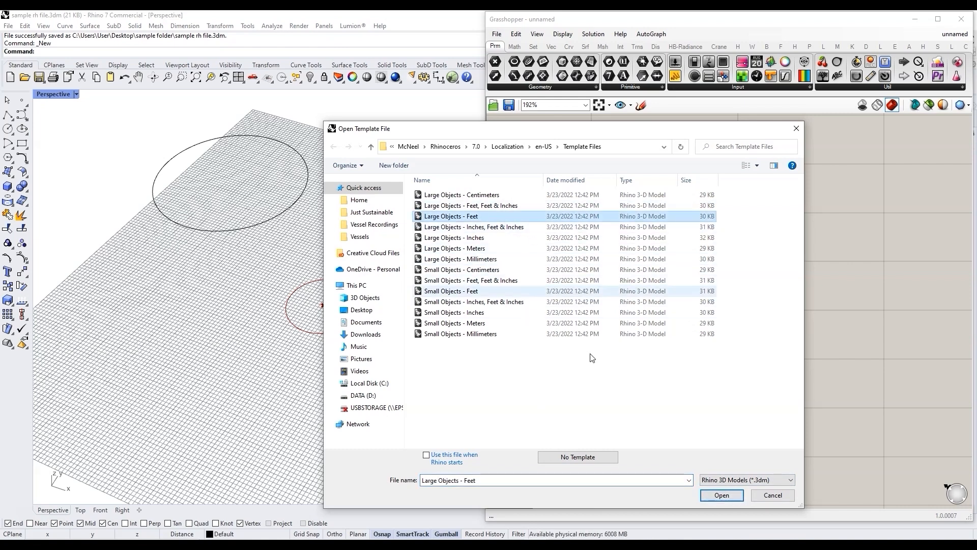
left_click(484, 207)
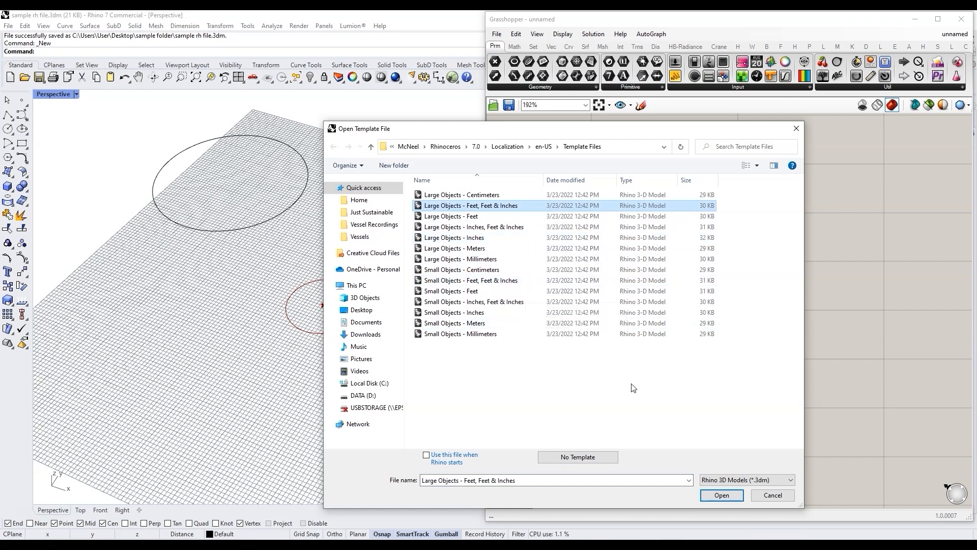
left_click(480, 250)
left_click(721, 495)
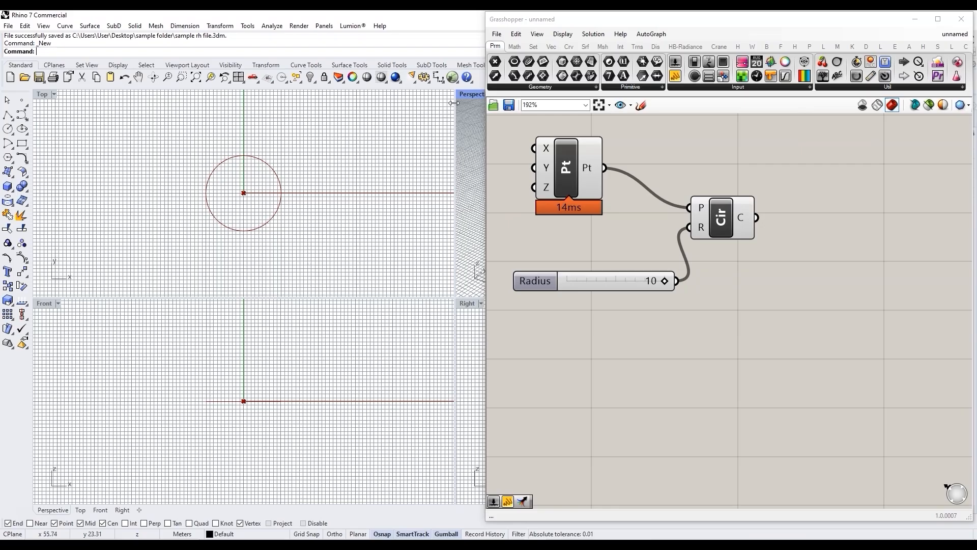
- Examine the Grasshopper circle preview in the new Rhino model from the Perspective, Front and Top views
double_click(468, 95)
right_click_drag(232, 294, 378, 312)
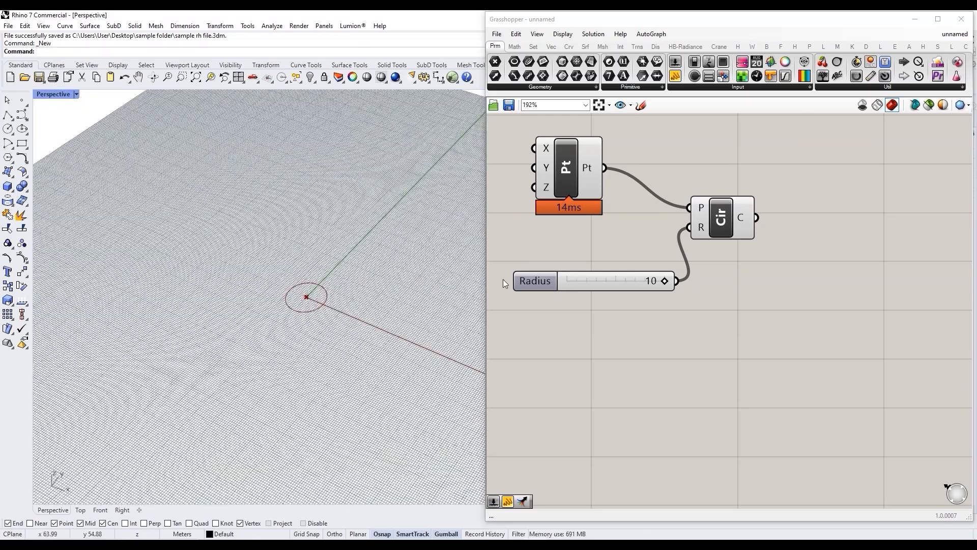
left_click(81, 509)
left_click(100, 509)
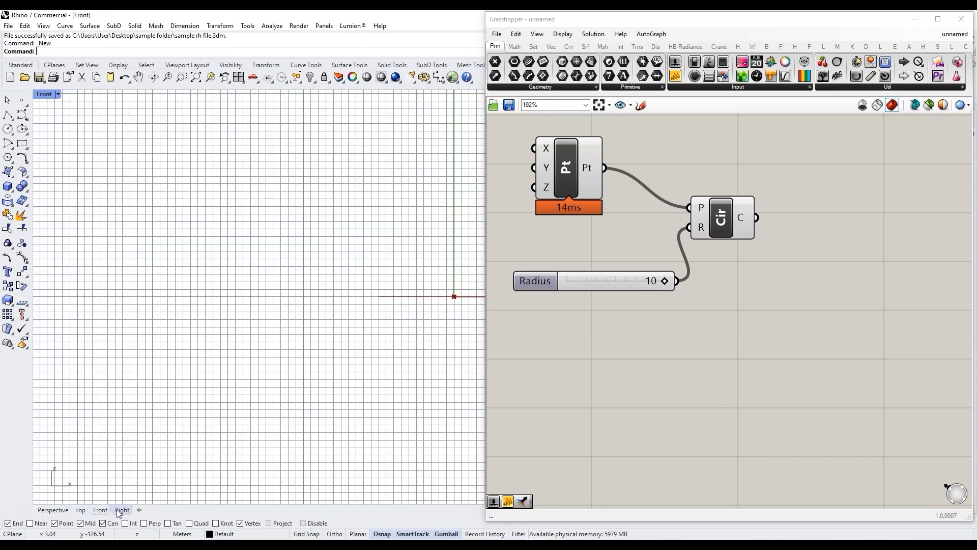
scroll(120, 399, "down", 5)
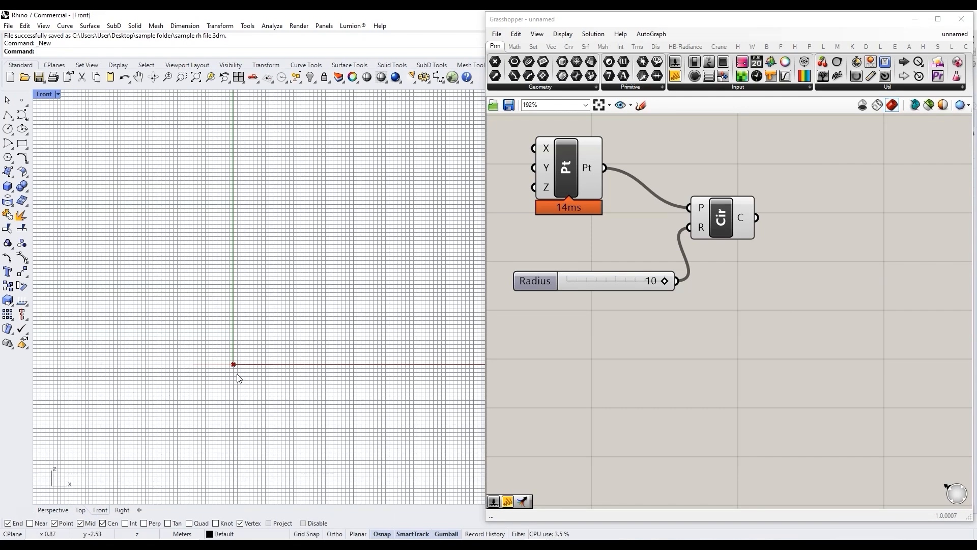
scroll(239, 377, "up", 2)
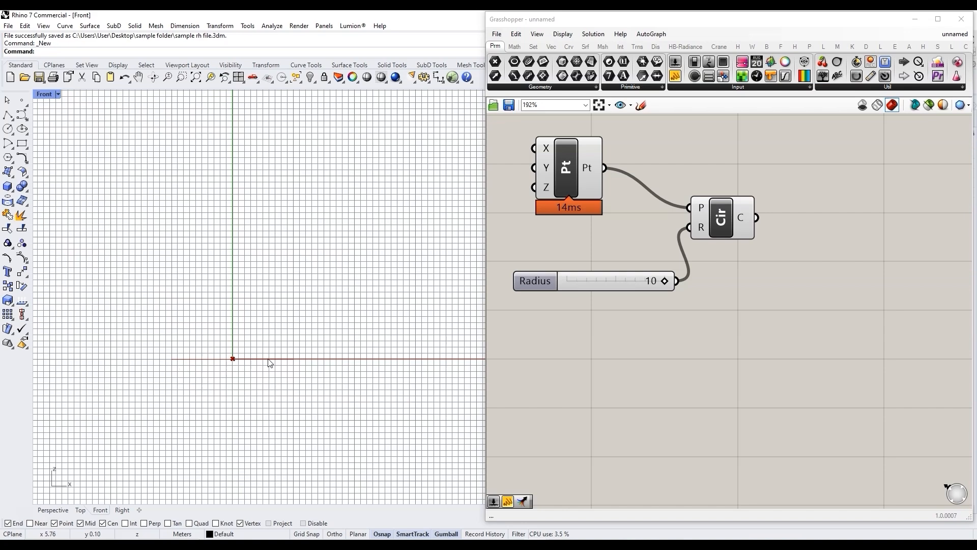
left_click(80, 510)
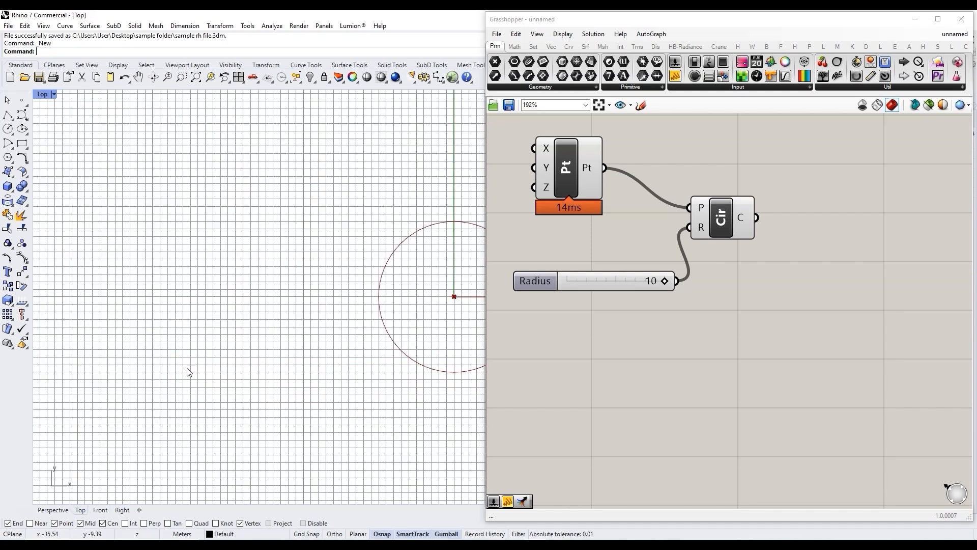
scroll(189, 372, "down", 3)
left_click(53, 510)
scroll(229, 351, "down", 1)
scroll(285, 303, "up", 3)
- Select the Circle component to highlight its preview in the Perspective view
left_click(717, 225)
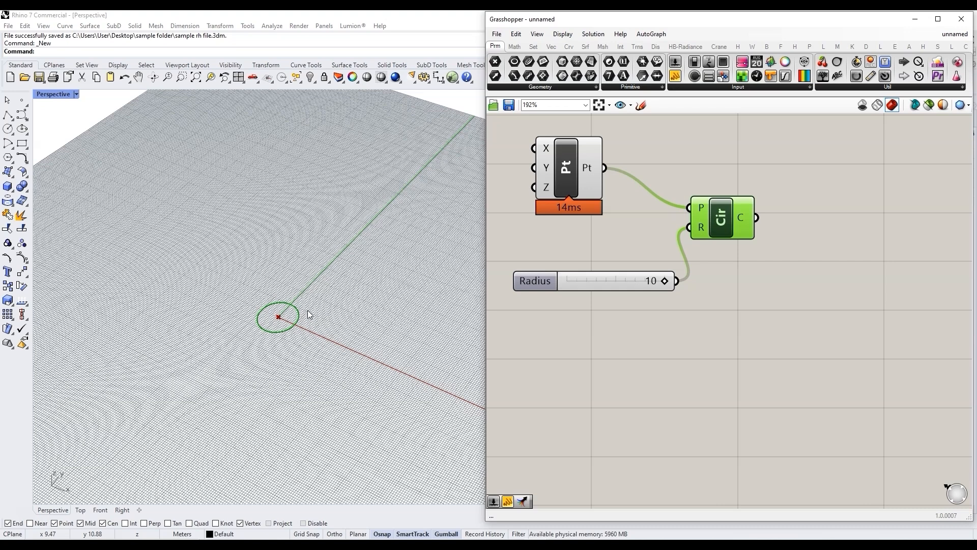
scroll(392, 298, "down", 3)
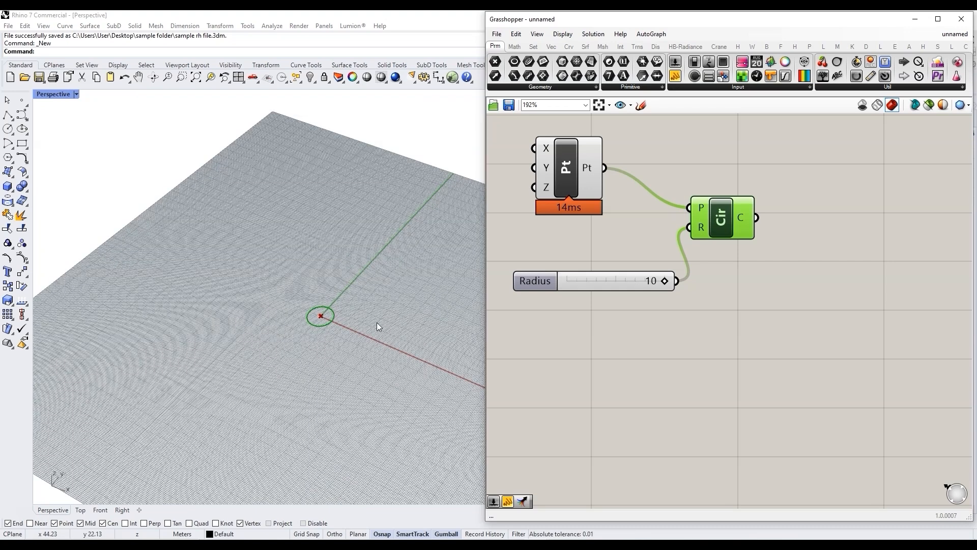
scroll(344, 328, "up", 1)
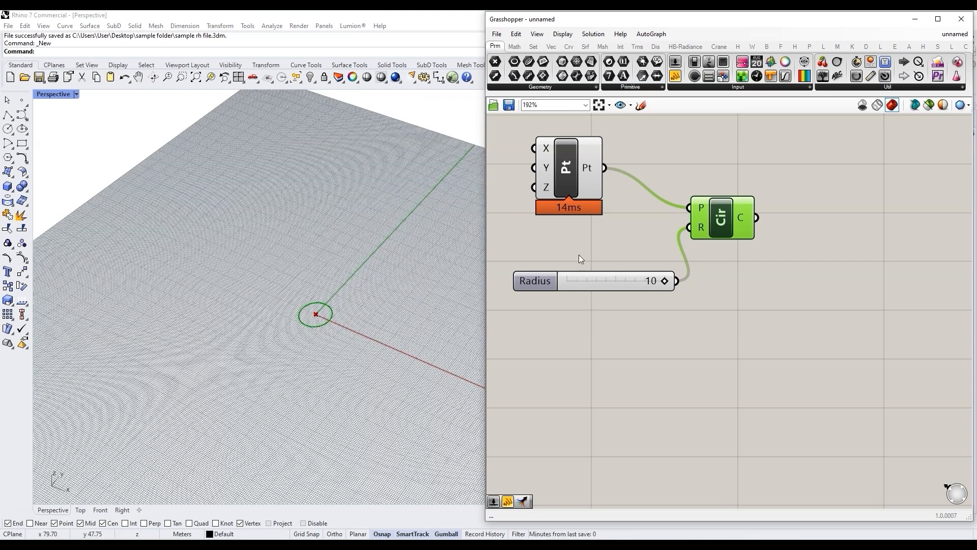
- Close the Grasshopper window to view the Rhino model without previews, and reopen it with the Circle component deselected
left_click(959, 20)
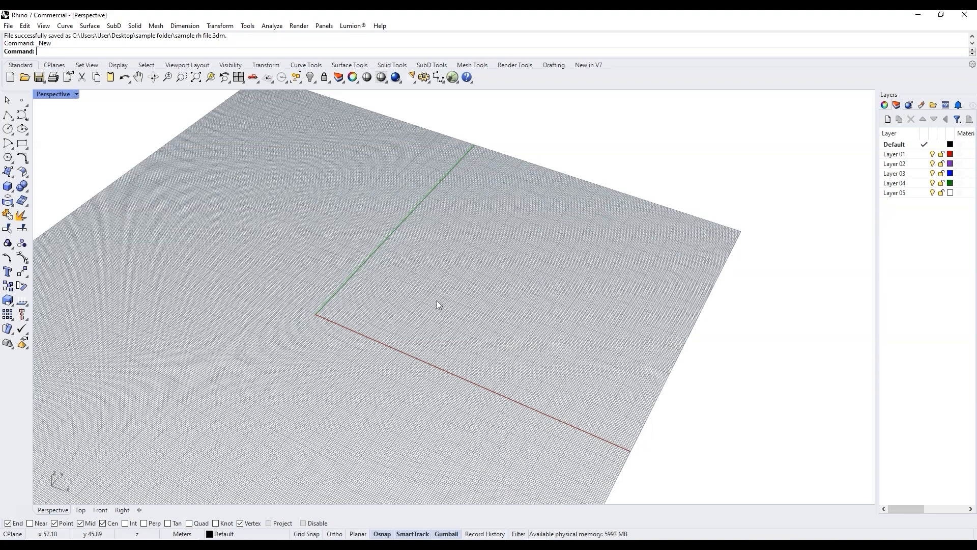
scroll(437, 301, "down", 1)
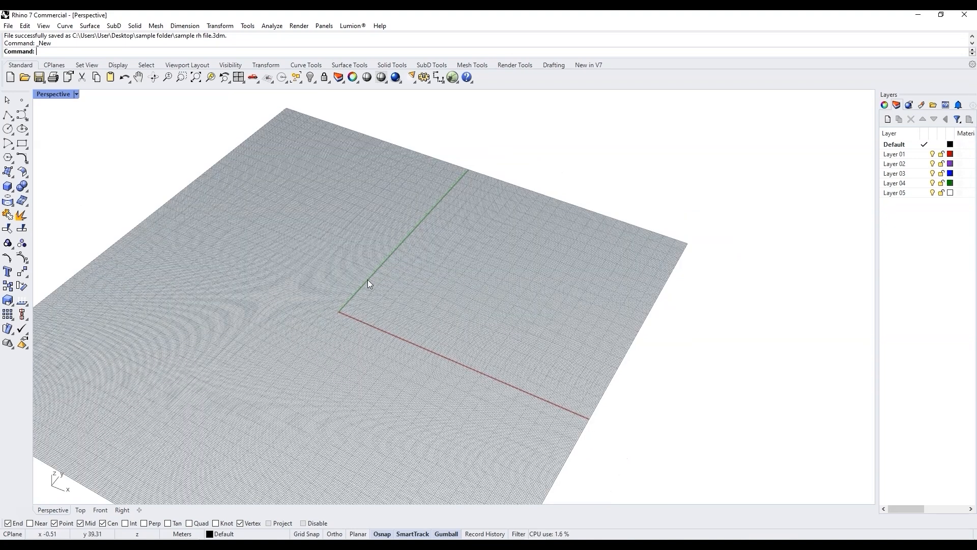
left_click(453, 77)
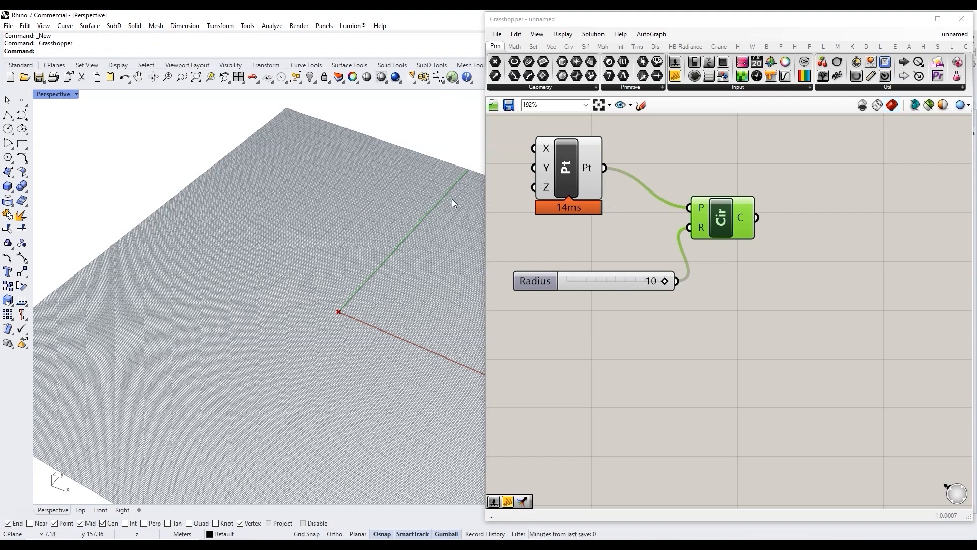
left_click(713, 332)
left_click(712, 328)
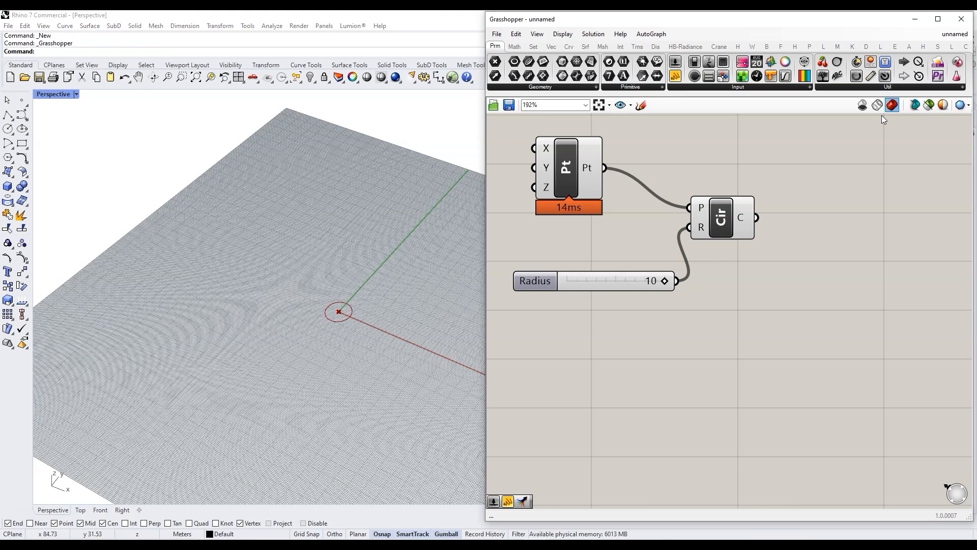
- Save the Grasshopper definition as "sample 1" in a folder on the Desktop, in Grasshopper Binary (*.gh) format
mouse_move(954, 37)
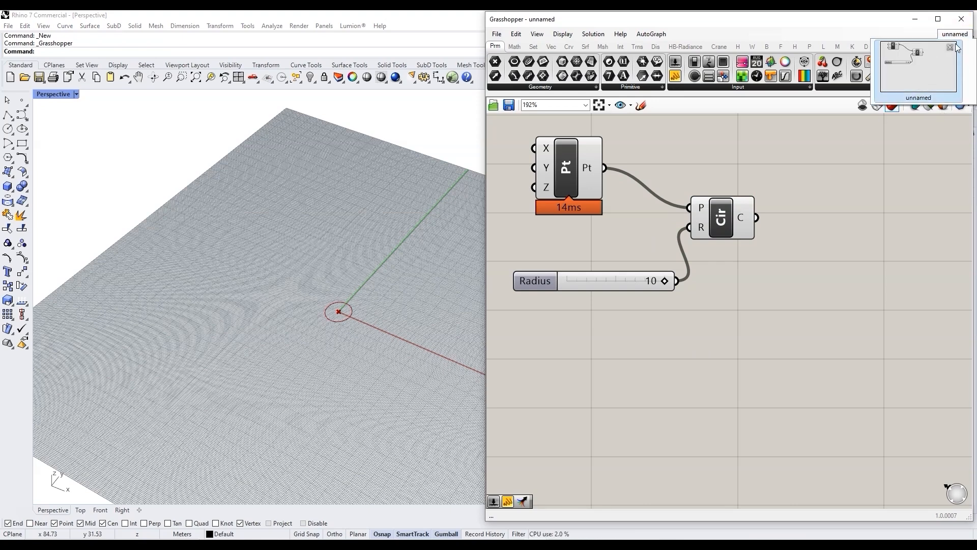
left_click(496, 33)
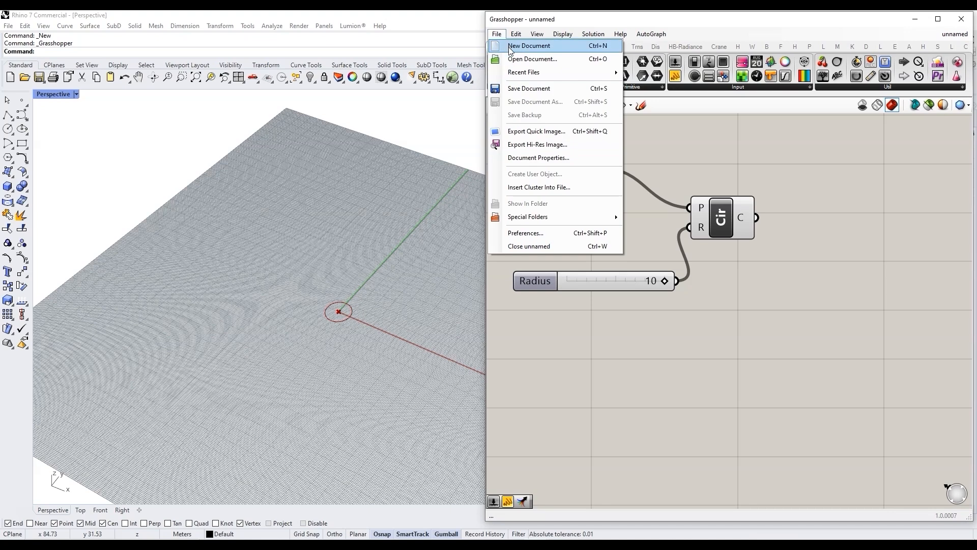
left_click(529, 88)
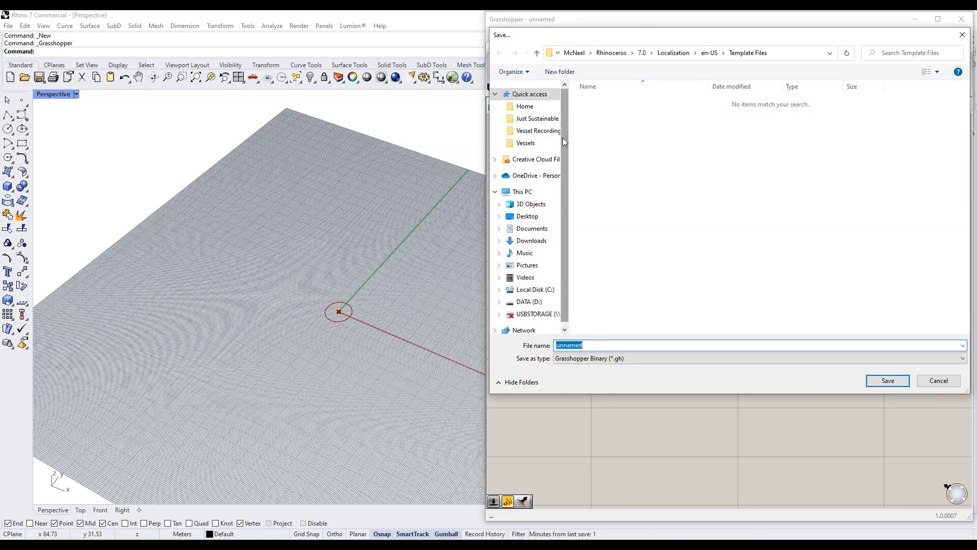
left_click(527, 215)
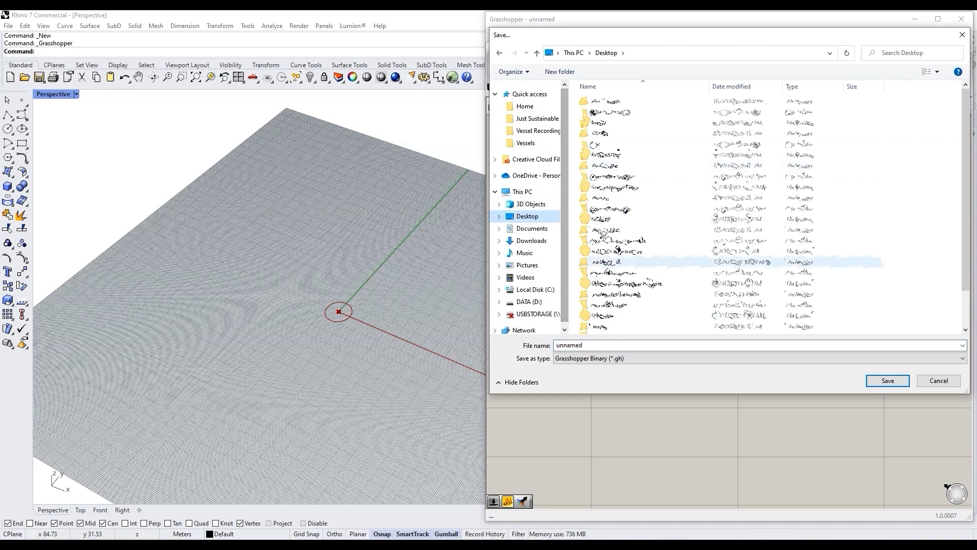
double_click(612, 309)
double_click(610, 345)
type("sample 1")
left_click(888, 381)
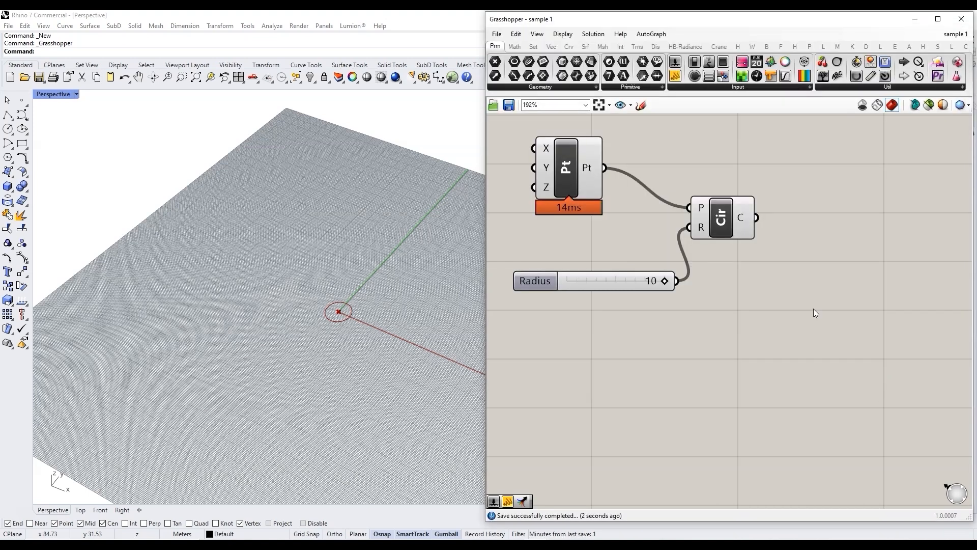
- Create a new blank Grasshopper document and look over its empty canvas
left_click(497, 33)
left_click(522, 44)
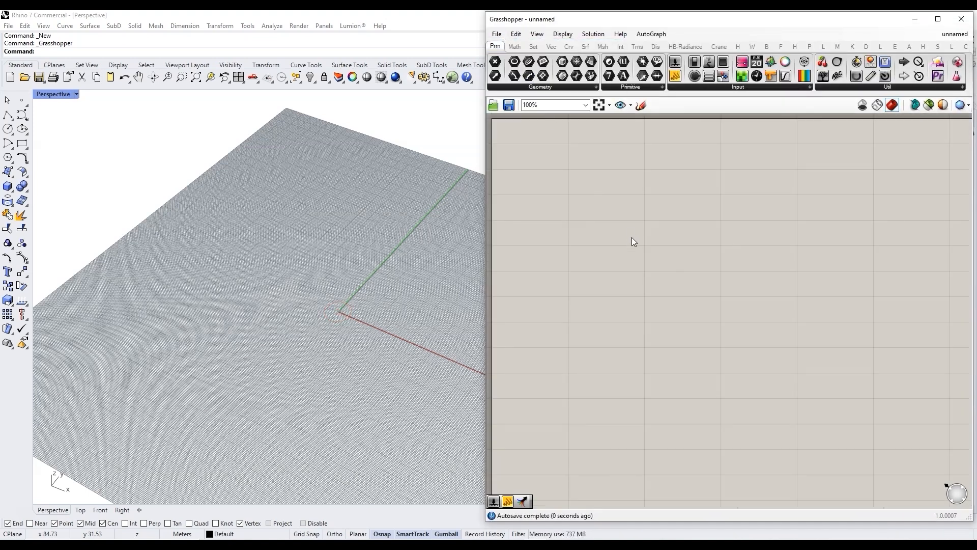
scroll(621, 273, "down", 3)
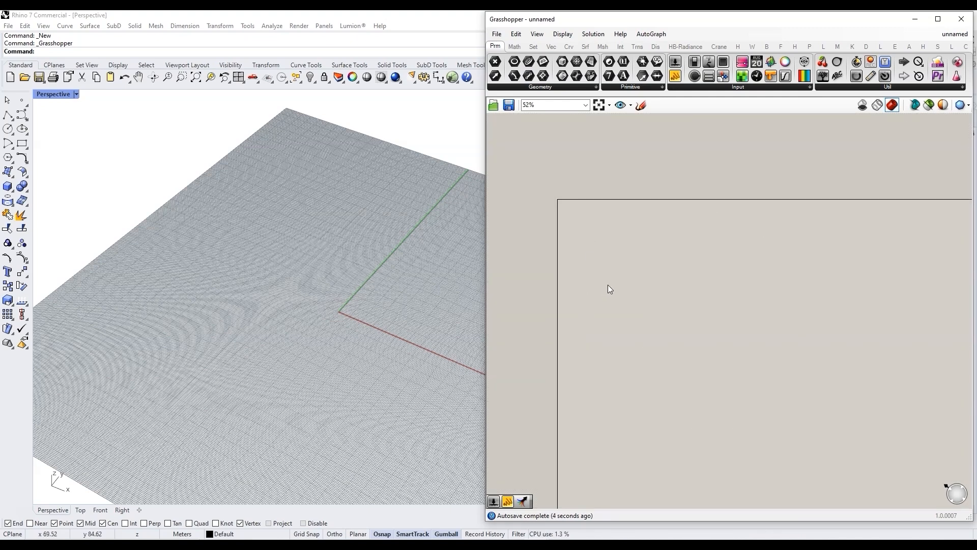
scroll(611, 283, "up", 3)
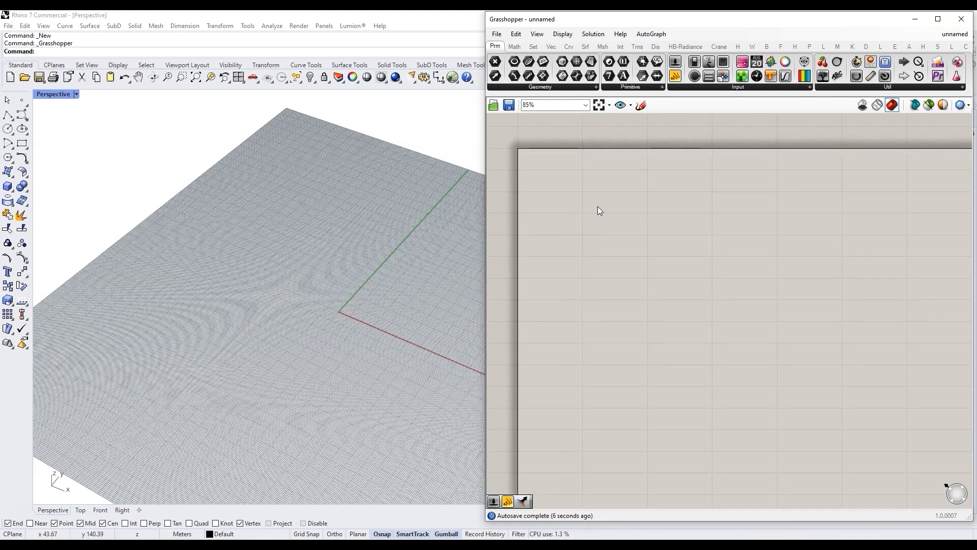
- Switch back to the open sample 1 definition and inspect its circle preview in Rhino
left_click(958, 36)
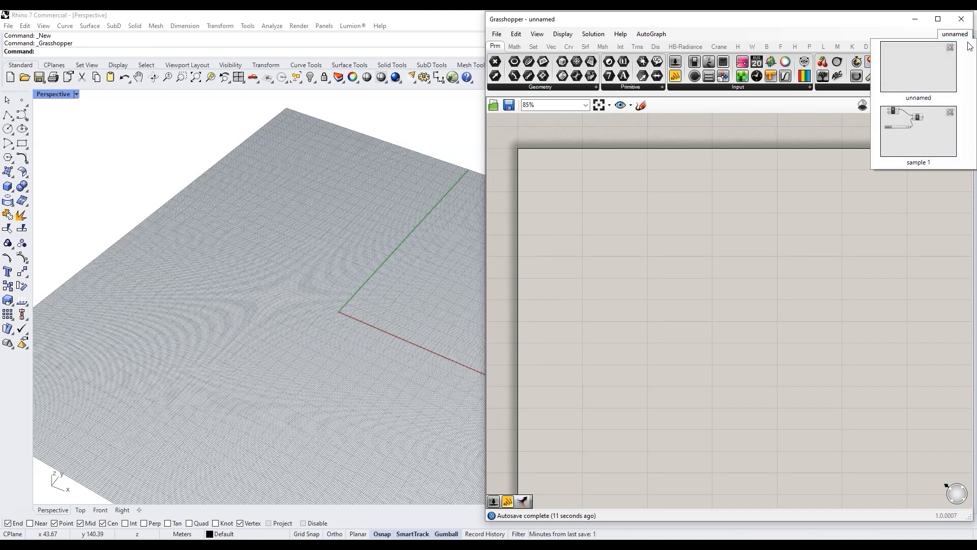
left_click(934, 124)
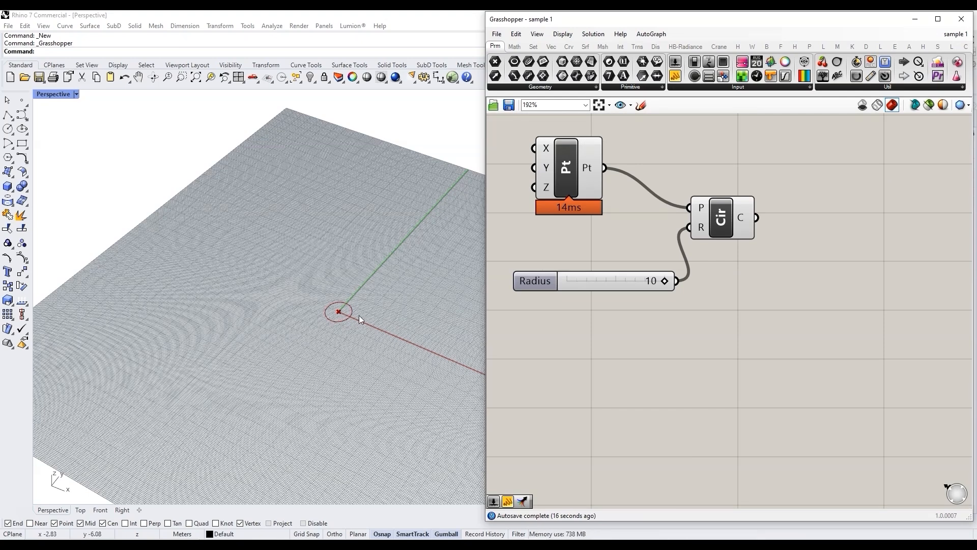
scroll(366, 341, "up", 5)
scroll(326, 325, "down", 5)
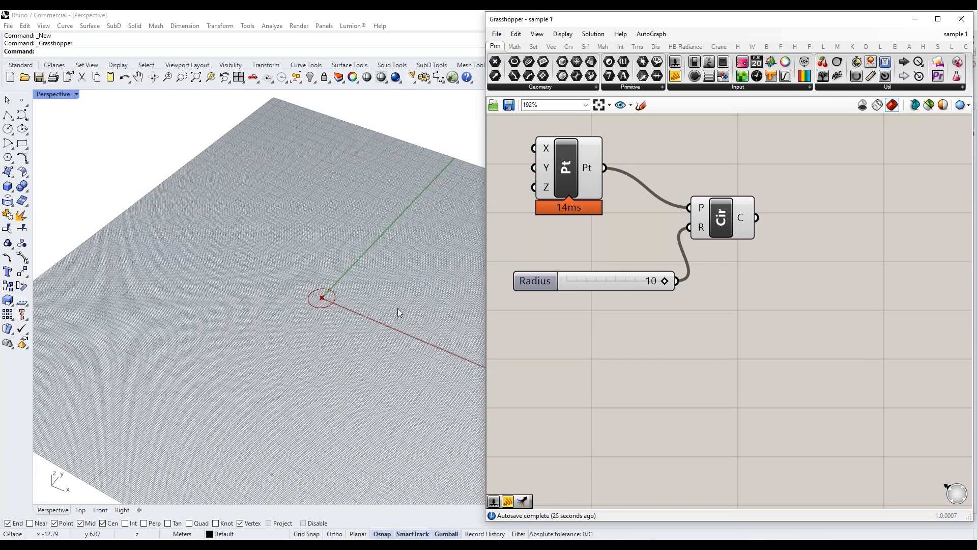
- Shift the Circle component slightly away from its inputs and bake its C output into Rhino with the default attributes
left_click_drag(735, 222, 743, 221)
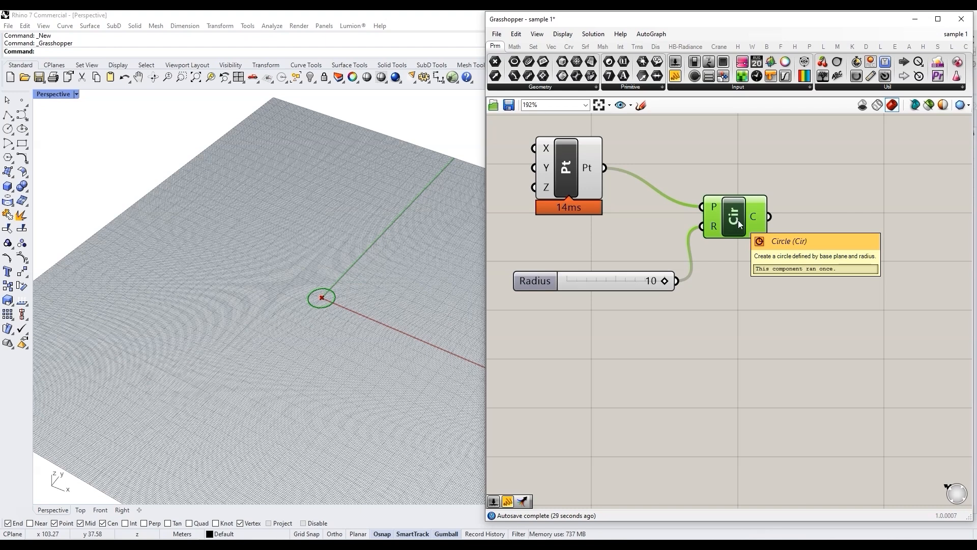
left_click(742, 265)
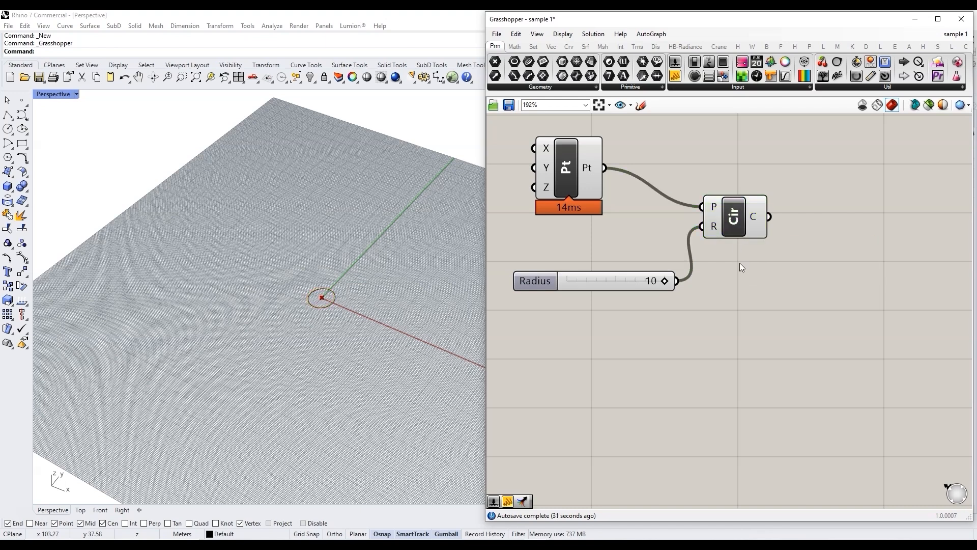
left_click(733, 219)
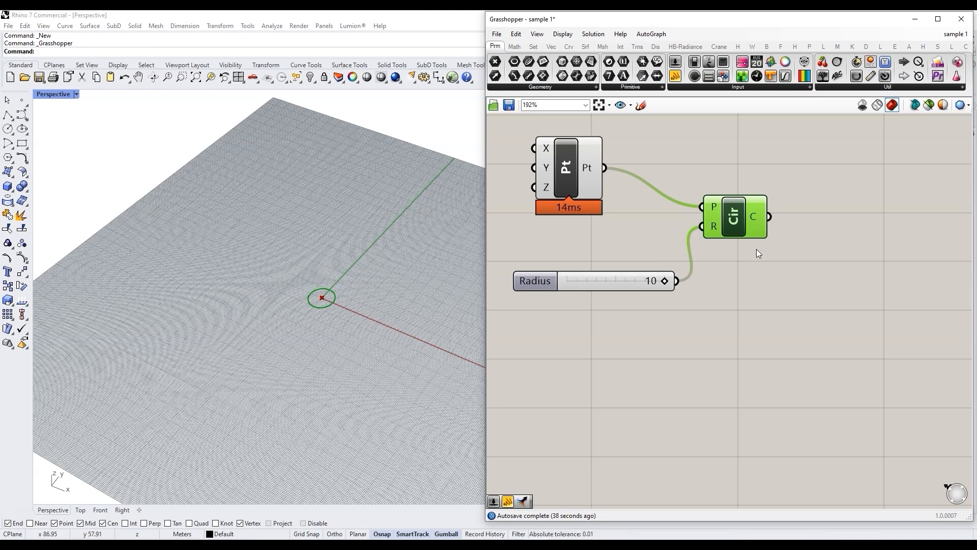
right_click(757, 218)
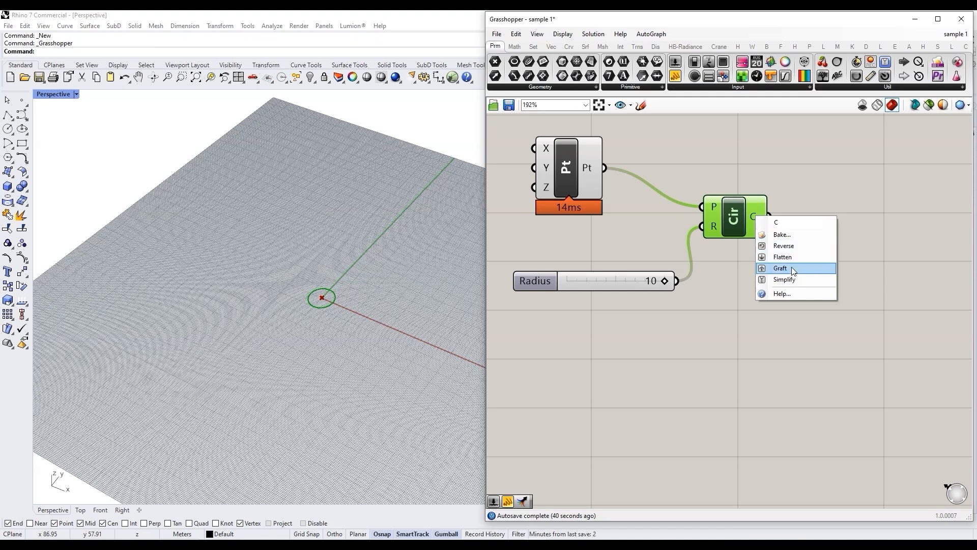
left_click(782, 235)
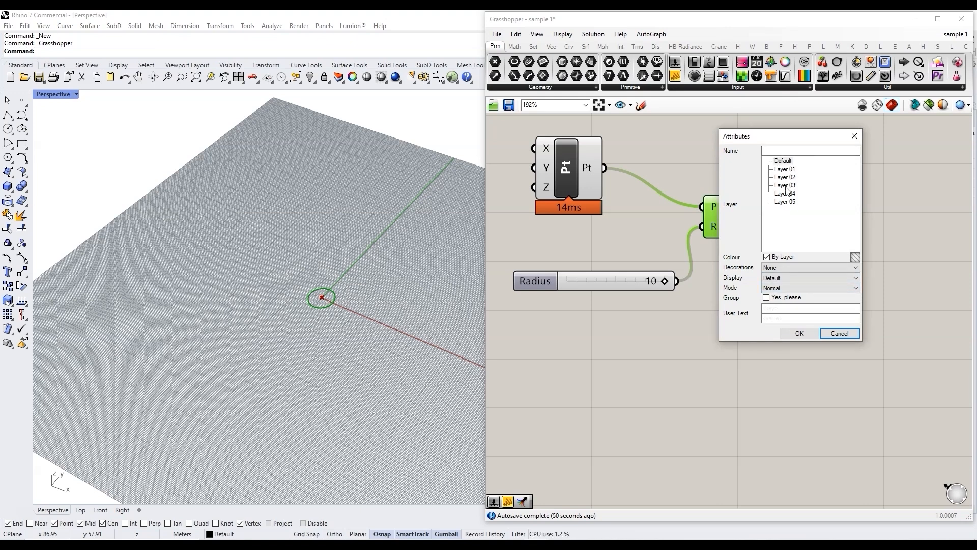
left_click(800, 335)
- Move the Grasshopper window to check the Rhino layer list, and select the baked circle at the origin
left_click_drag(800, 21, 724, 26)
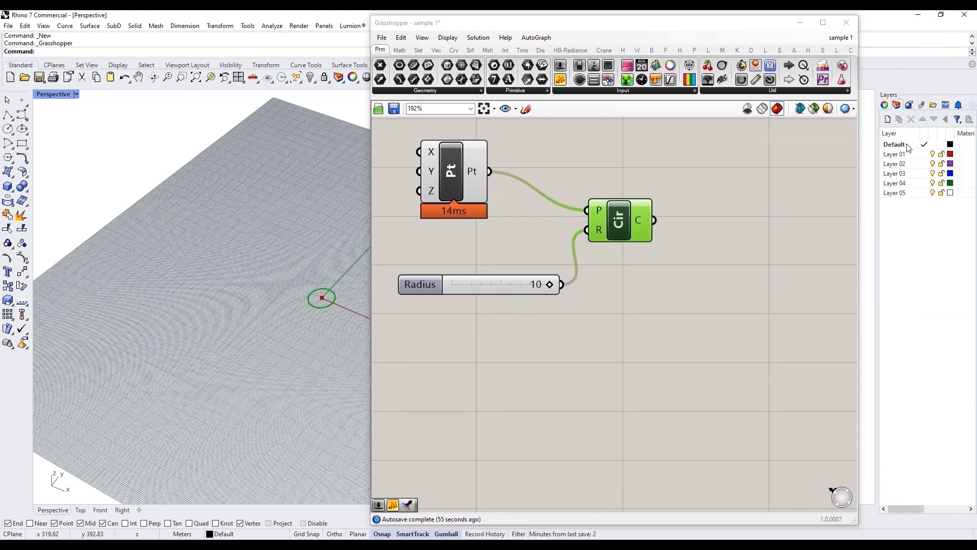
left_click_drag(625, 31, 723, 26)
left_click(315, 324)
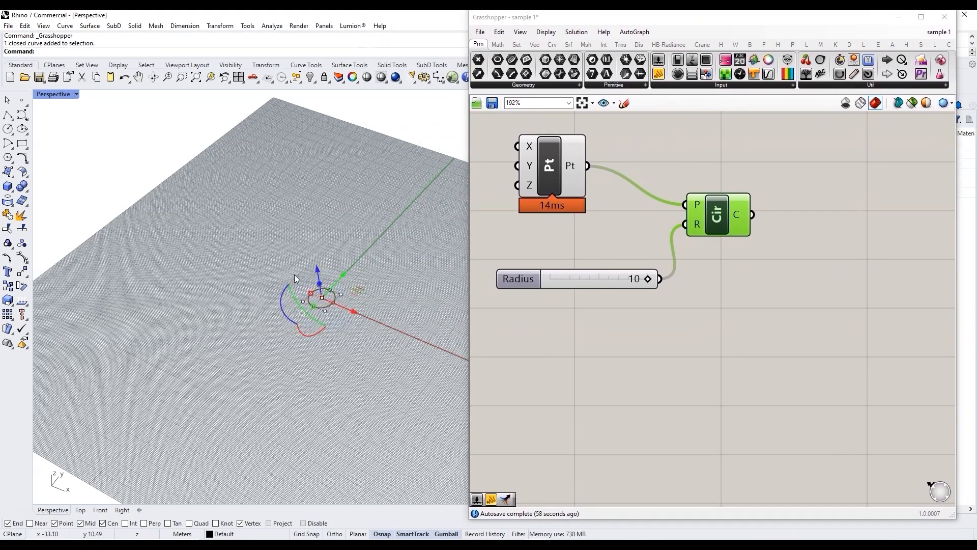
scroll(315, 324, "up", 3)
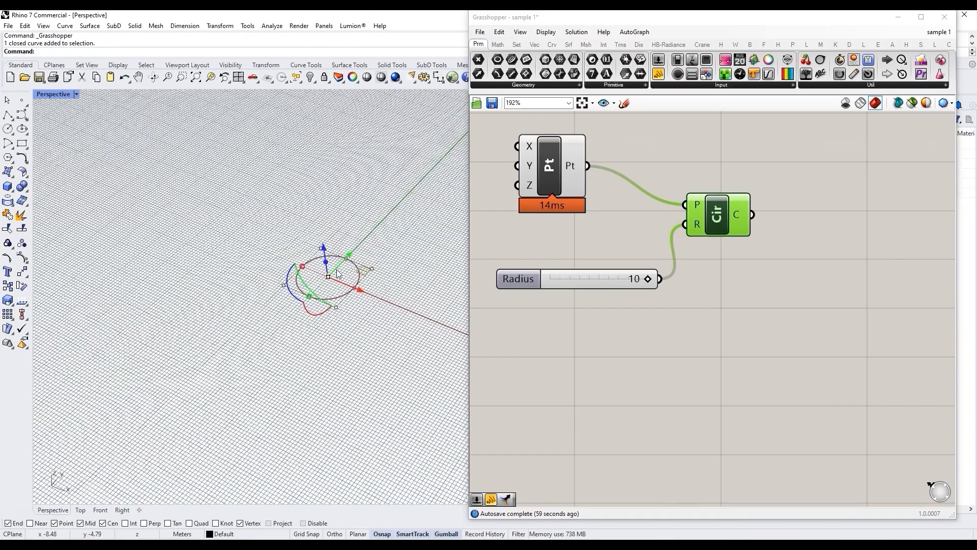
- Close the Grasshopper window and test selecting the baked circle in the Rhino model
left_click(945, 16)
left_click(530, 288)
scroll(391, 331, "up", 4)
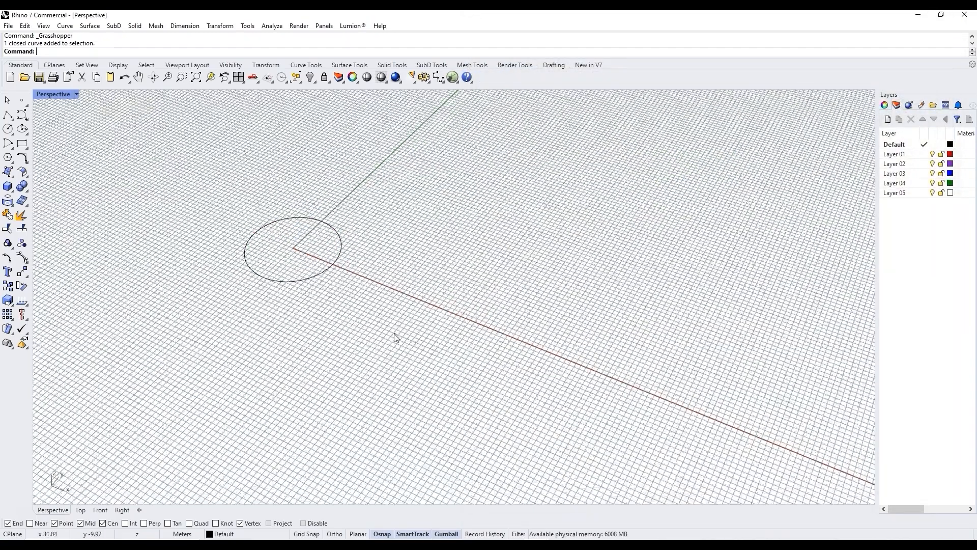
scroll(391, 331, "down", 9)
left_click(372, 307)
left_click(613, 285)
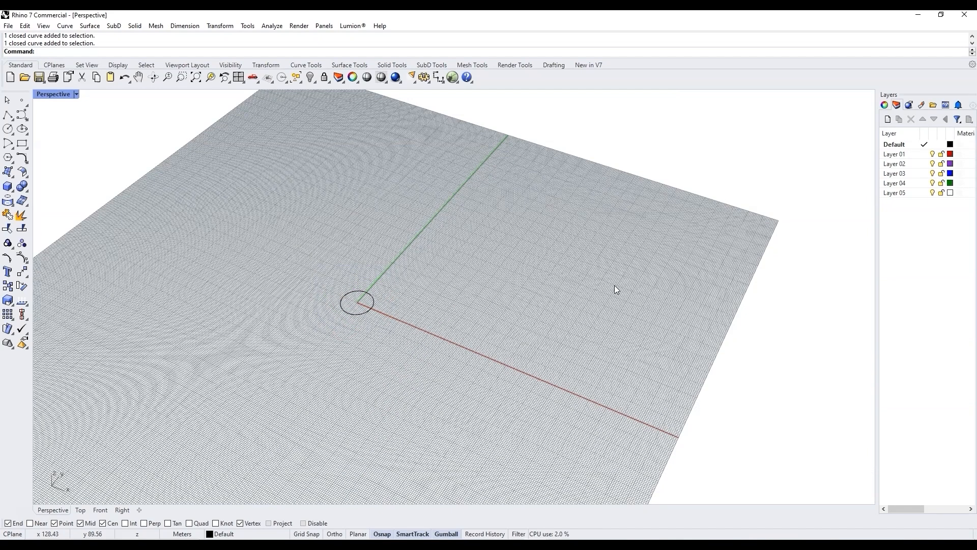
- Reopen Grasshopper with the Grasshopper command
type("grasshopper")
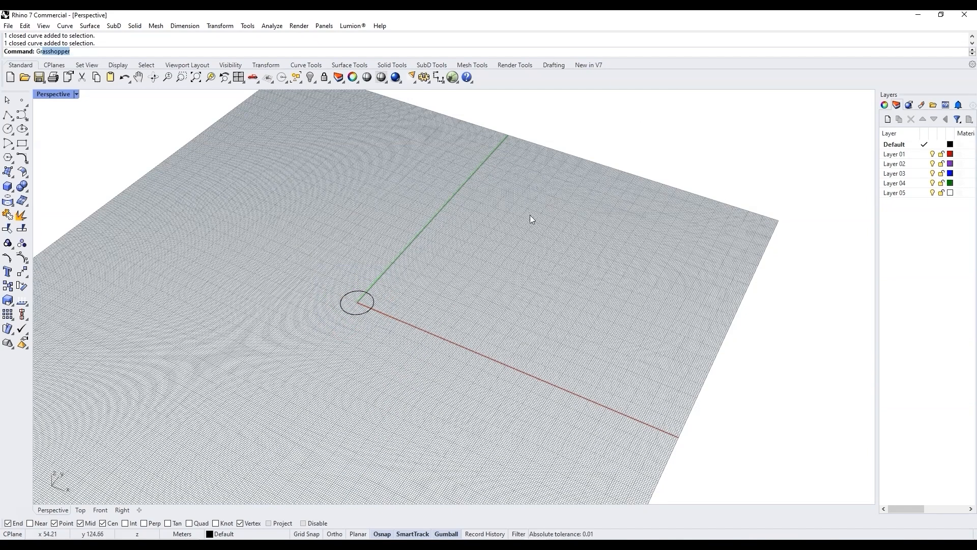
key("Return")
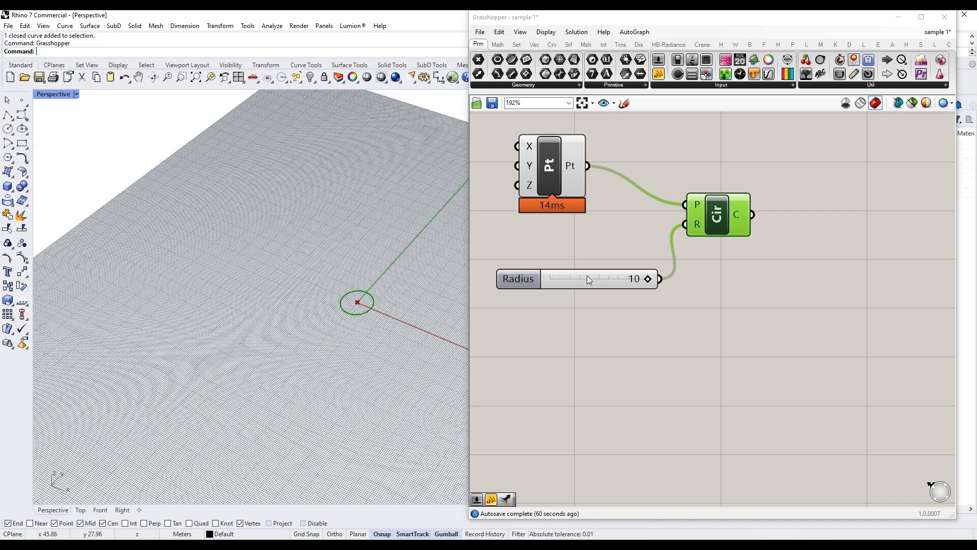
- Draw a large native circle in the Rhino Perspective viewport, beyond the baked circle, and move it onto the grid
left_click(7, 129)
left_click(141, 146)
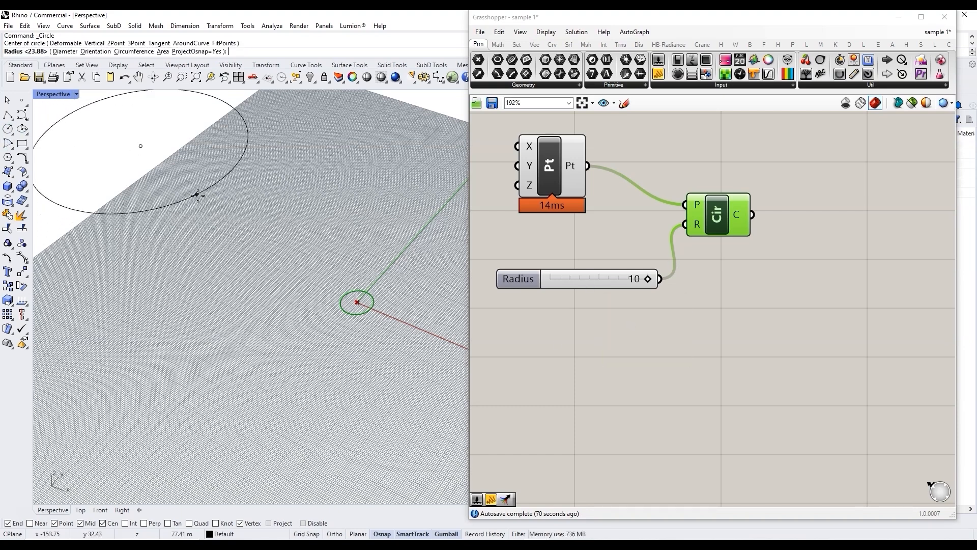
left_click(202, 198)
left_click(227, 176)
left_click_drag(169, 156, 226, 193)
- Add a Curve parameter to the Grasshopper canvas below the Radius slider
left_click(649, 321)
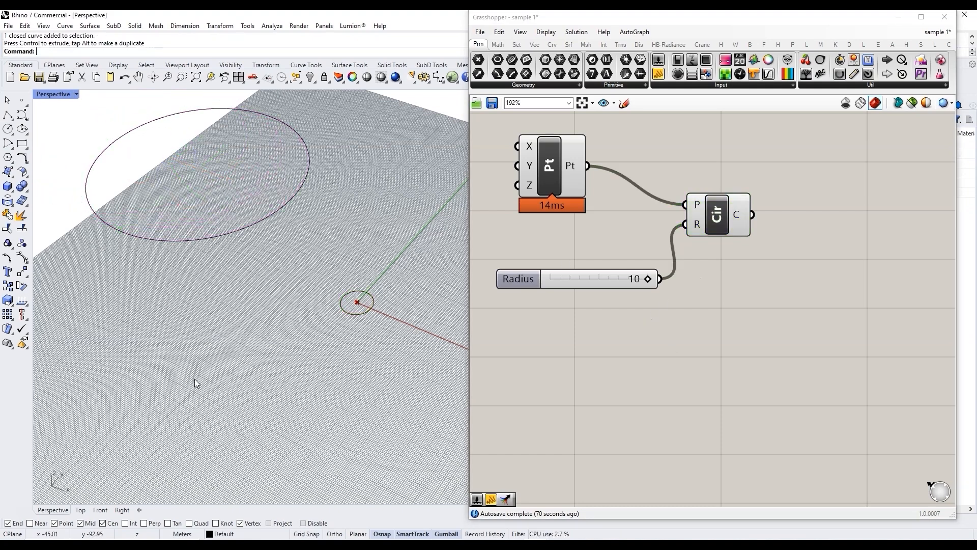
double_click(649, 351)
type("cur")
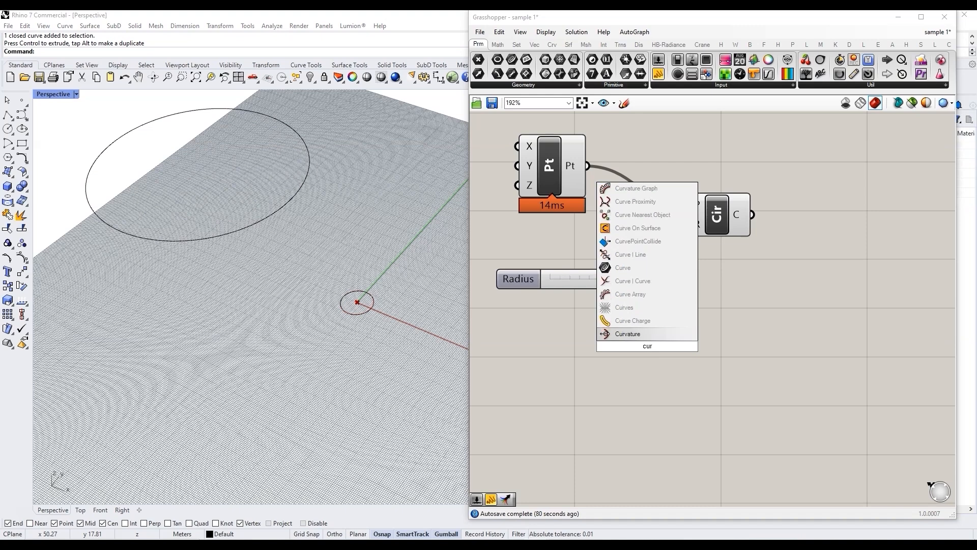
left_click(633, 268)
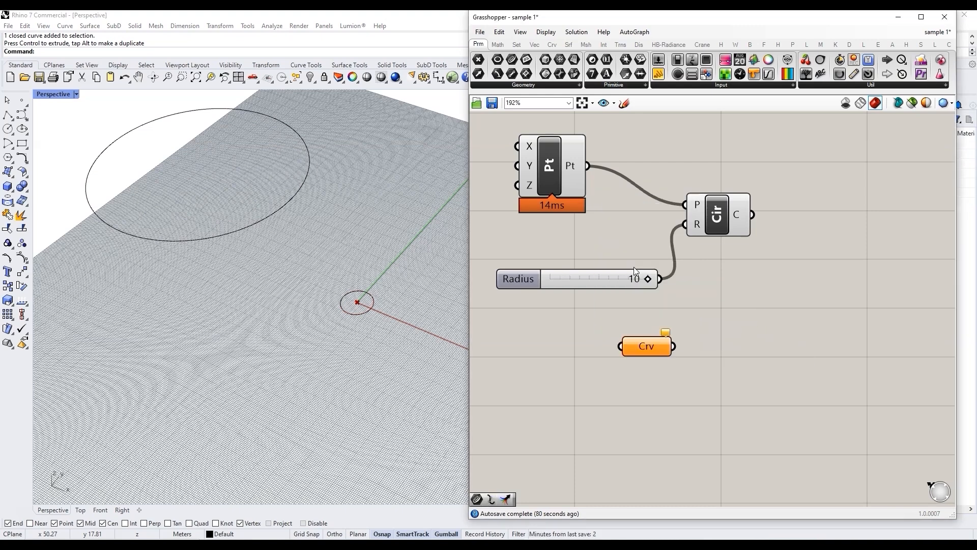
left_click(649, 348)
- Add a Circle parameter to the canvas and place it just below the Curve parameter
left_click(668, 398)
double_click(666, 398)
type("cir")
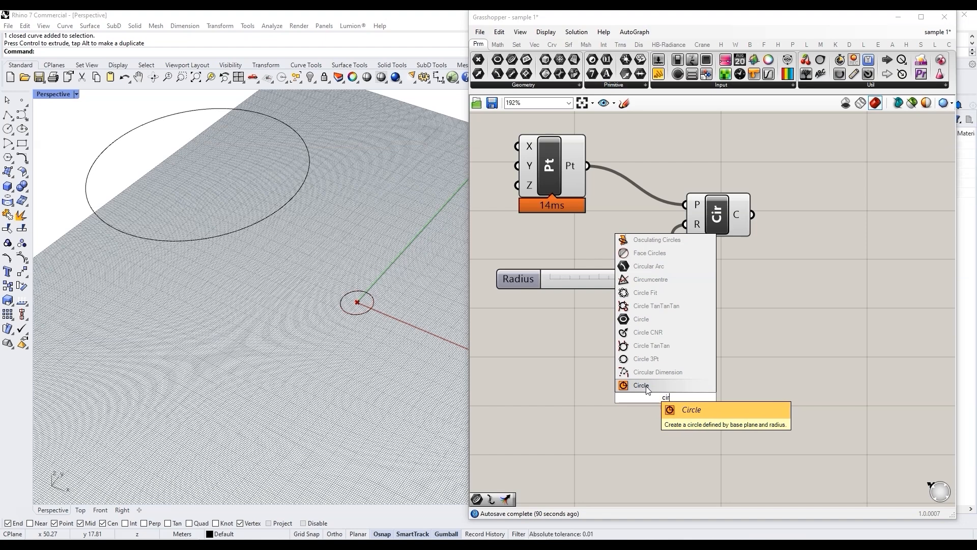
left_click(642, 318)
left_click_drag(671, 394, 656, 391)
left_click(643, 345)
left_click(650, 391)
- Set one circle for the Circle parameter by drawing it on the near side of the Rhino grid
right_click(650, 392)
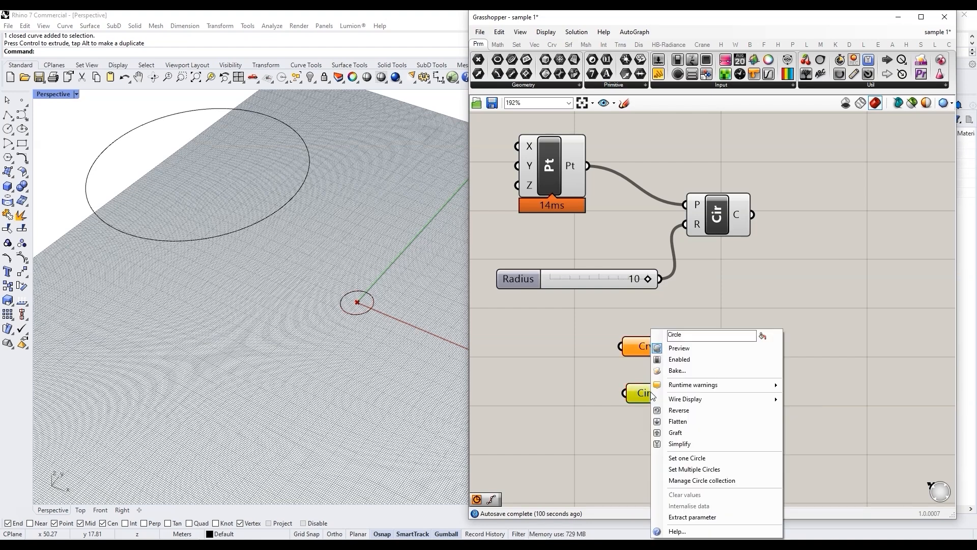
left_click(708, 459)
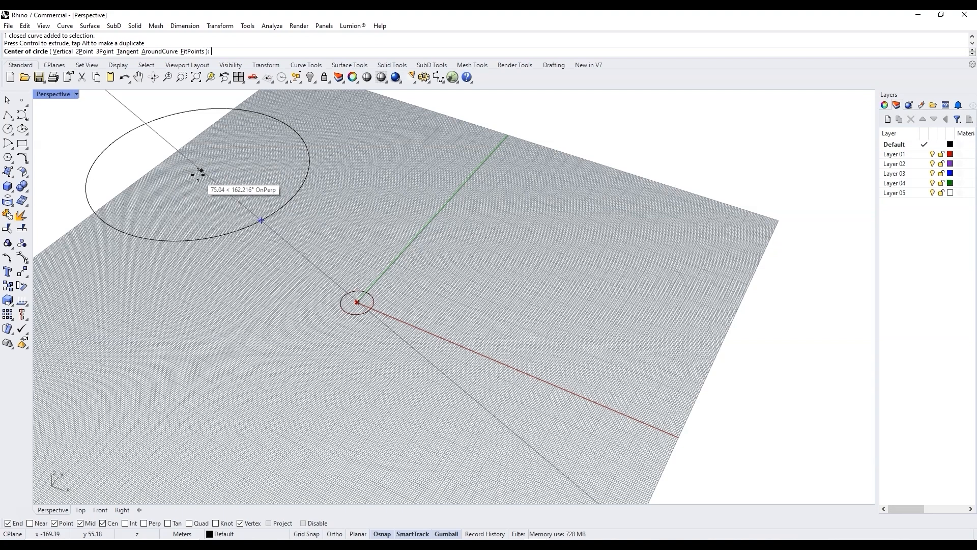
left_click(186, 383)
left_click(274, 406)
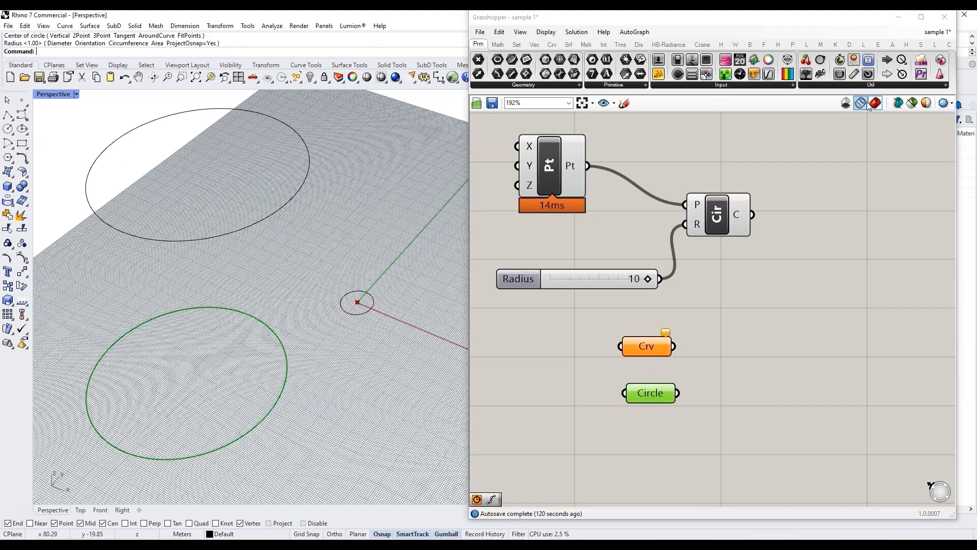
- Close the Grasshopper window to view only the native Rhino geometry, and reopen it
left_click(944, 20)
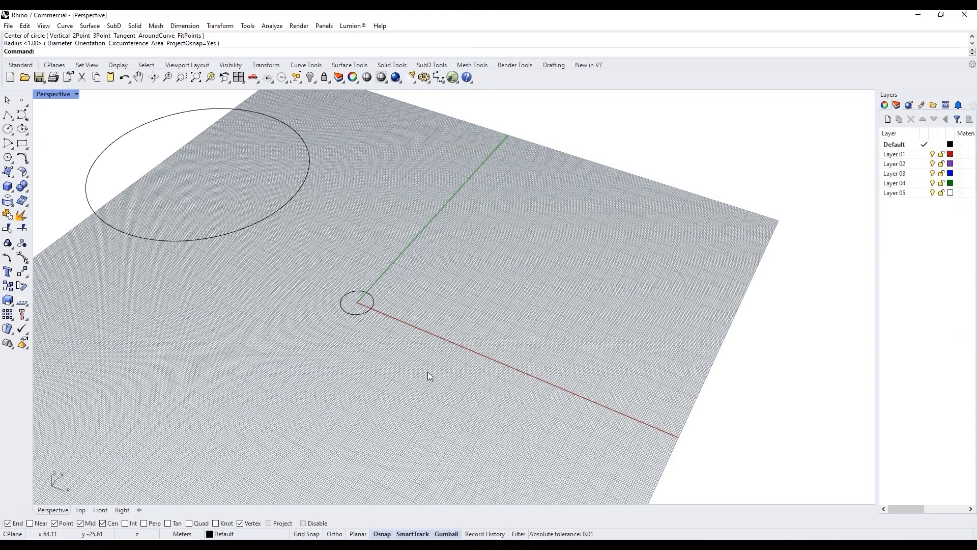
left_click(452, 77)
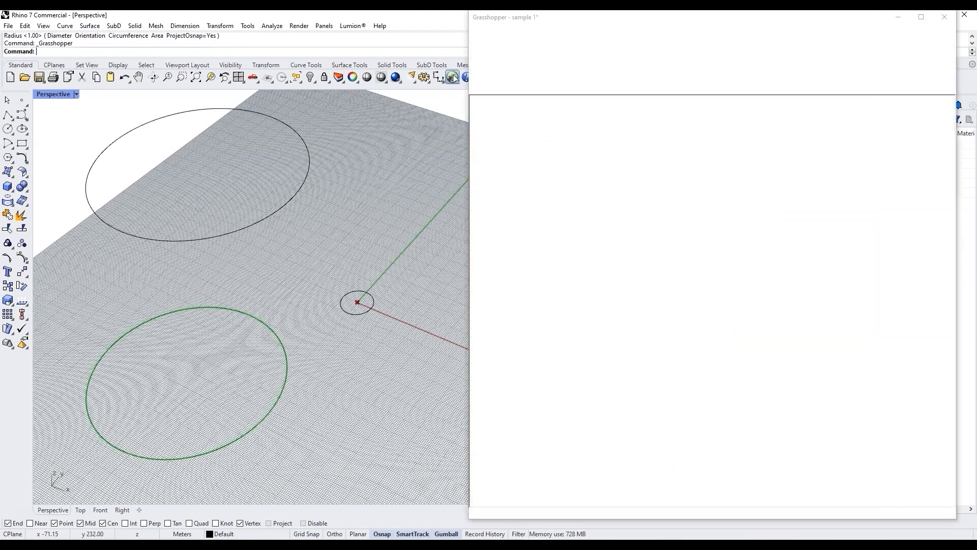
left_click(692, 331)
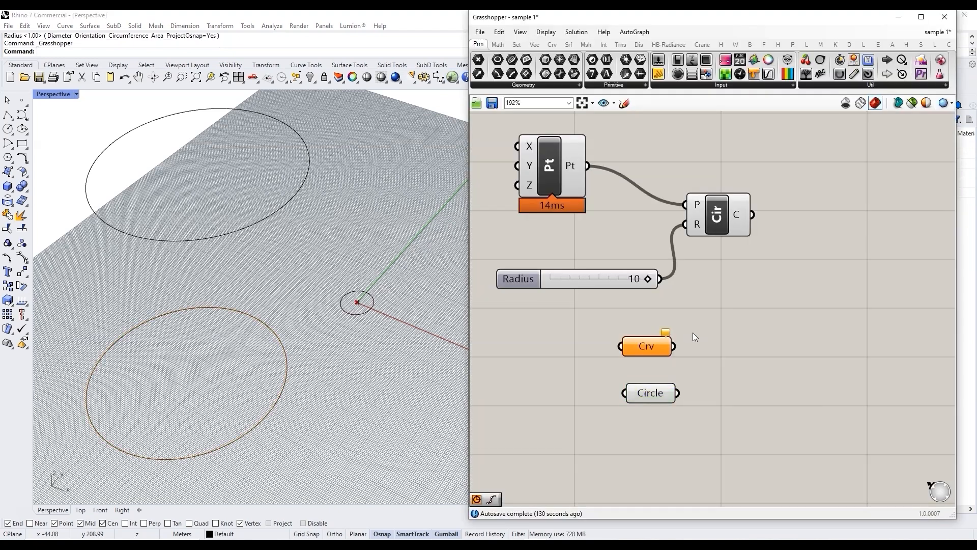
- Reference the large native Rhino circle as the single curve of the Curve parameter
right_click(652, 349)
left_click(676, 458)
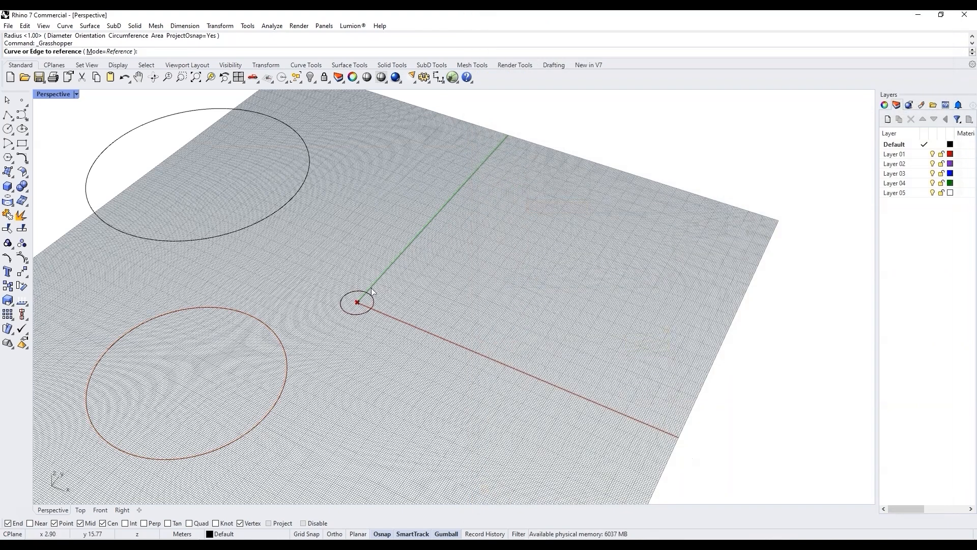
left_click(269, 221)
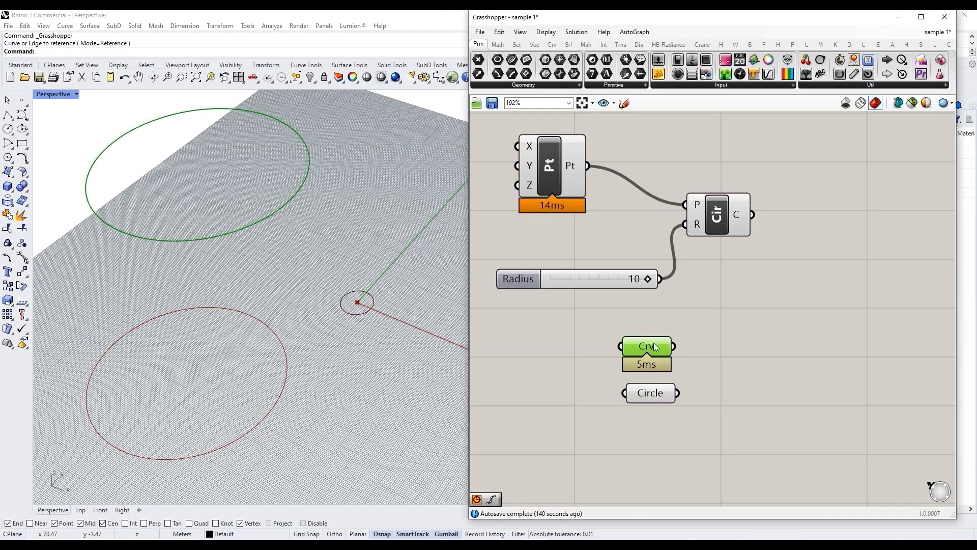
left_click(689, 311)
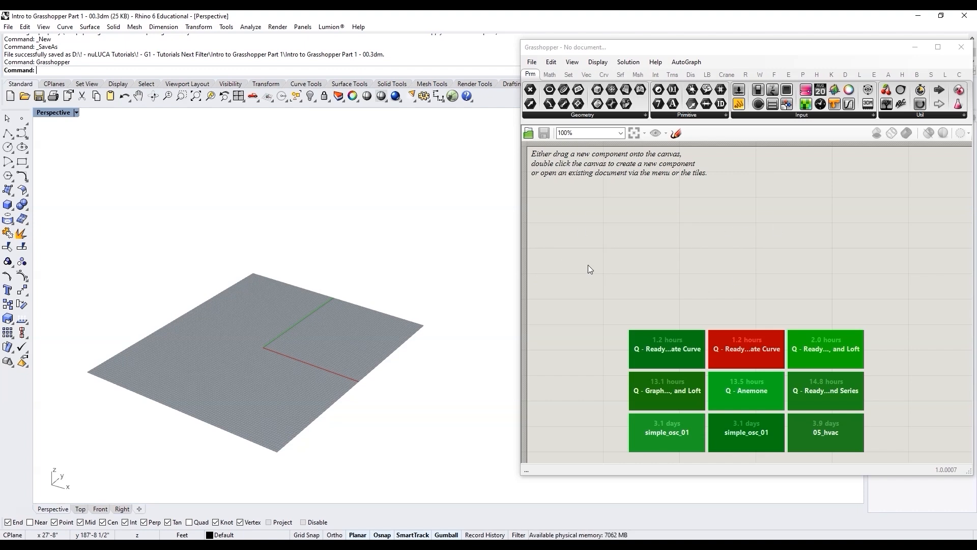
- Add a Construct Point component to an empty Grasshopper canvas and shift it slightly away from the canvas edge
left_click_drag(682, 50, 647, 48)
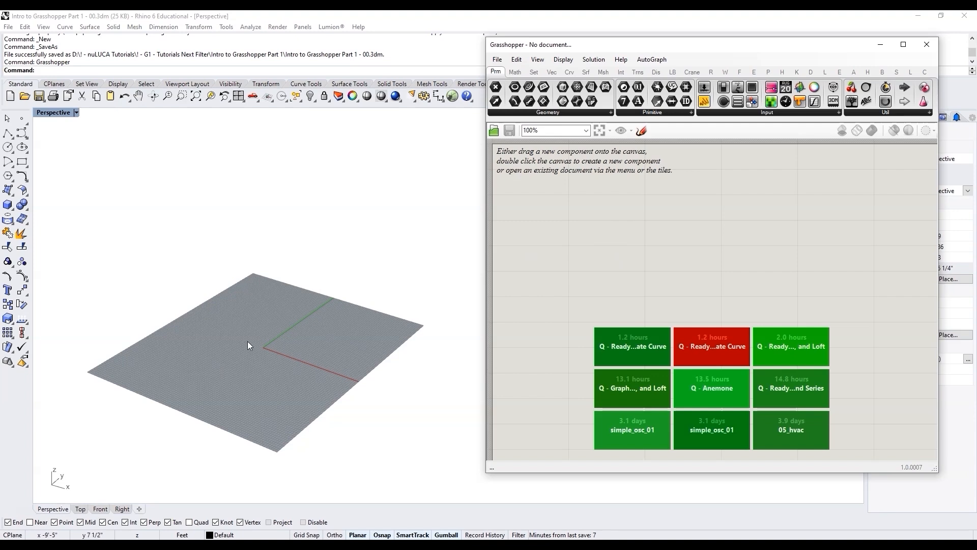
double_click(556, 227)
type("co")
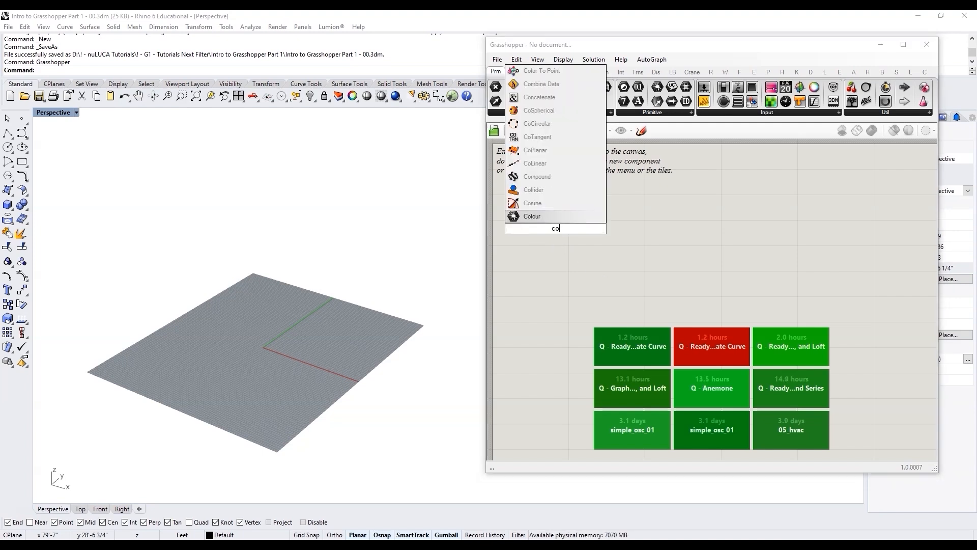
type("nstruct point")
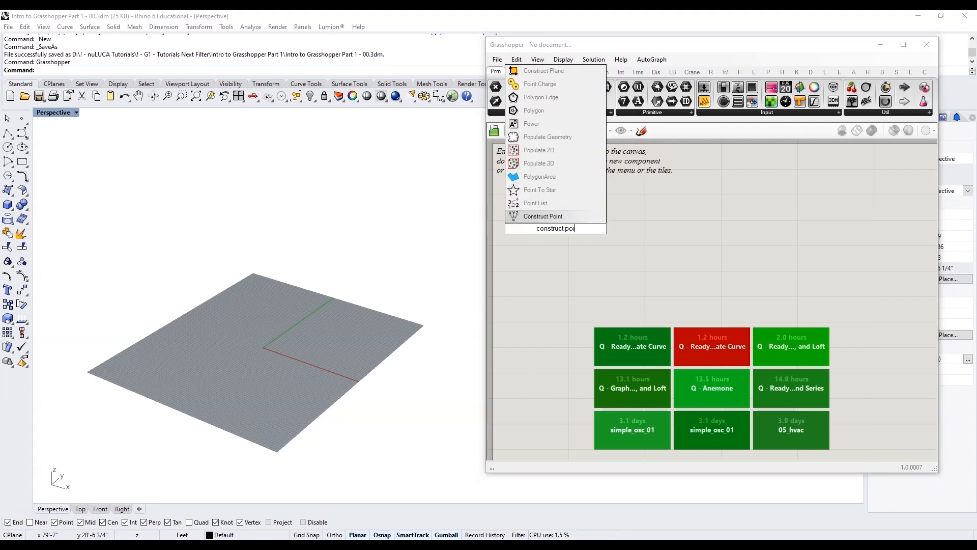
key("Return")
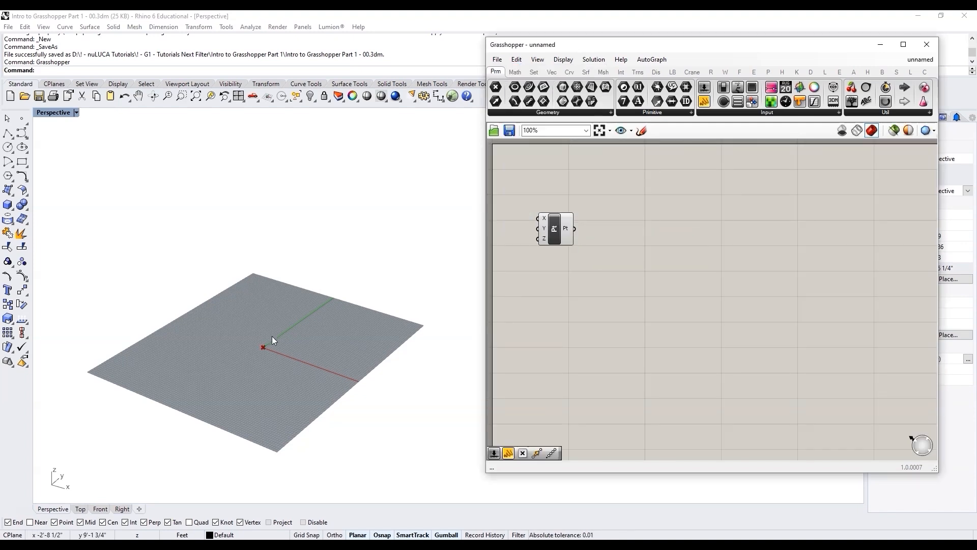
left_click_drag(545, 238, 596, 233)
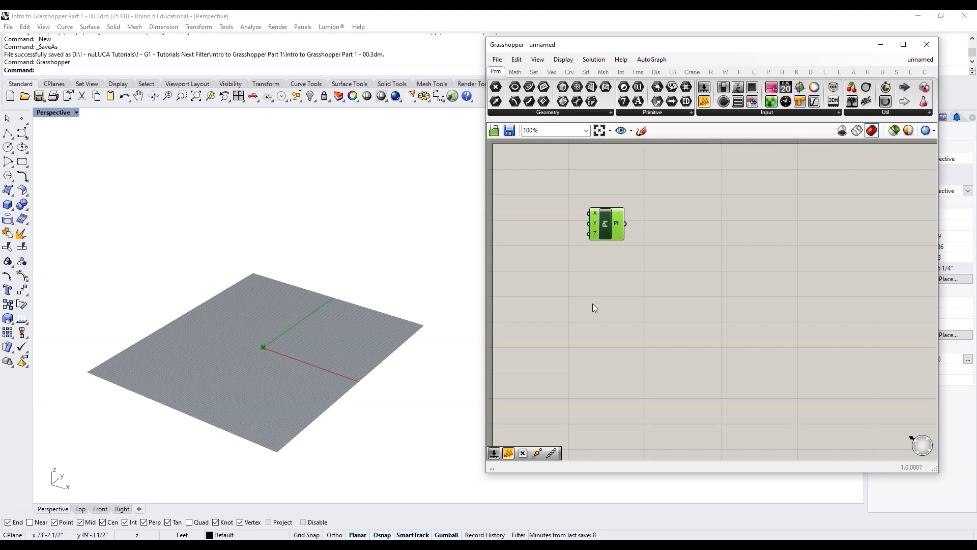
- Turn off the grid axes and the grid in the Perspective viewport with the Grid command
left_click(393, 380)
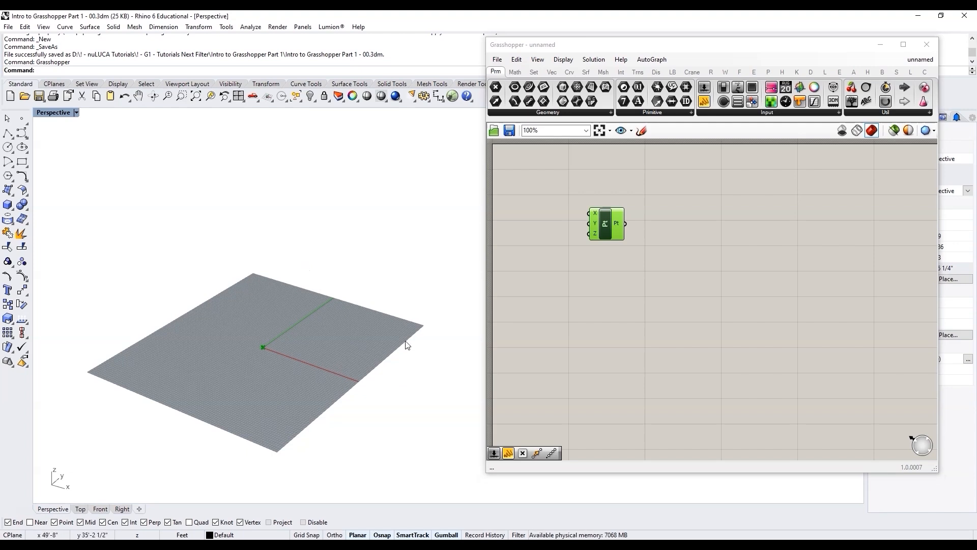
type("Grid")
key("Return")
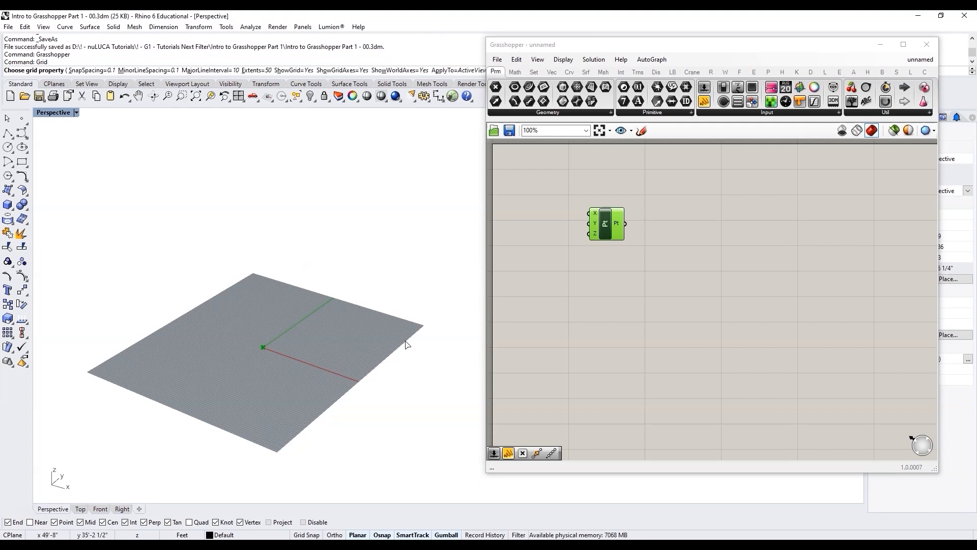
left_click_drag(560, 48, 582, 101)
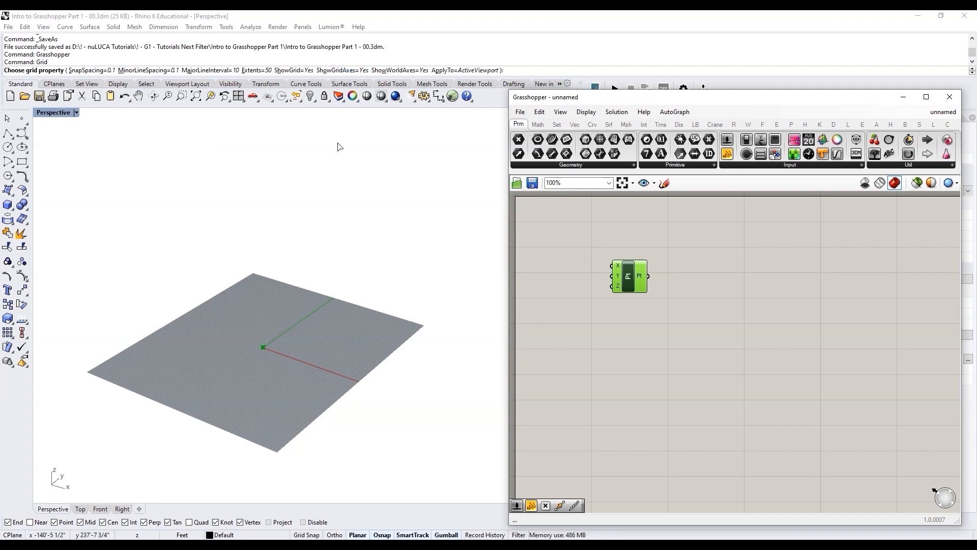
left_click(368, 188)
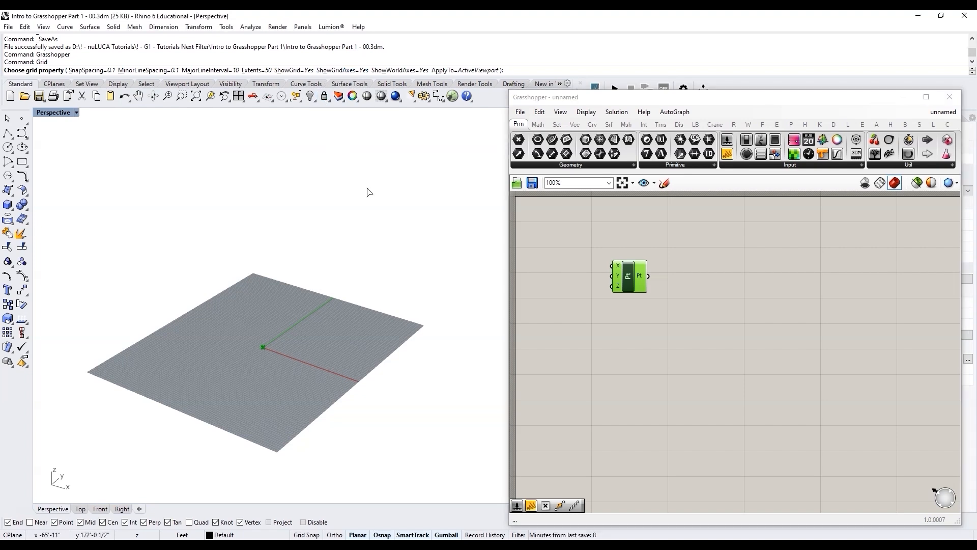
type("o")
key("Return")
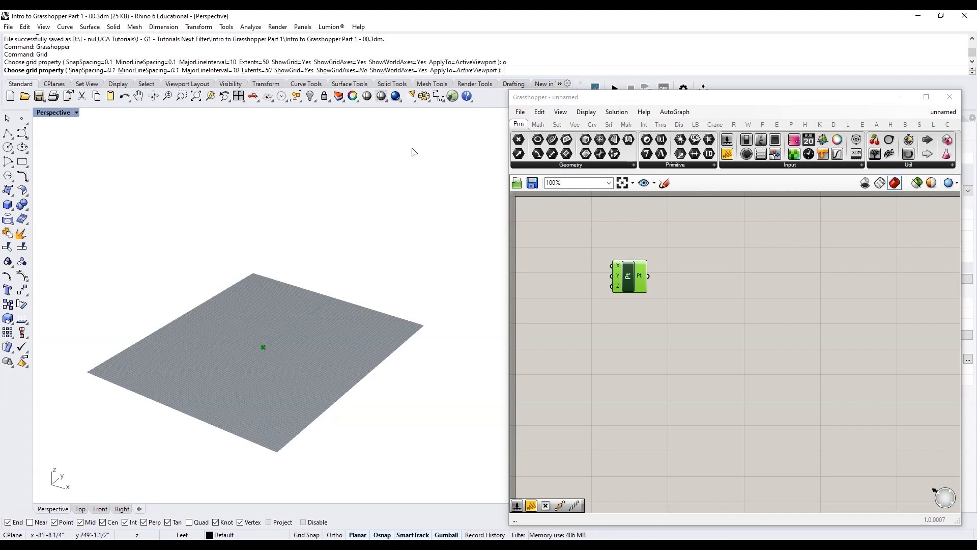
type("h")
key("Return")
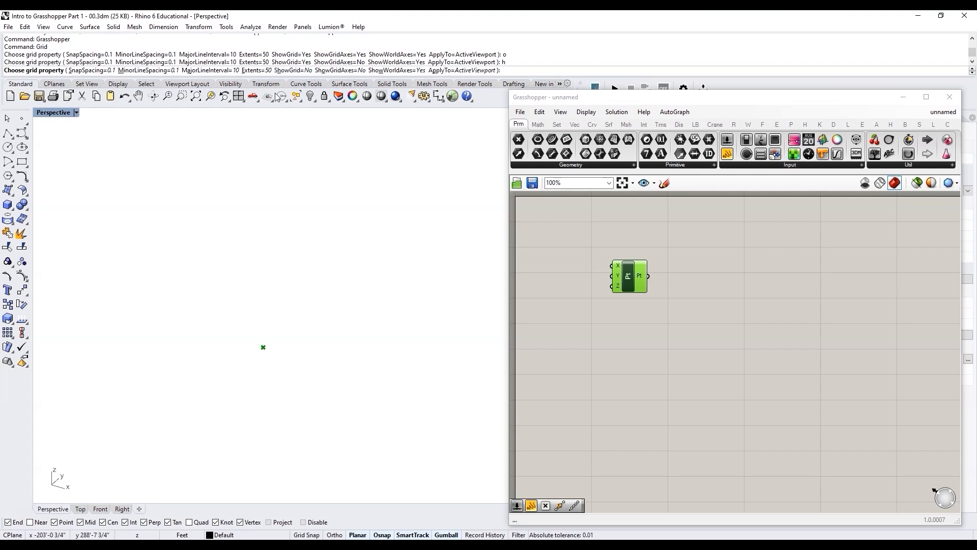
key("Return")
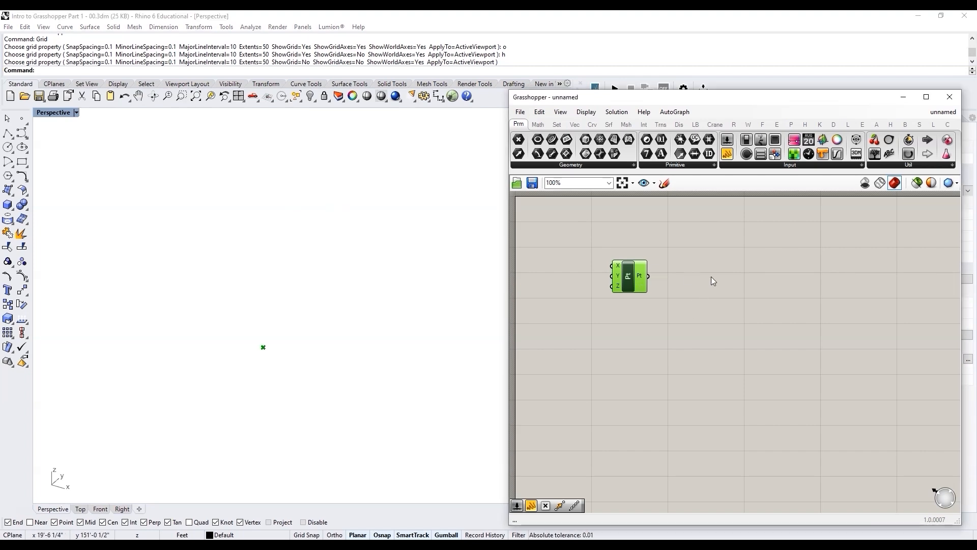
- Move the Grasshopper window back up, make it taller, and shift the Construct Point component to leave room for inputs
left_click_drag(648, 99, 603, 43)
left_click_drag(732, 468, 731, 507)
left_click_drag(581, 220, 602, 223)
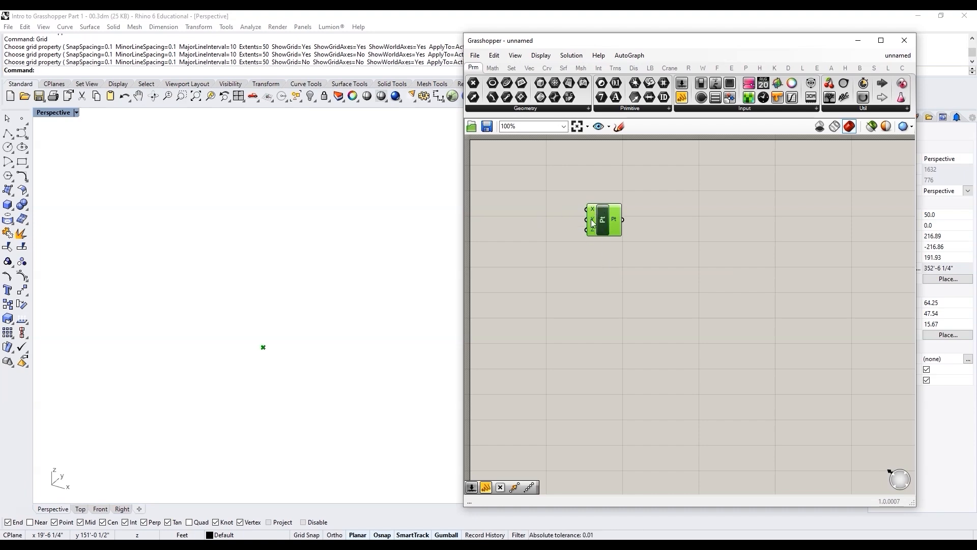
mouse_move(595, 210)
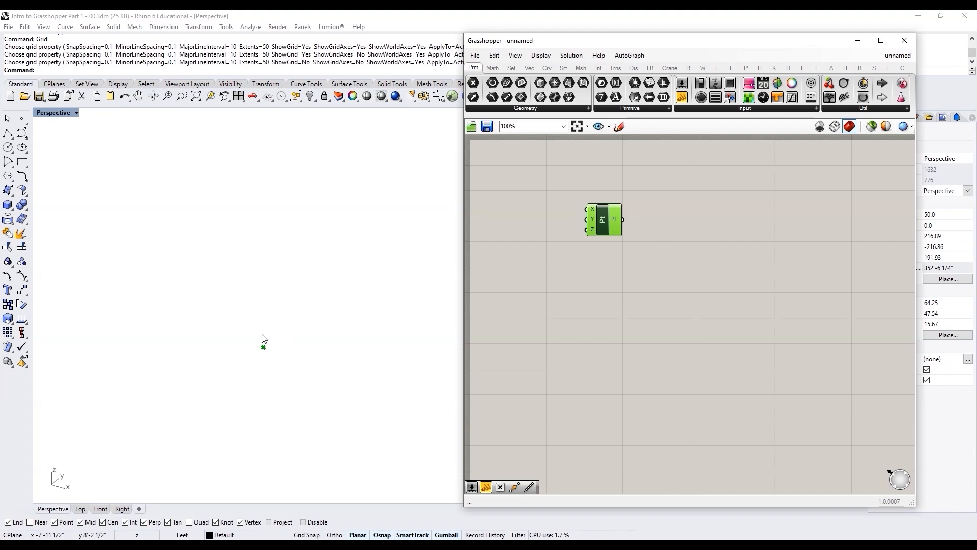
- Try out a number slider created from the value 5, and delete it
double_click(533, 204)
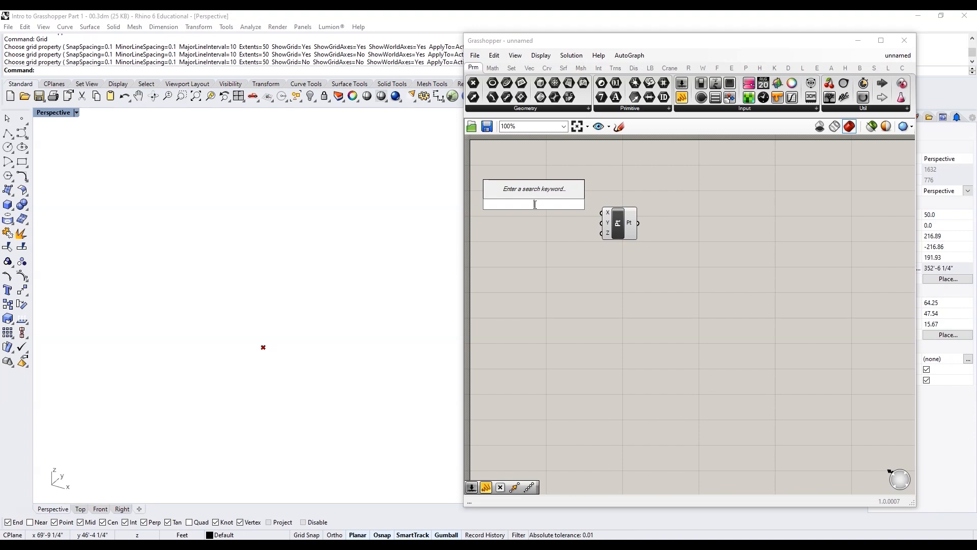
type("5")
key("Return")
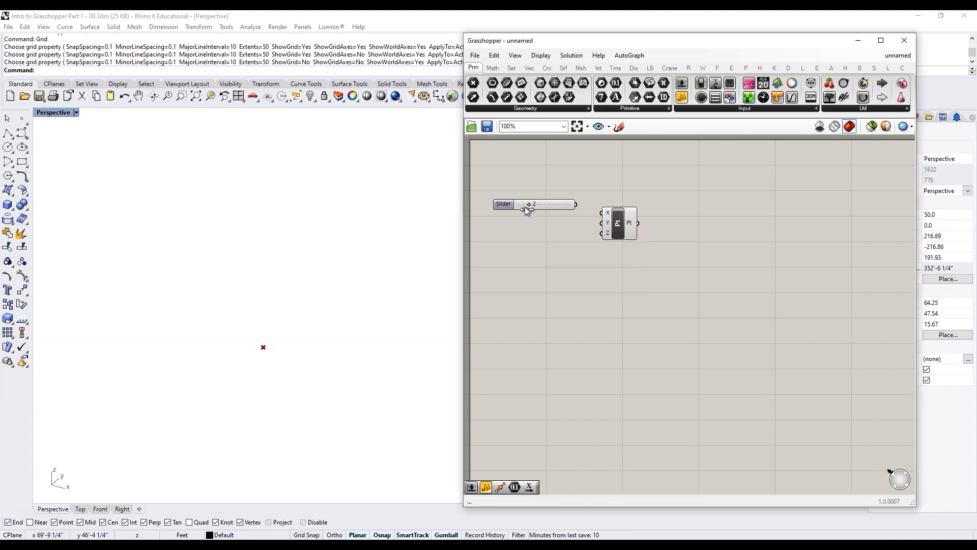
left_click_drag(526, 205, 560, 204)
left_click(501, 204)
key("Delete")
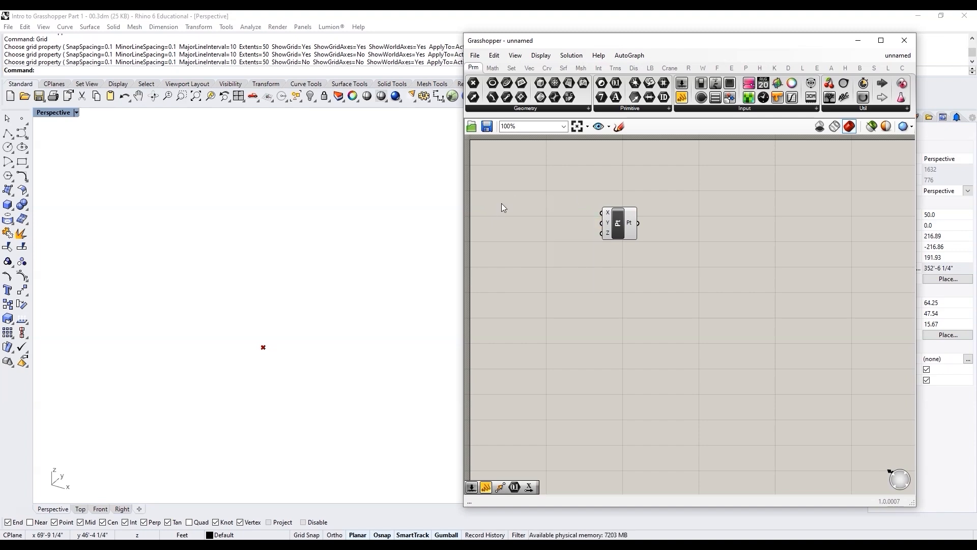
- Add a number slider from 0.000 to 20 beside the Construct Point component's X input and set it to 15.000
double_click(529, 210)
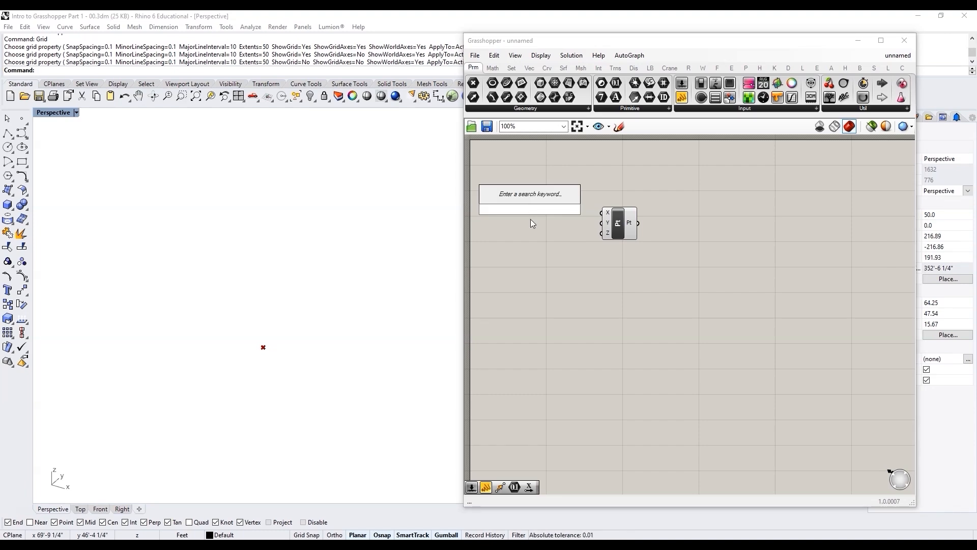
type("0.00")
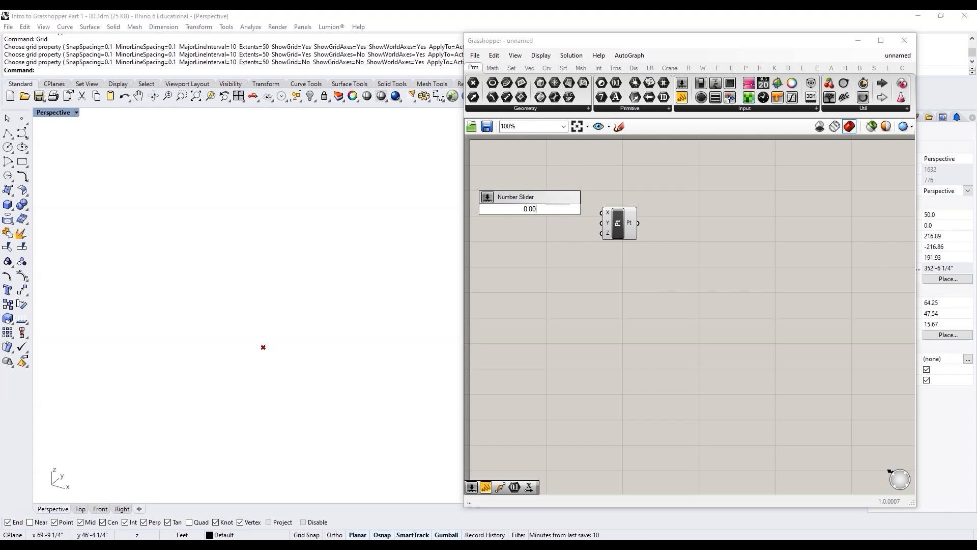
type("0<20")
key("Return")
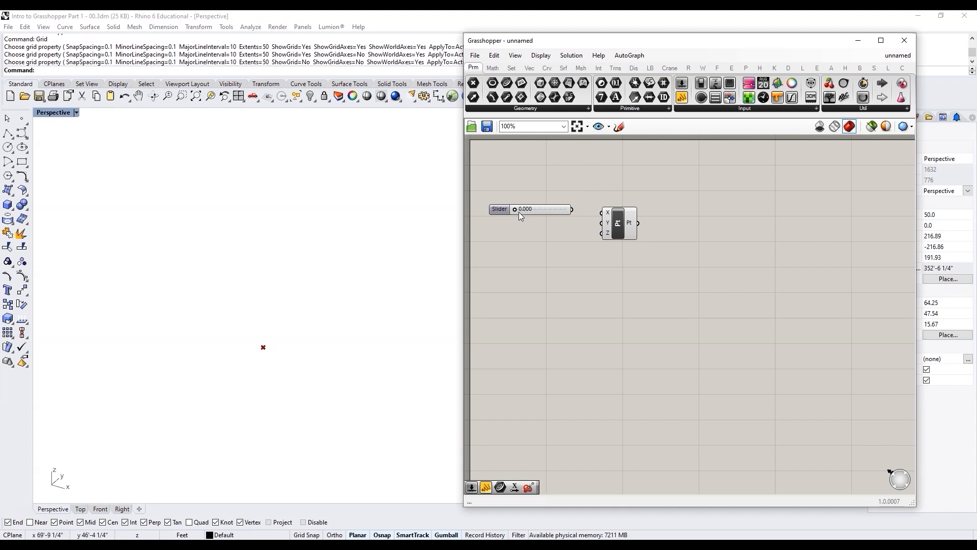
left_click_drag(570, 212, 534, 215)
left_click_drag(537, 211, 554, 218)
scroll(506, 260, "up", 3)
left_click(529, 212)
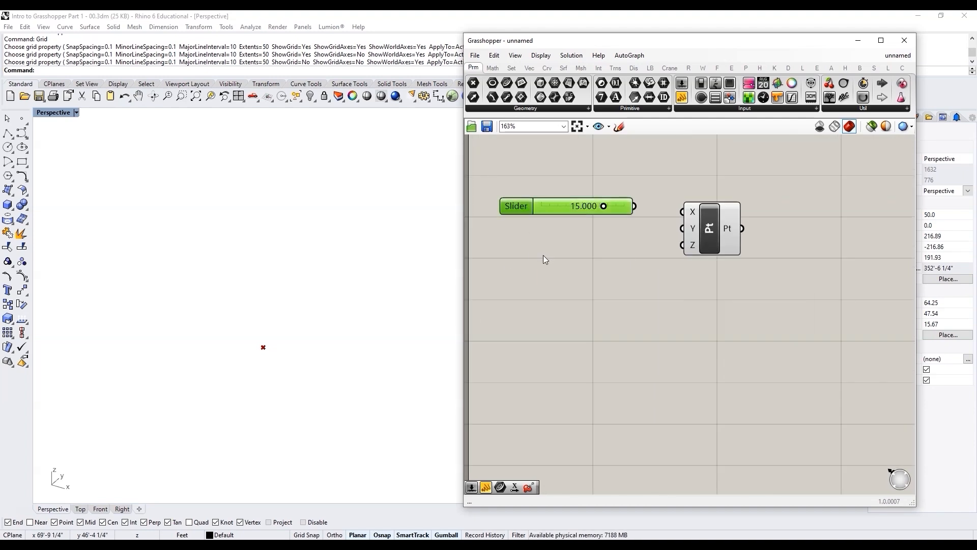
- Delete the 0 to 20 slider and add a number slider ranging from -20 to 20.000 with the value 0
key("Delete")
double_click(528, 236)
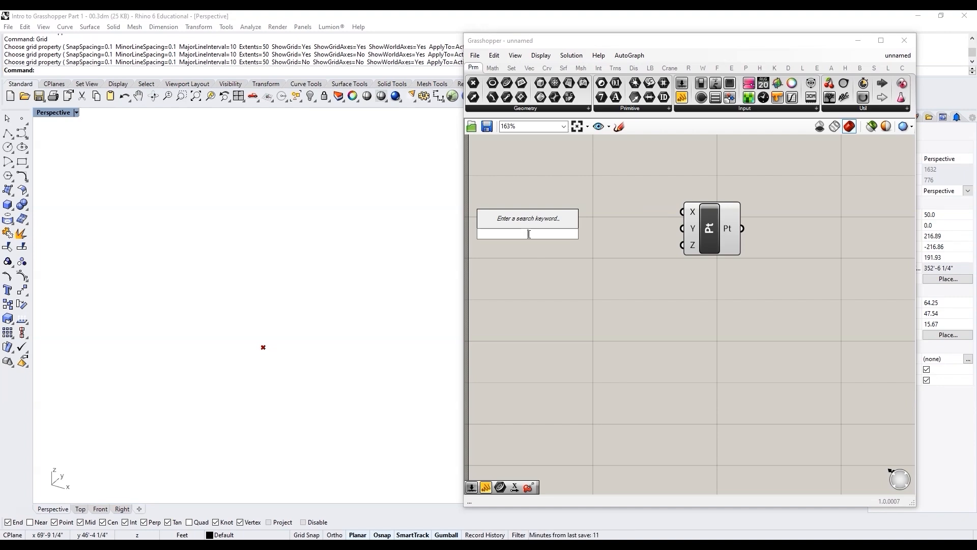
type("-20")
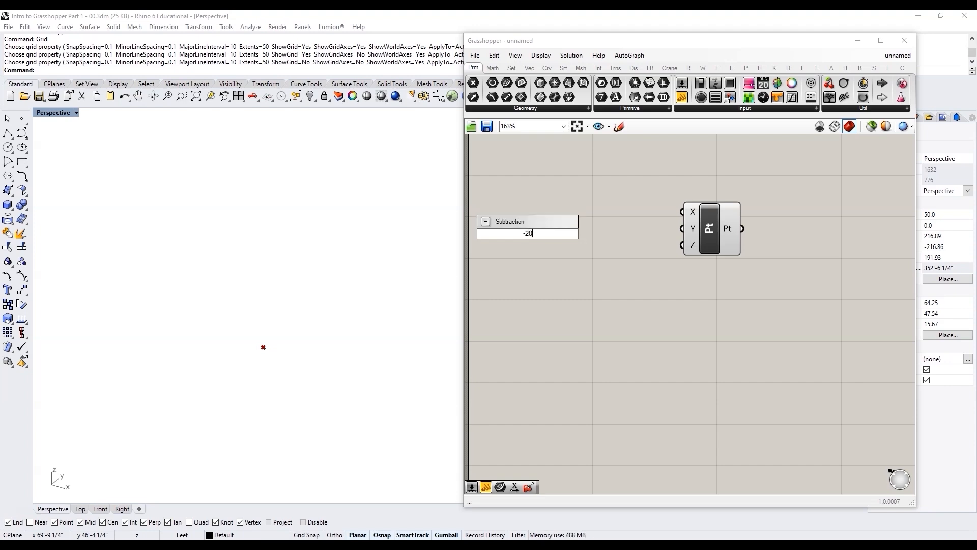
type("<0")
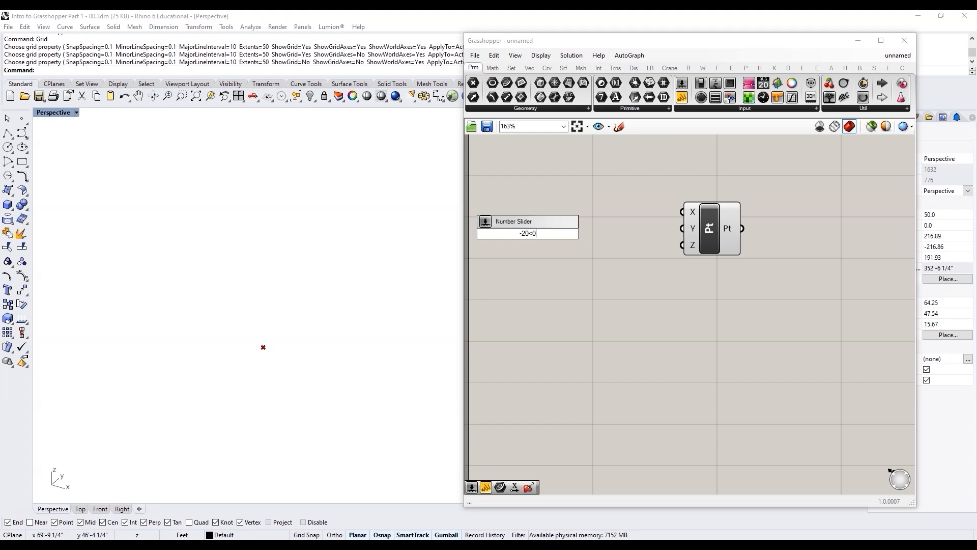
type("<20.000")
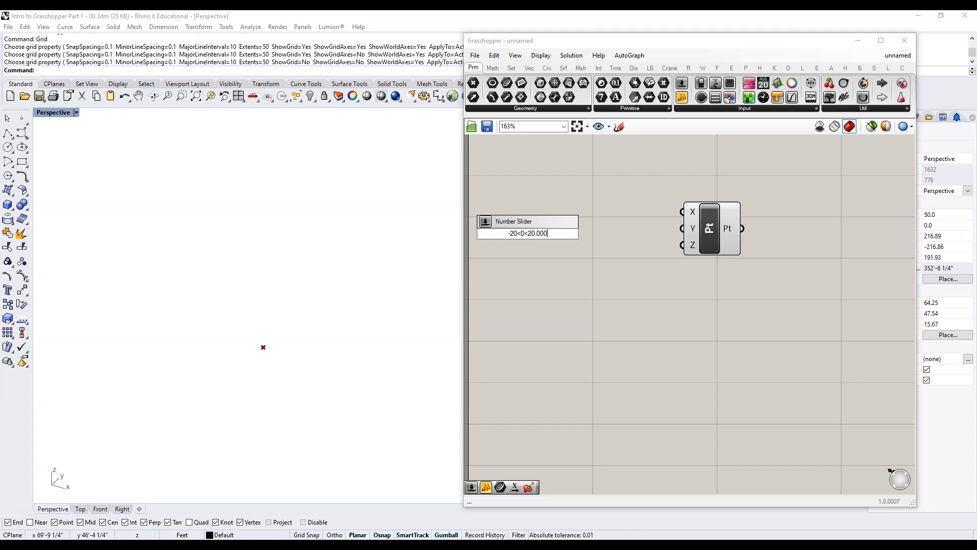
key("Return")
- Align the new slider with the Construct Point component's X input and set its value back to 0
scroll(636, 289, "down", 2)
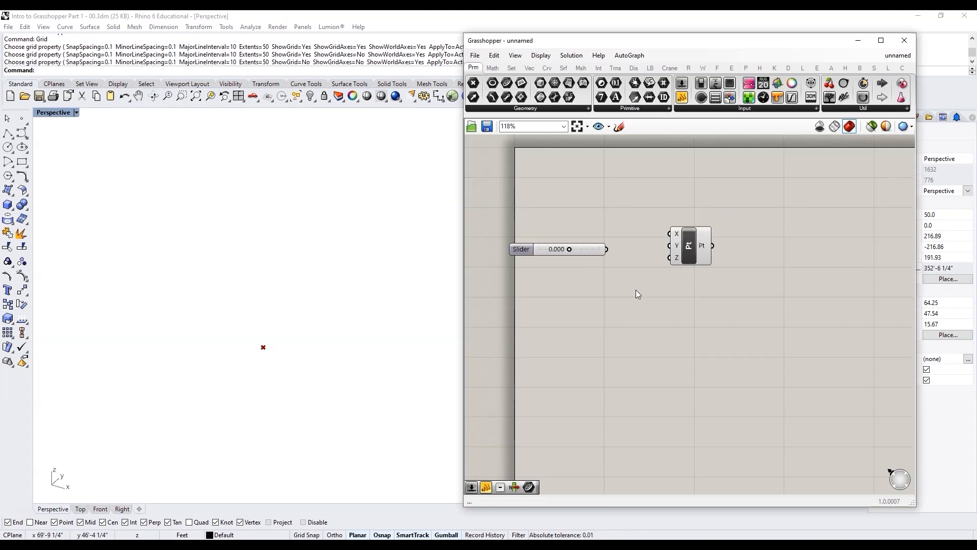
left_click_drag(527, 253, 571, 235)
scroll(578, 239, "up", 3)
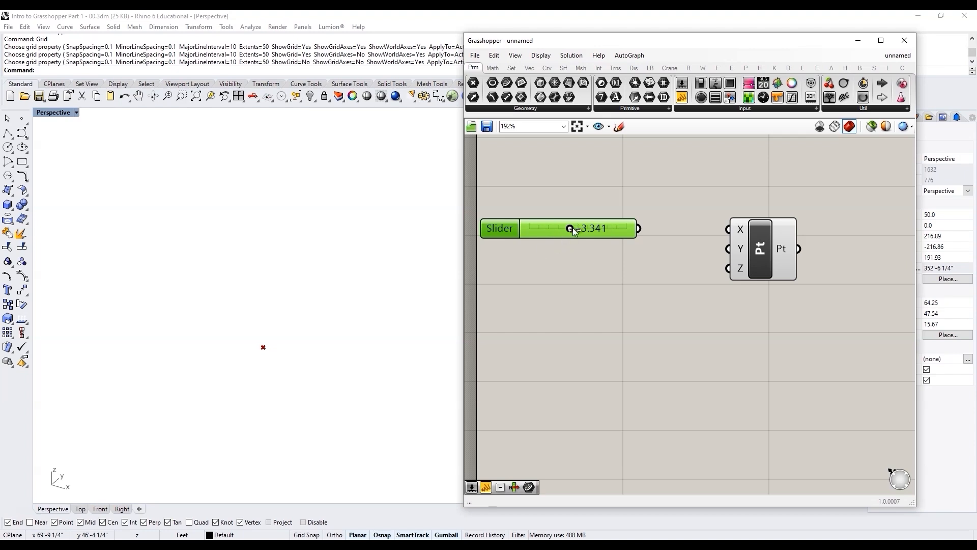
double_click(554, 231)
type("0")
key("Return")
left_click(549, 267)
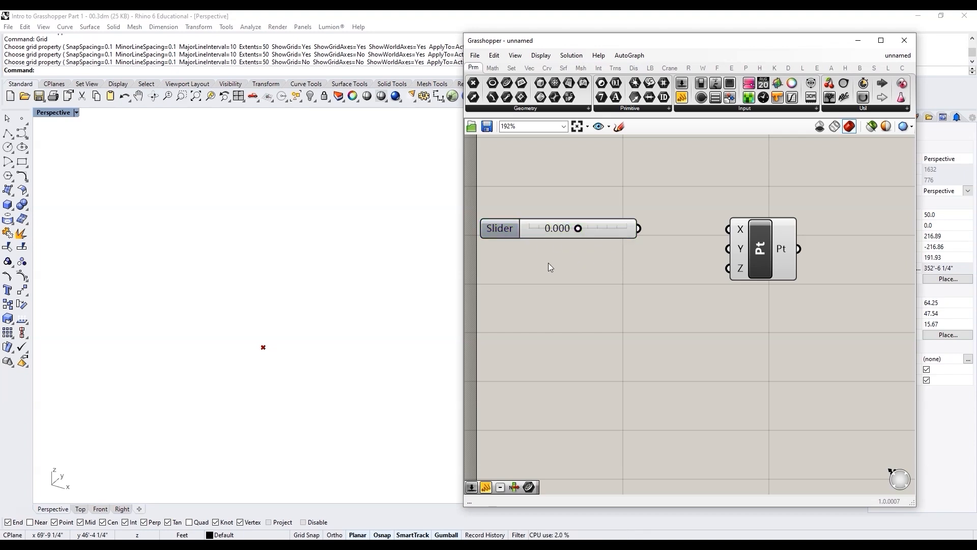
- Add two more number sliders from -20 to 20.000 at 0 under the first, and connect them to the Y and Z inputs
double_click(571, 285)
type("-2")
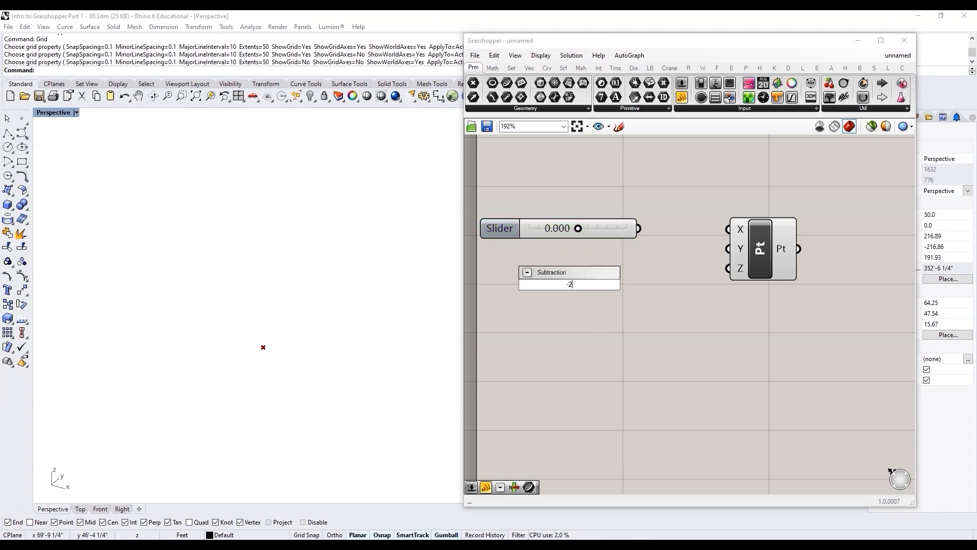
type("0<0<20.000")
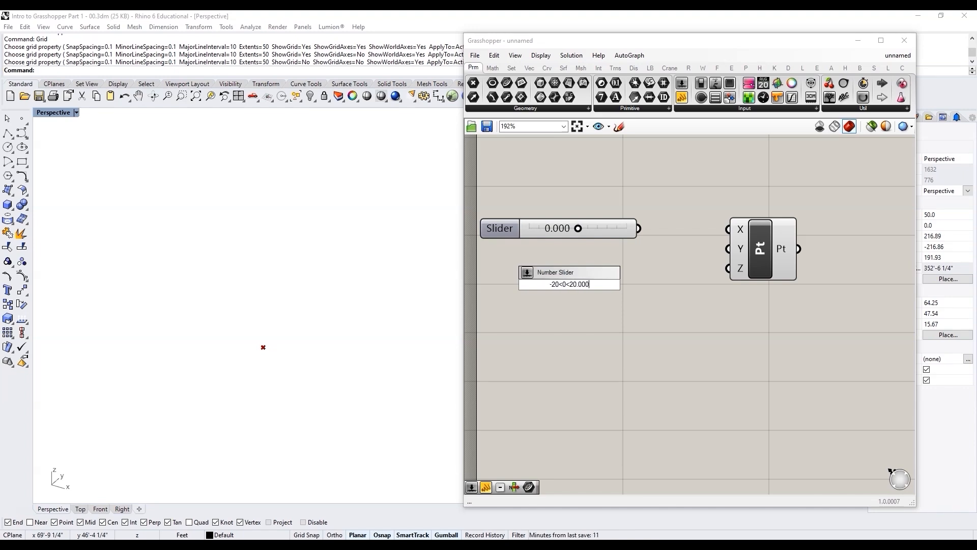
key("Return")
left_click_drag(532, 286, 503, 273)
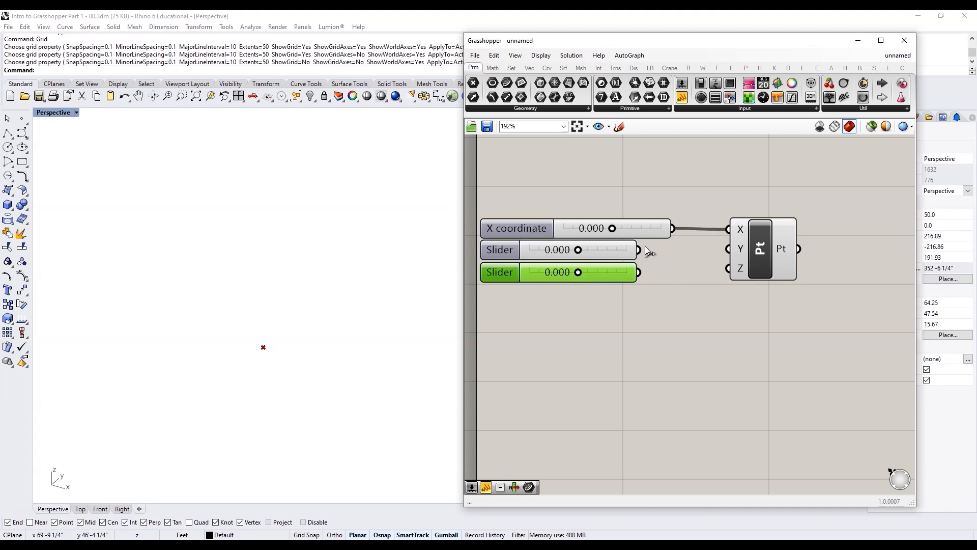
left_click_drag(640, 250, 728, 248)
left_click_drag(691, 270, 728, 268)
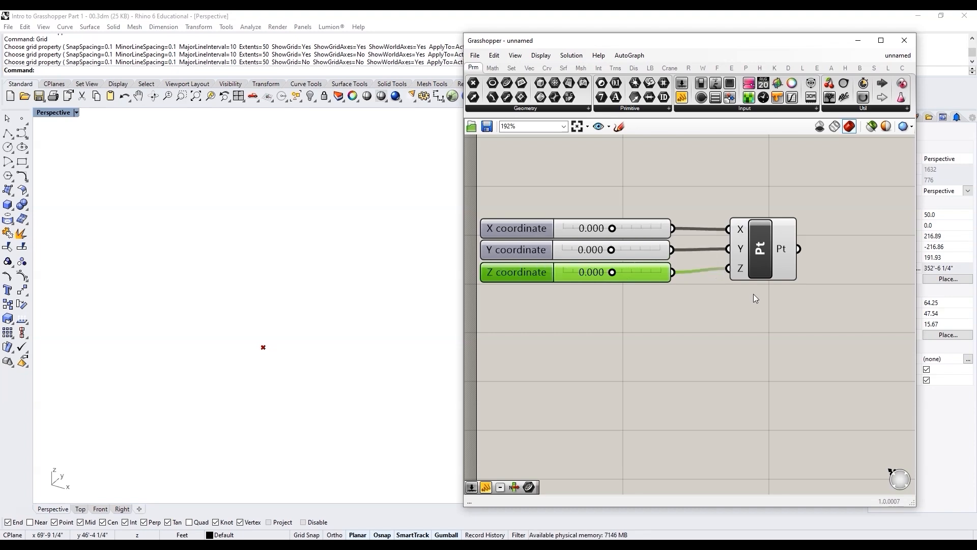
- Highlight the constructed point and move it by setting the X coordinate slider to -3.132 and the Y coordinate slider to -5.429
left_click(768, 257)
mouse_move(612, 250)
left_mouse_down()
mouse_move(626, 249)
mouse_move(600, 251)
mouse_move(604, 233)
left_mouse_up()
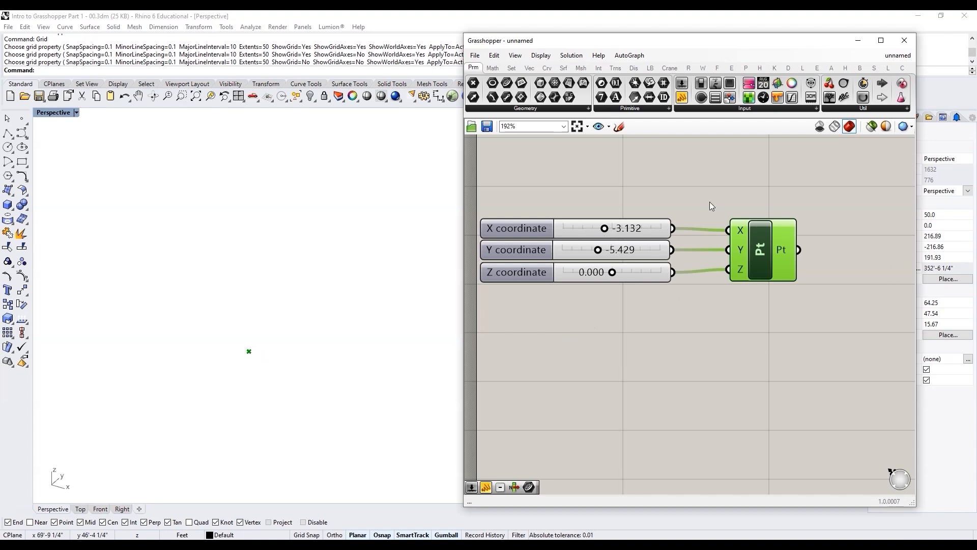
scroll(567, 308, "down", 3)
scroll(641, 341, "up", 2)
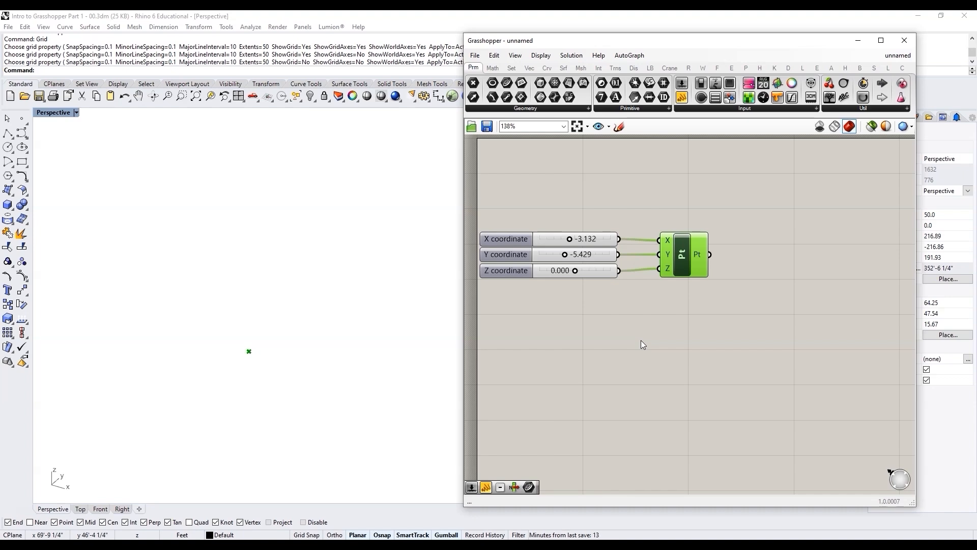
mouse_move(592, 271)
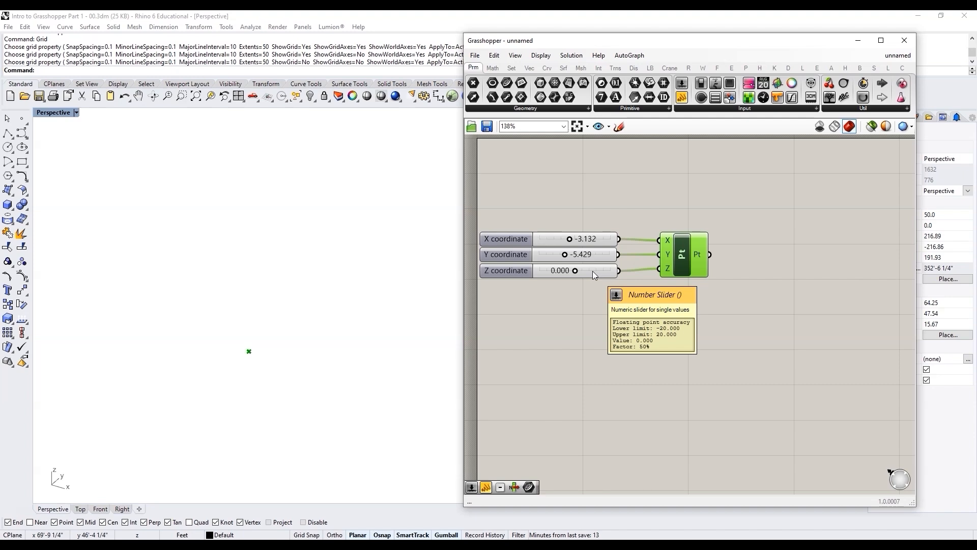
left_click(545, 316)
- Add a Point parameter component on the canvas, on the output side of the Construct Point component
scroll(546, 316, "down", 2)
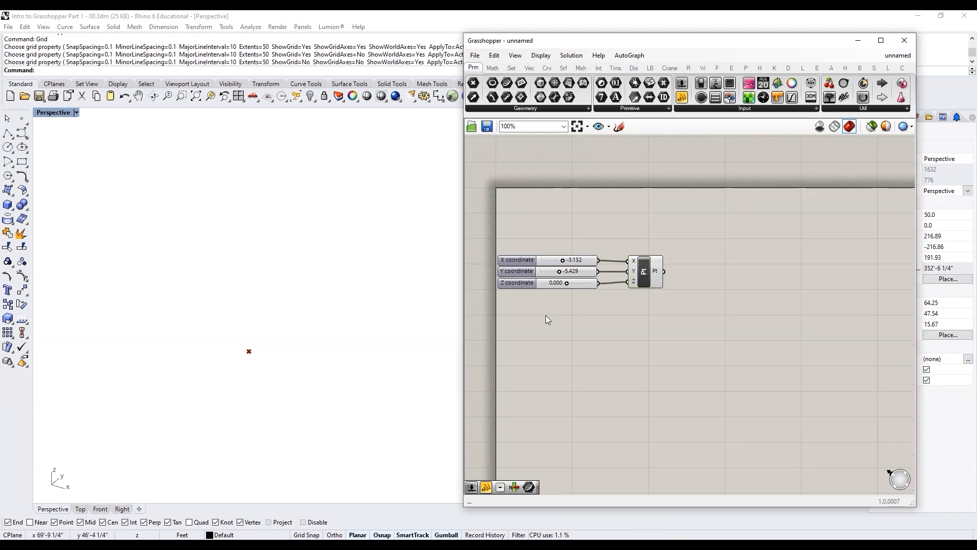
right_click_drag(673, 294, 636, 295)
scroll(626, 315, "down", 2)
scroll(601, 336, "up", 3)
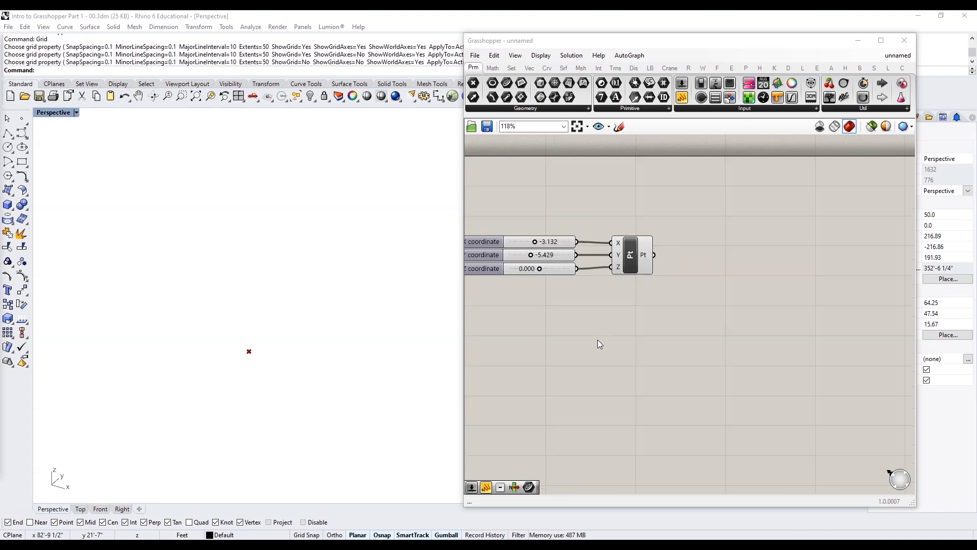
double_click(731, 252)
type("point")
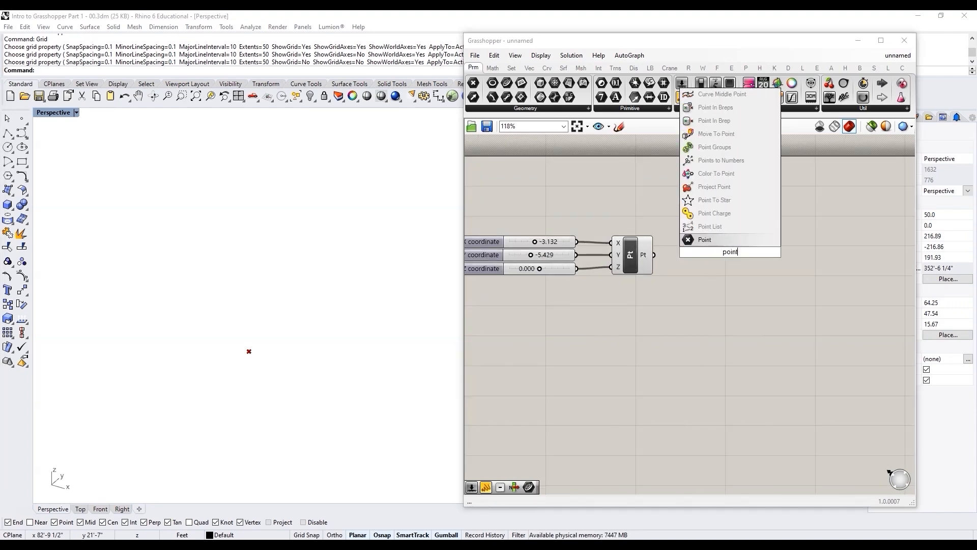
left_click(731, 238)
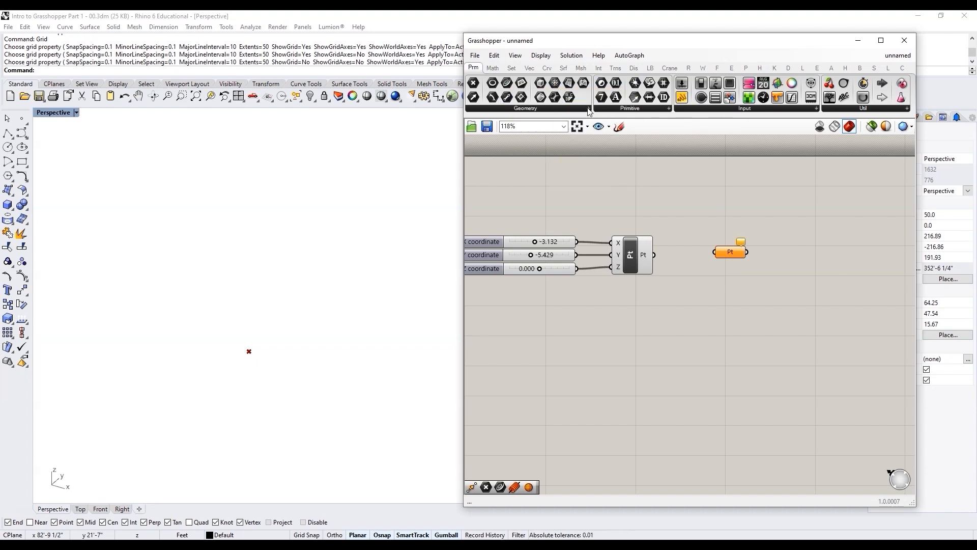
scroll(515, 71, "down", 3)
scroll(515, 71, "up", 3)
mouse_move(473, 69)
left_click(658, 108)
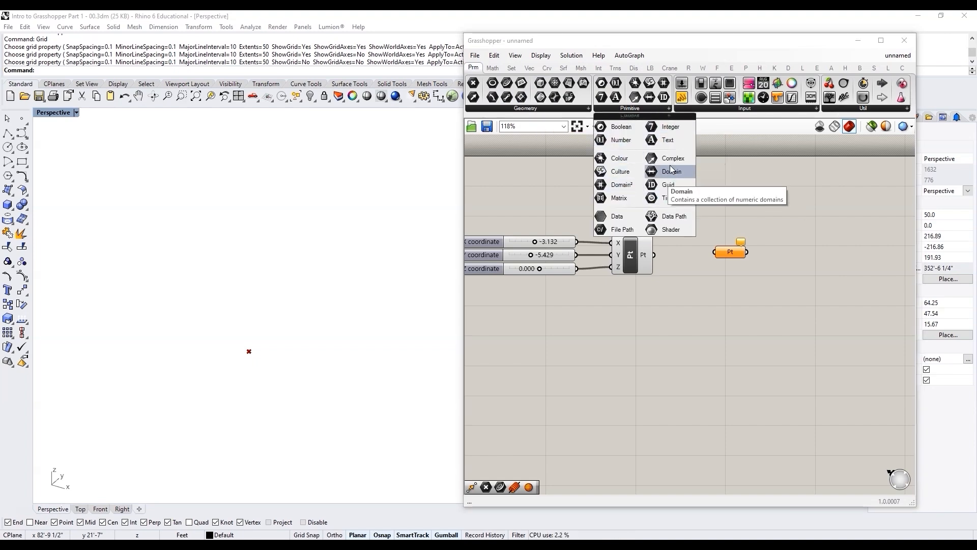
left_click(525, 108)
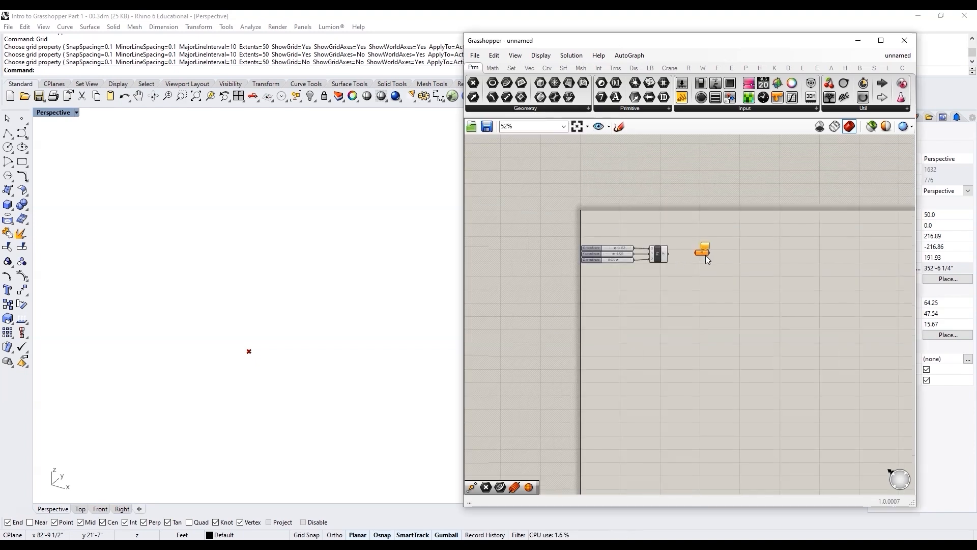
- Connect the Construct Point component's Pt output to the Point parameter and select each component to compare their points
left_click_drag(654, 255, 700, 255)
left_click(645, 256)
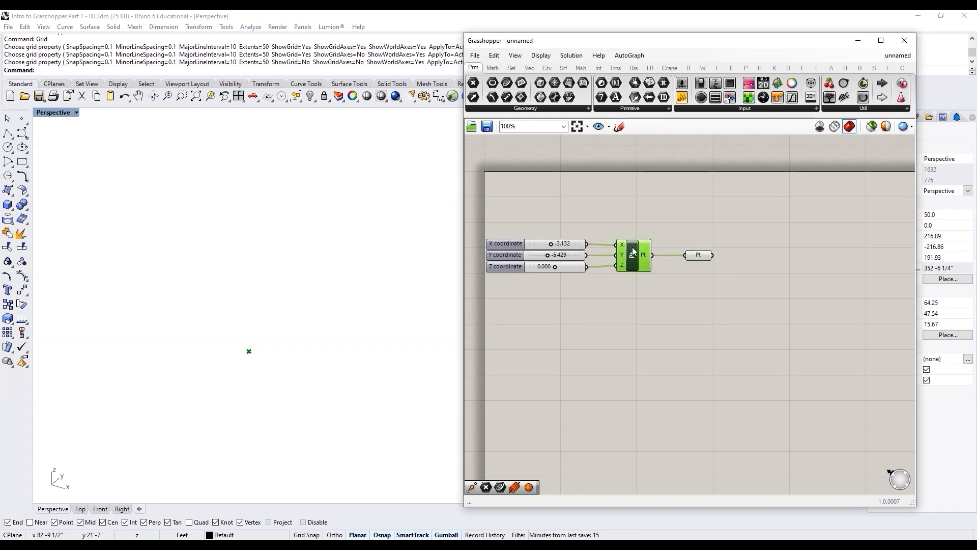
left_click(704, 260)
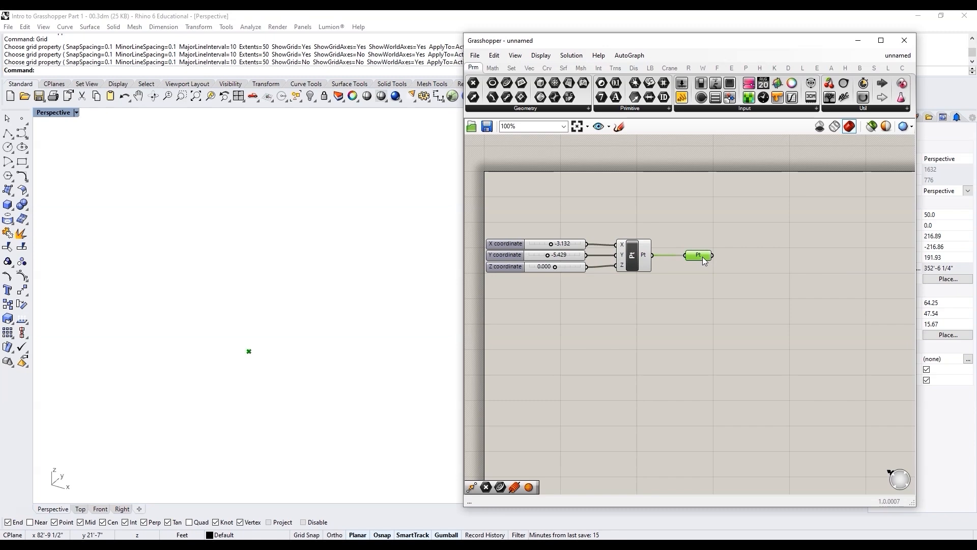
- Rename the Point parameter connected to the Construct Point output as start_pt
right_click(704, 261)
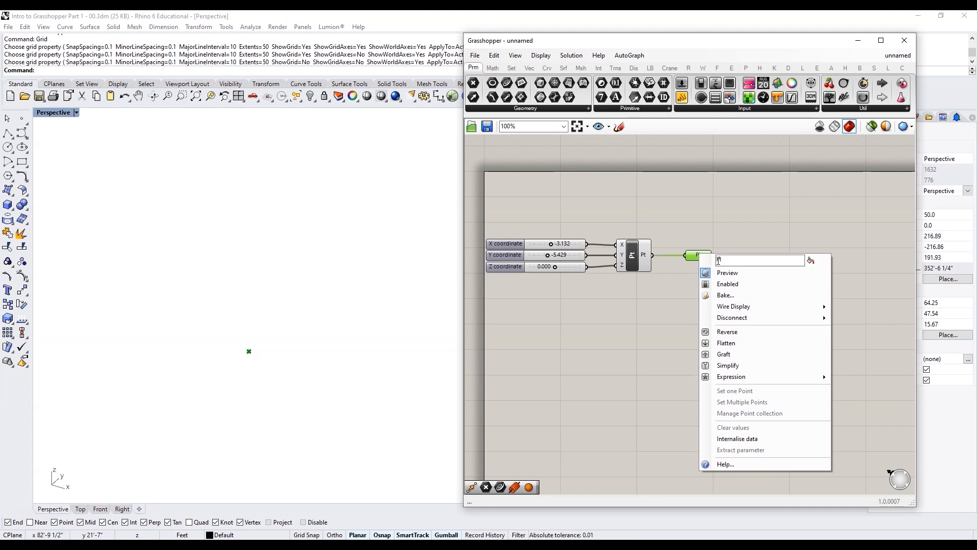
type("start_pt")
key("Delete")
key("Delete")
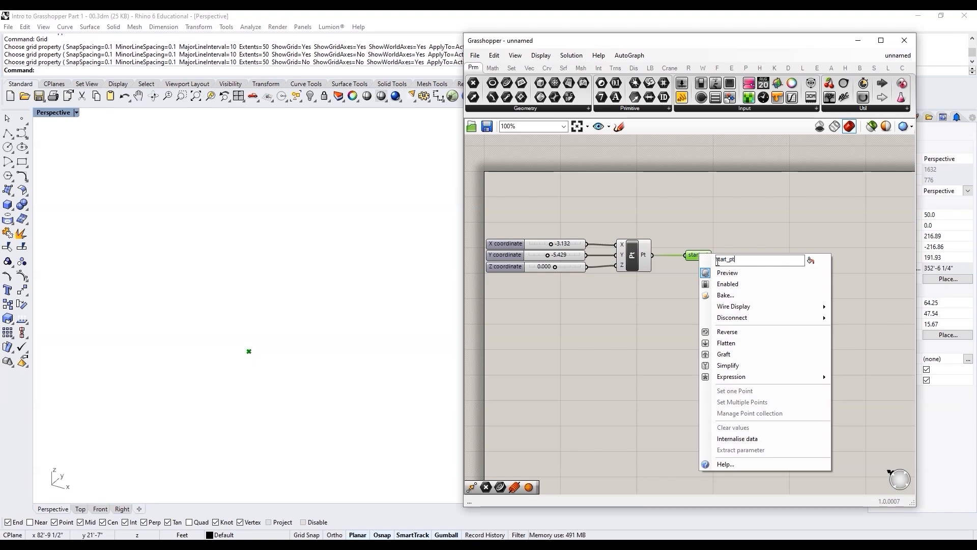
left_click(695, 289)
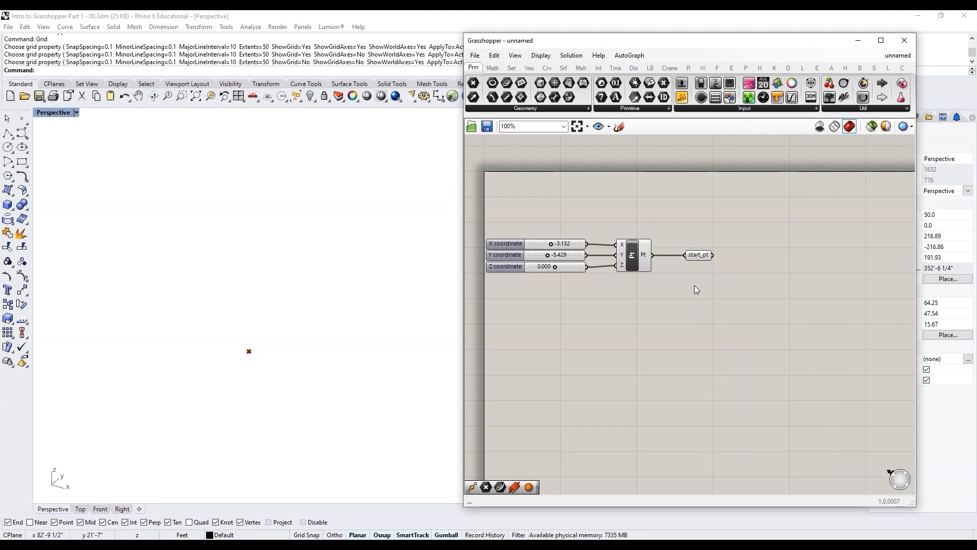
right_click(698, 255)
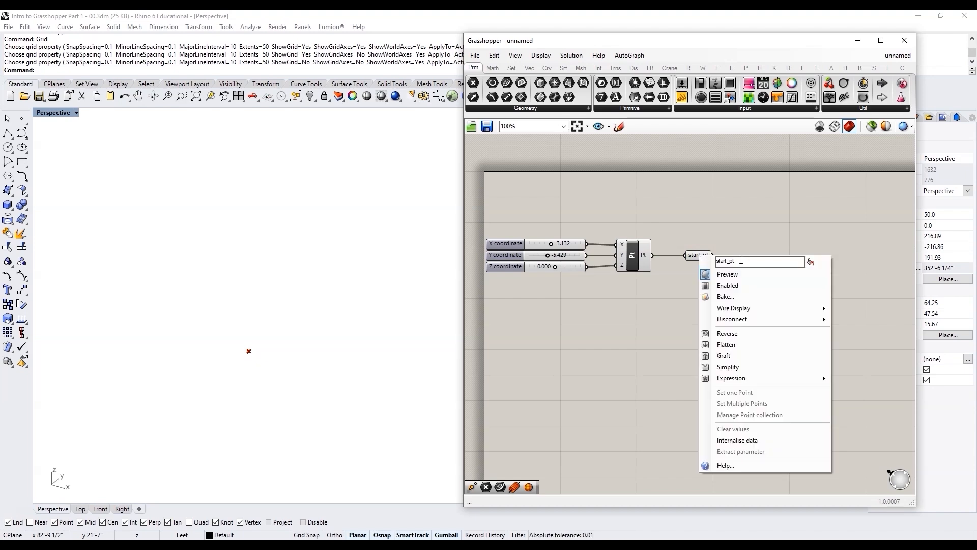
left_click(670, 265)
scroll(670, 270, "up", 1)
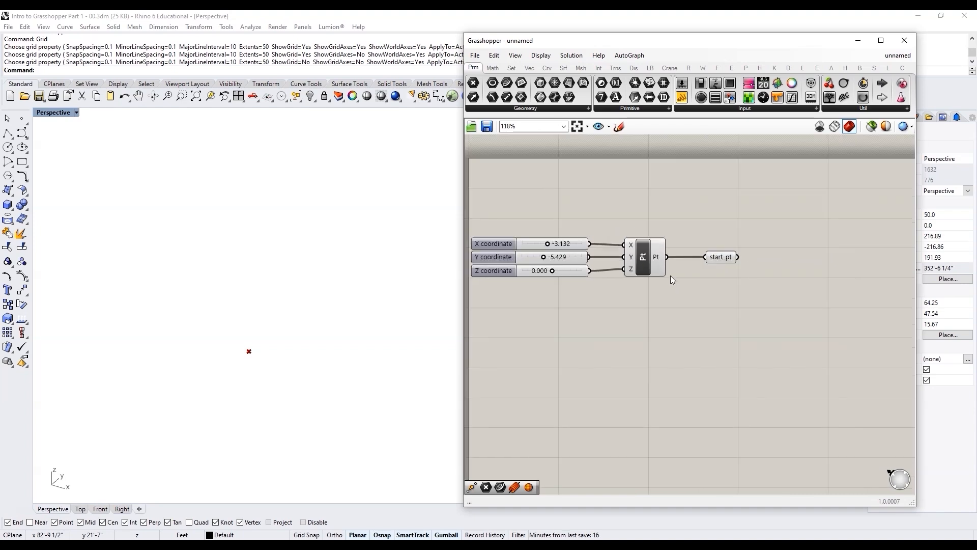
- Select start_pt and the Construct Point component alternately to compare the geometry each one previews in the viewport
left_click(718, 257)
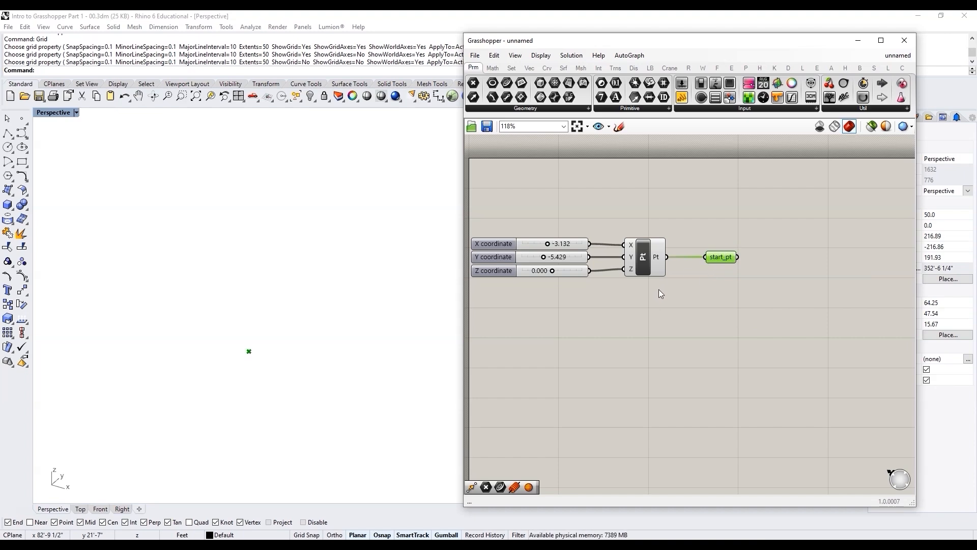
left_click(656, 262)
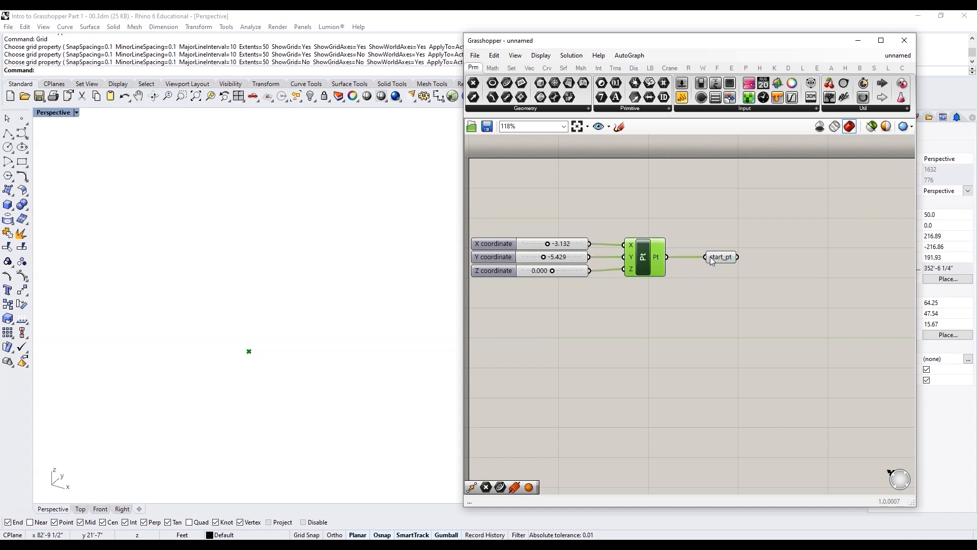
left_click(711, 258)
left_click(645, 258)
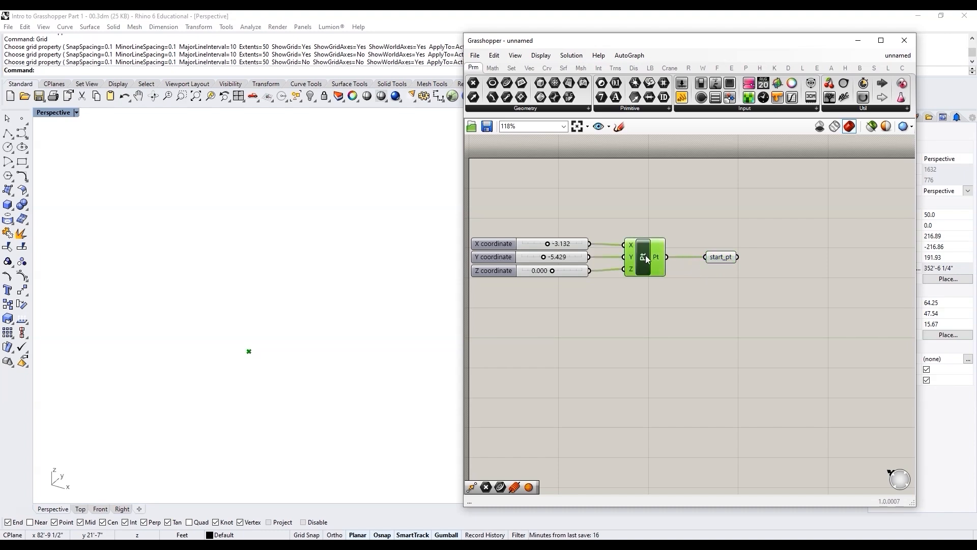
left_click(725, 267)
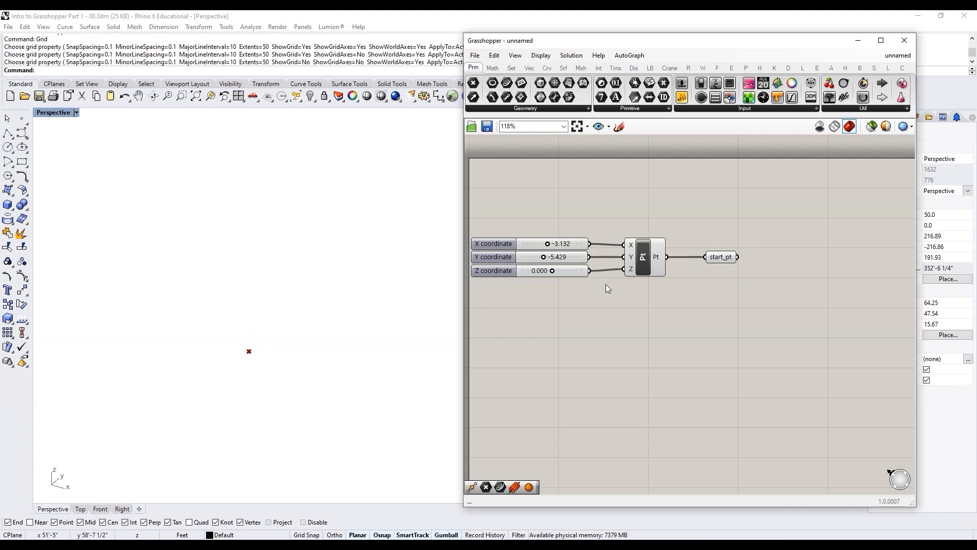
left_click(639, 269)
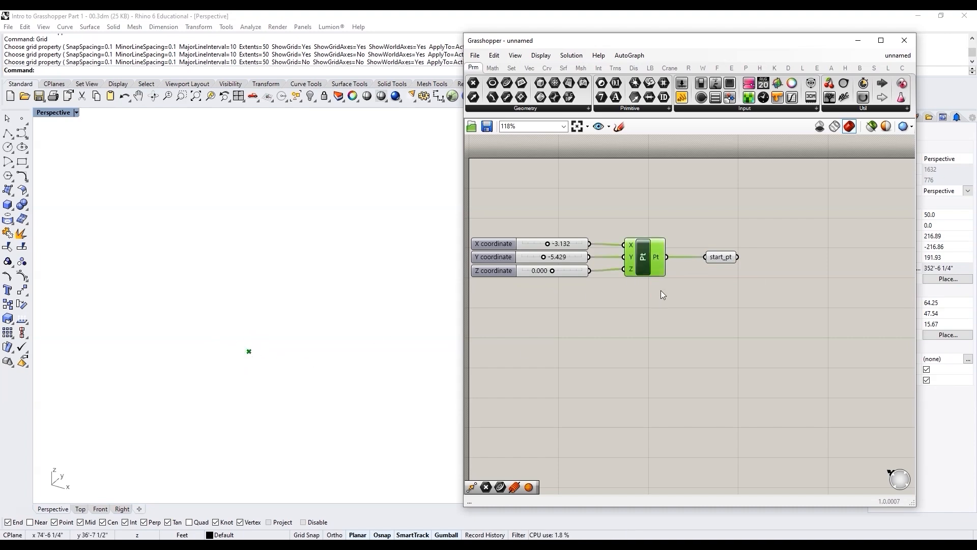
left_click(715, 260)
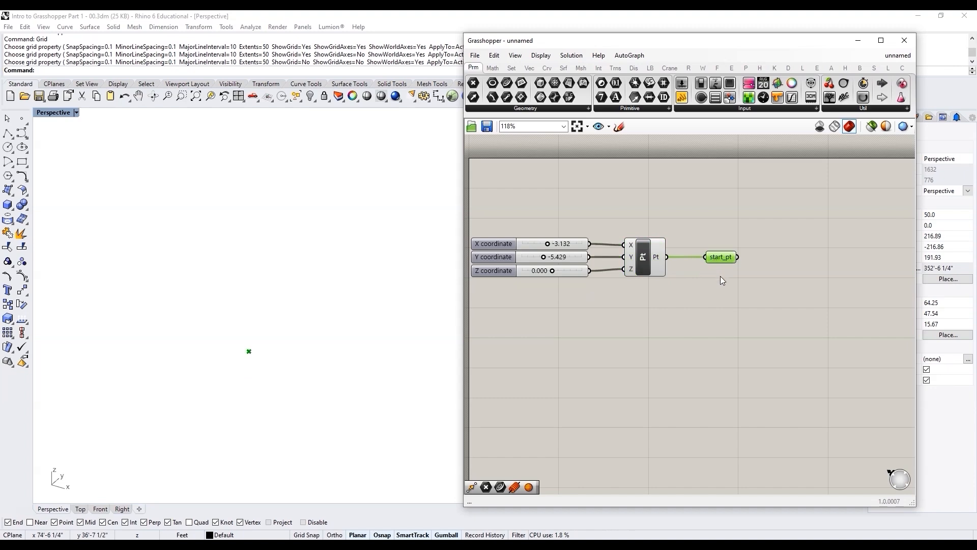
- Disable the viewport preview of the Construct Point component
left_click(649, 265)
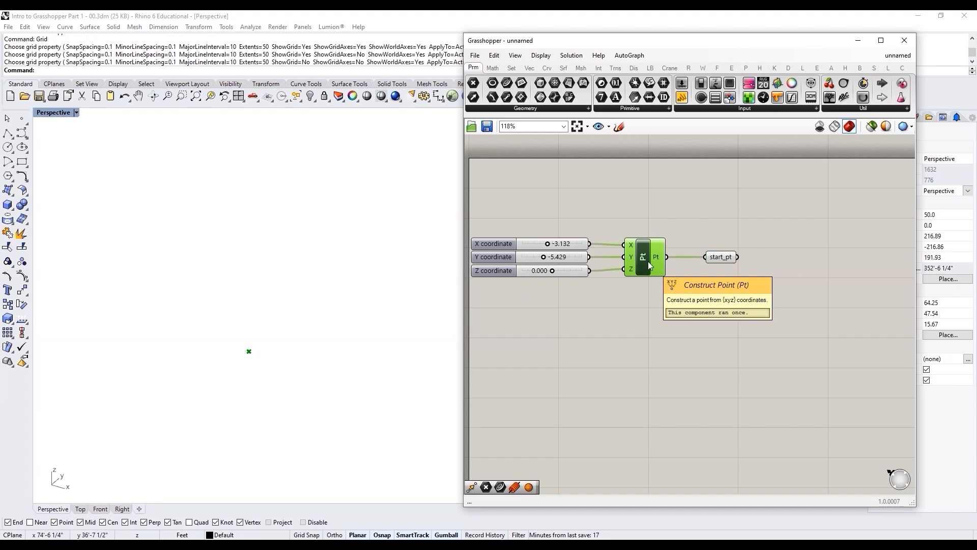
middle_click(649, 265)
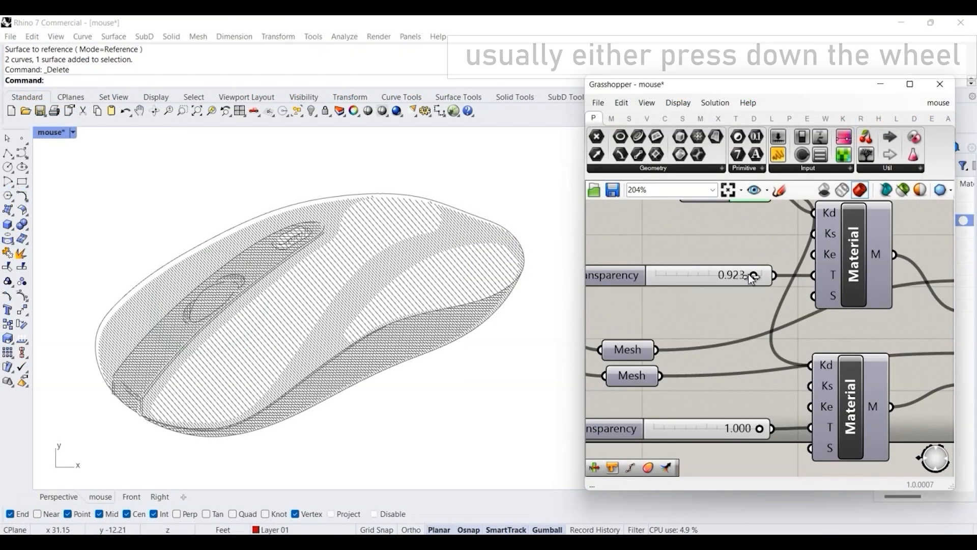
left_click_drag(742, 275, 618, 310)
left_click_drag(759, 427, 579, 443)
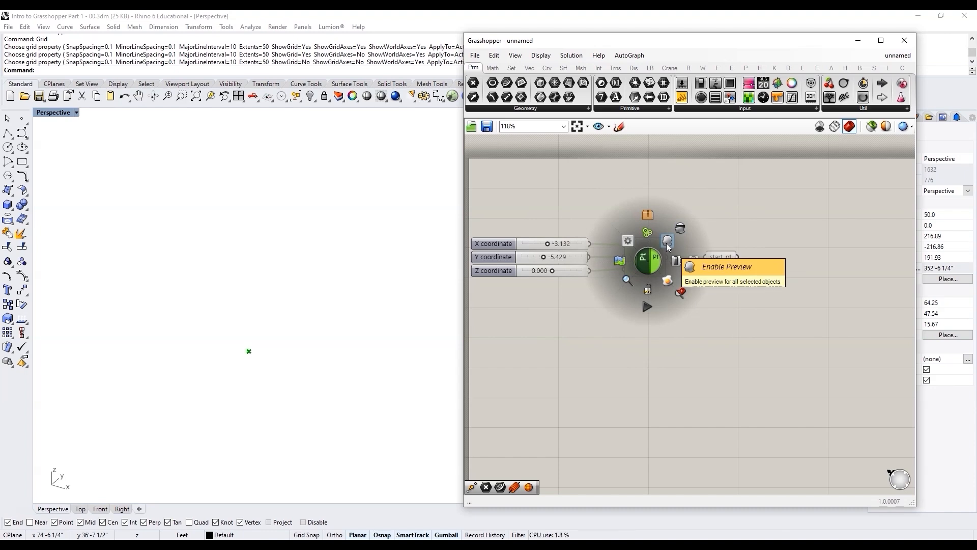
left_click(668, 242)
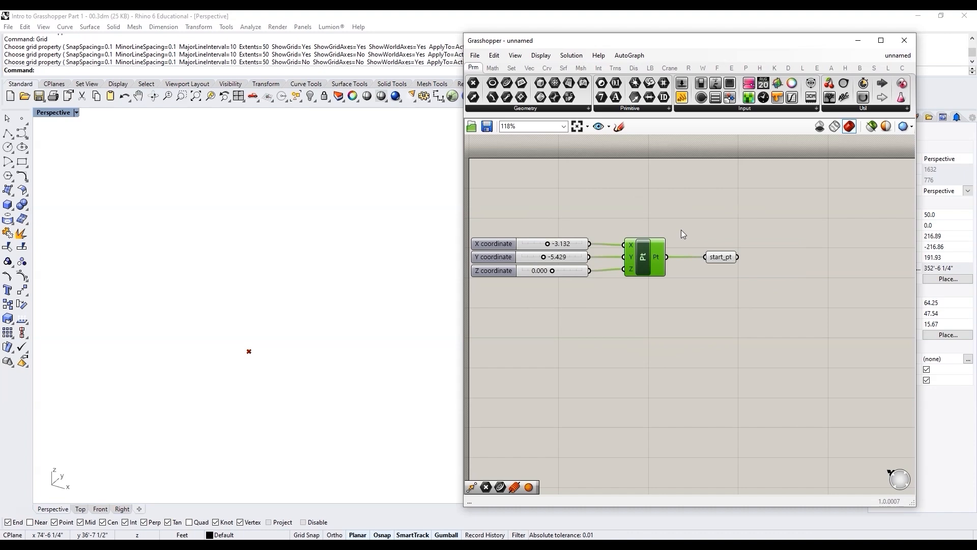
left_click(682, 229)
left_click(645, 248)
left_click(661, 310)
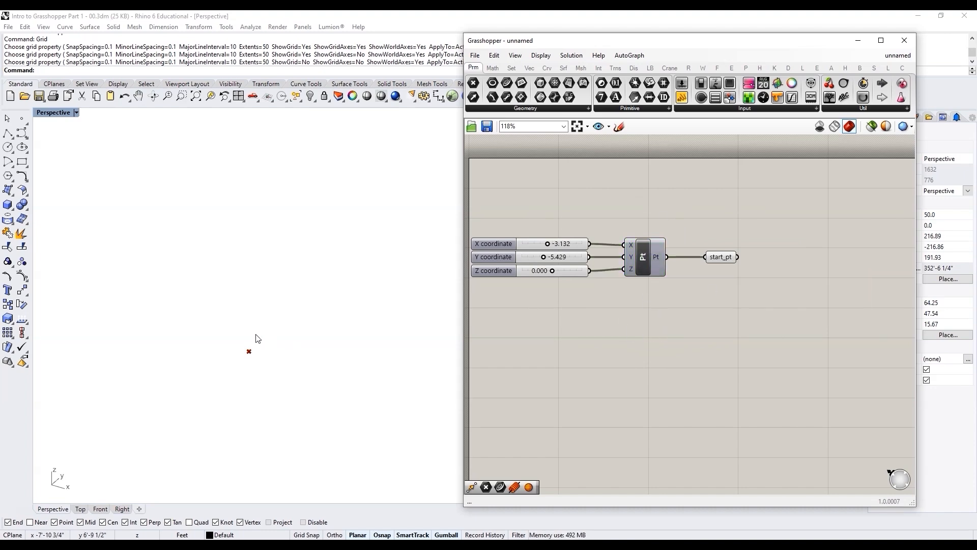
- Turn the start_pt parameter's preview off and back on to see its effect in the viewport
left_click(716, 258)
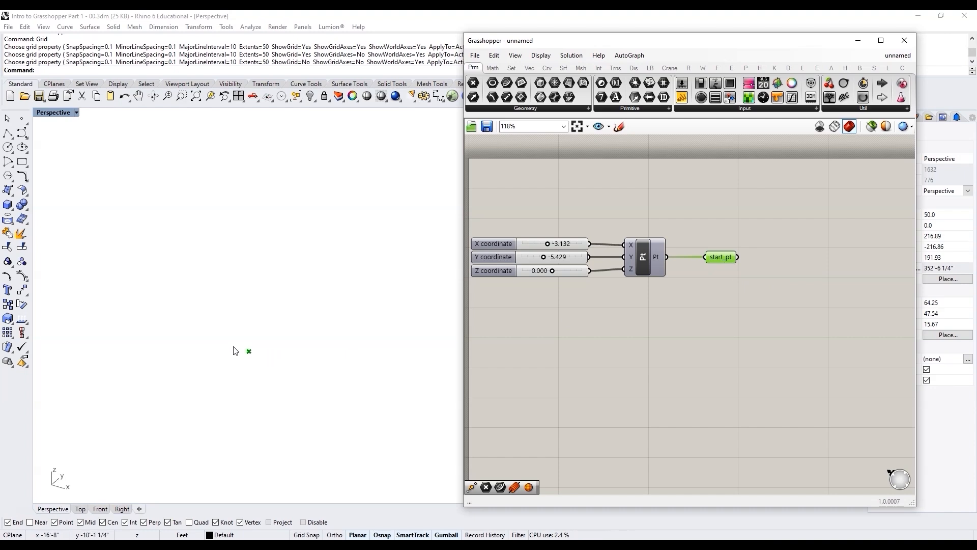
middle_click(721, 261)
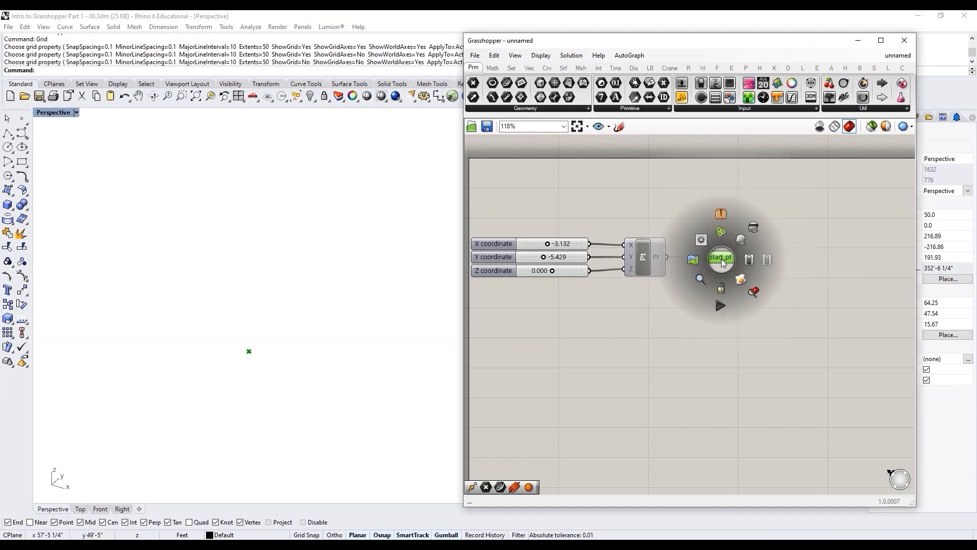
left_click(754, 228)
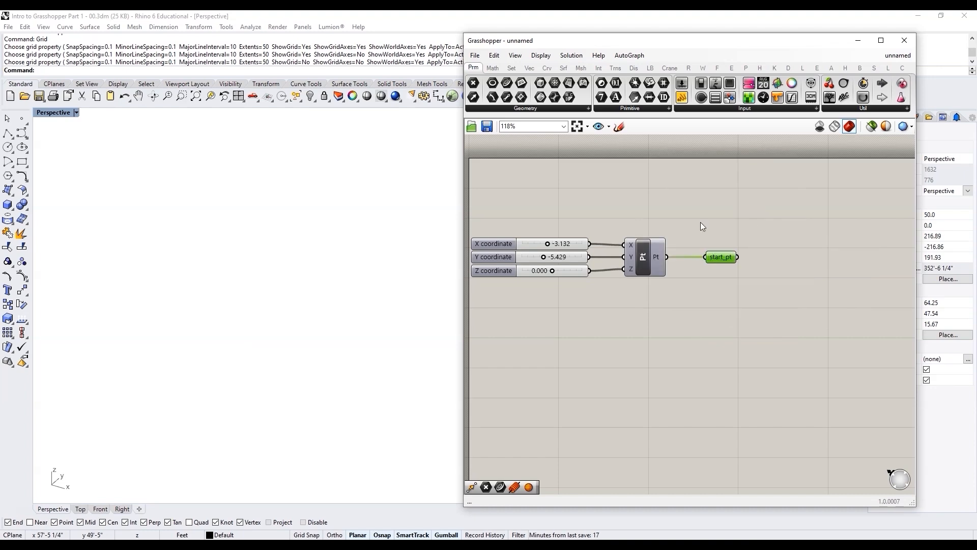
middle_click(713, 262)
left_click(734, 246)
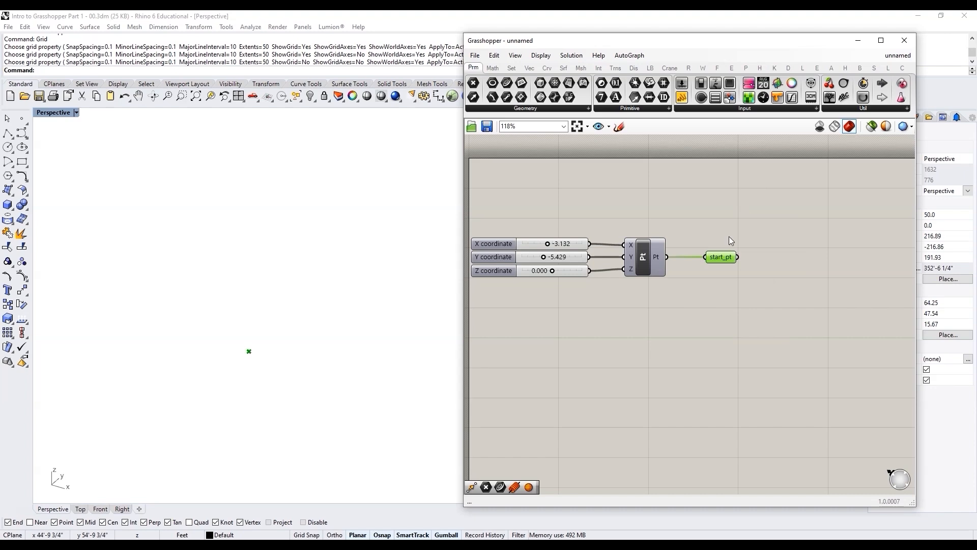
- Add a Move component beside start_pt and connect start_pt to its G (geometry) input
scroll(612, 289, "down", 4)
scroll(725, 282, "up", 4)
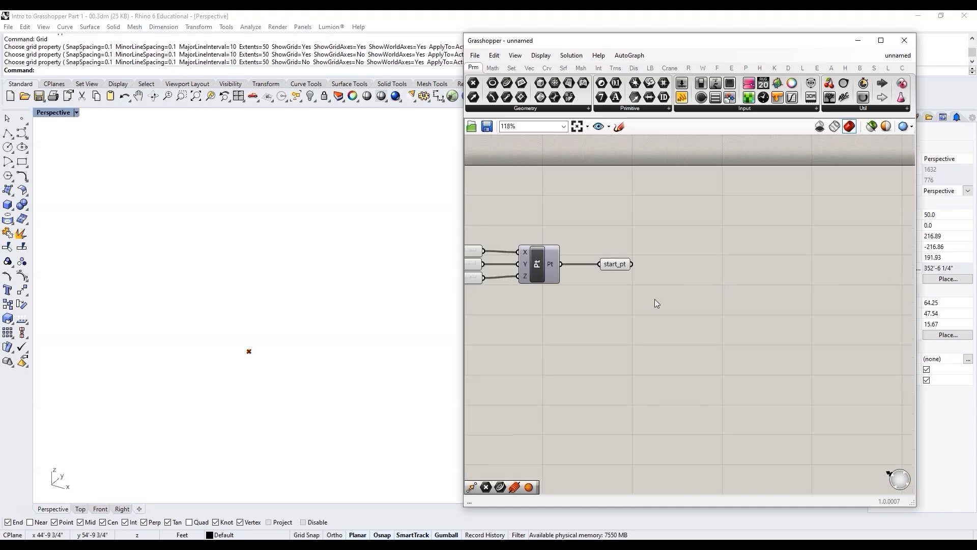
scroll(654, 298, "up", 1)
double_click(674, 298)
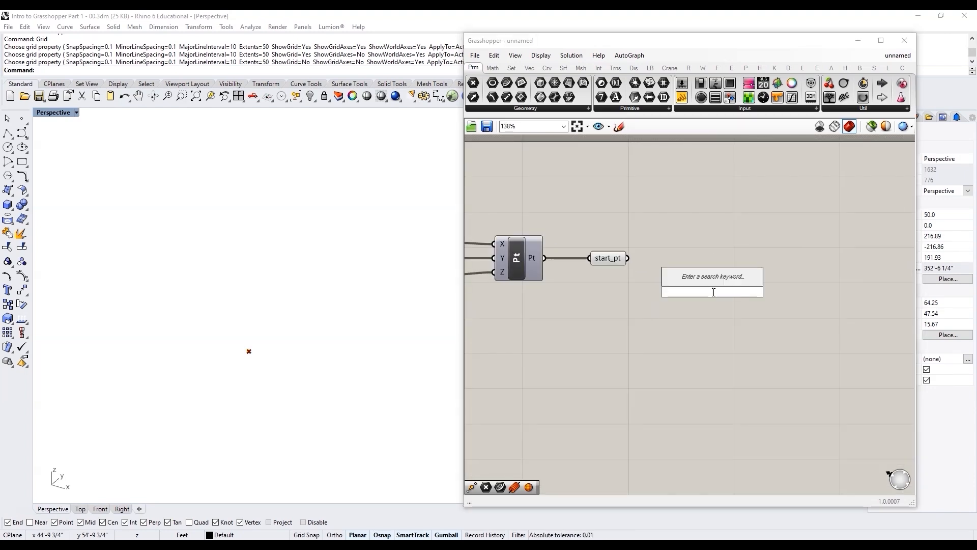
type("move")
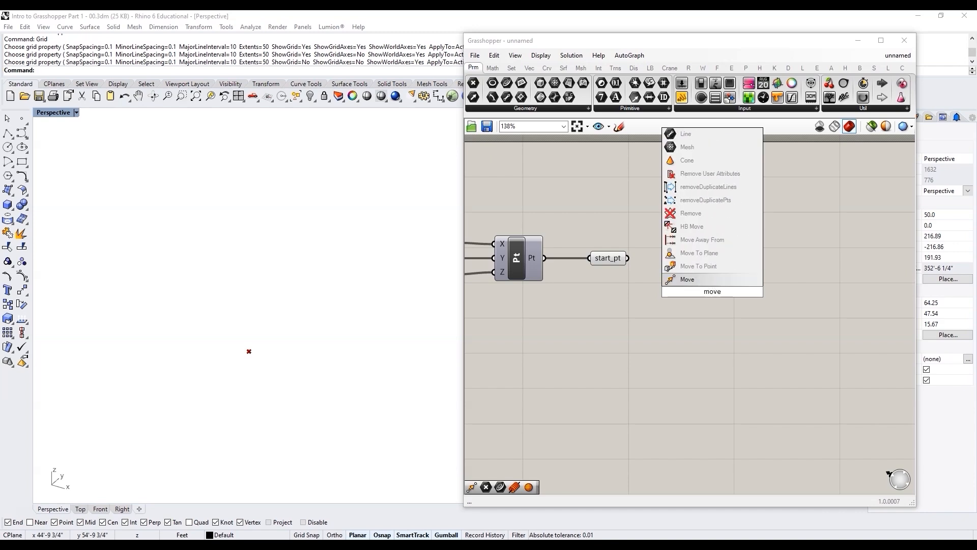
left_click(709, 279)
left_click_drag(628, 258, 681, 287)
mouse_move(695, 288)
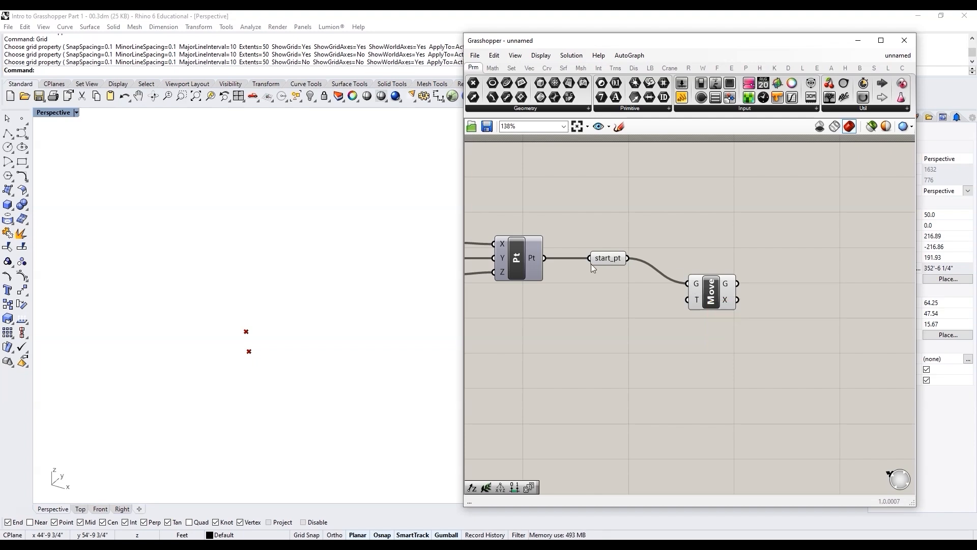
left_click(605, 258)
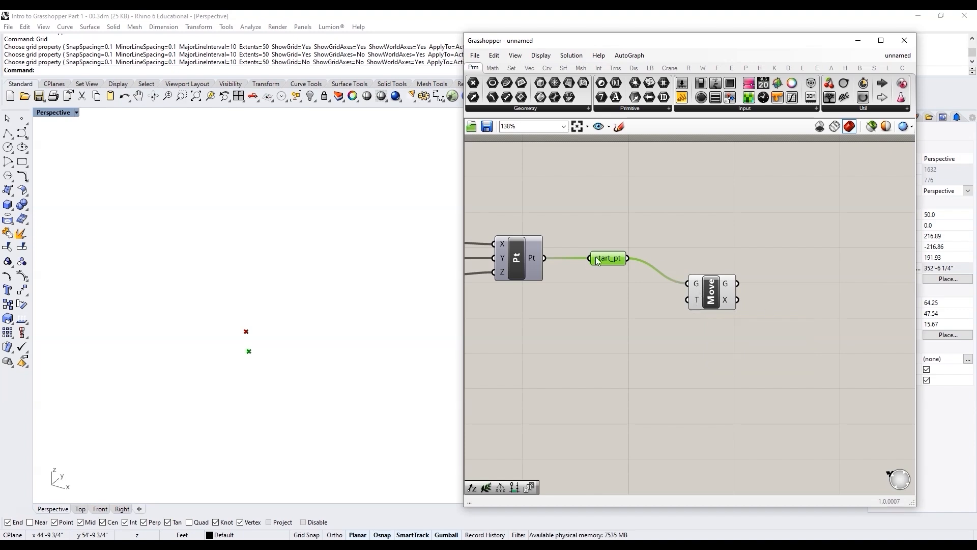
- Add a Vector XYZ component on the canvas below start_pt
double_click(615, 350)
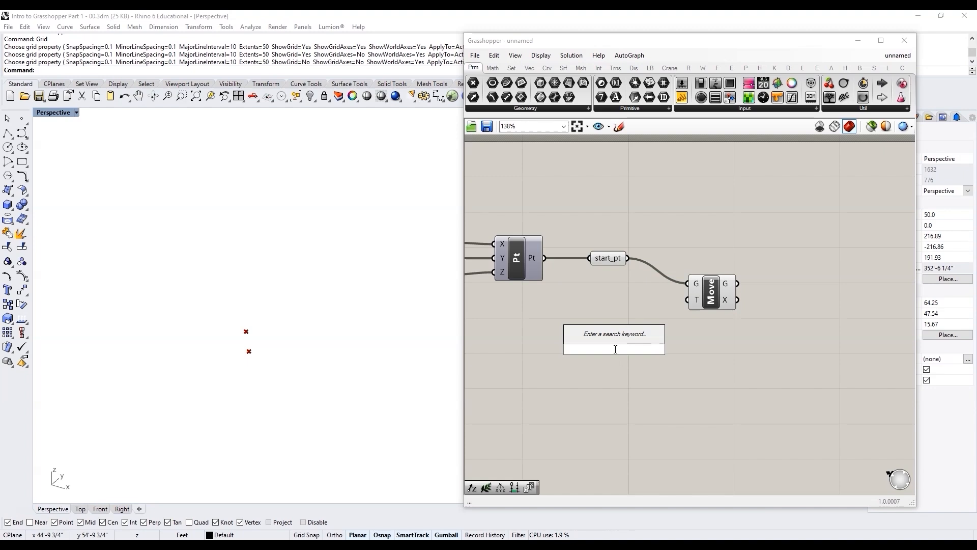
type("vector")
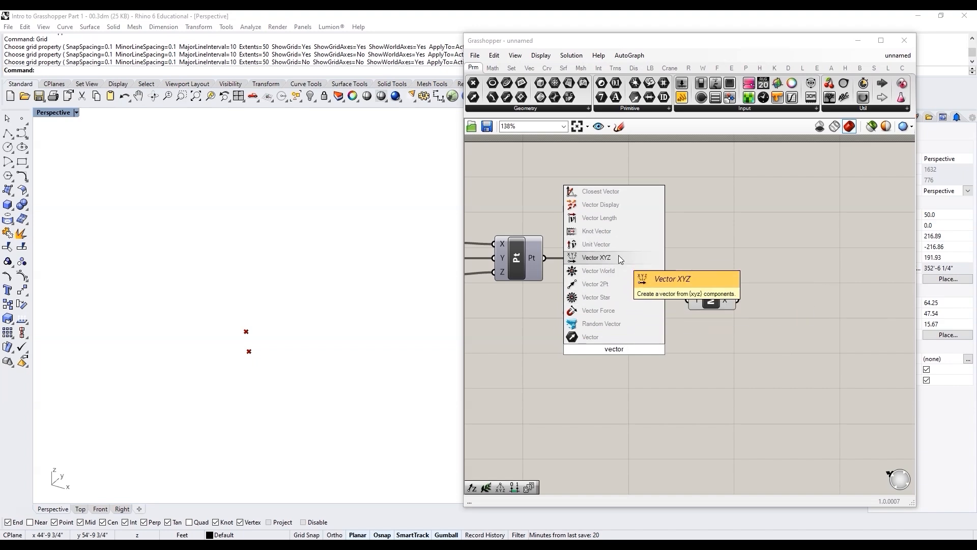
left_click(586, 257)
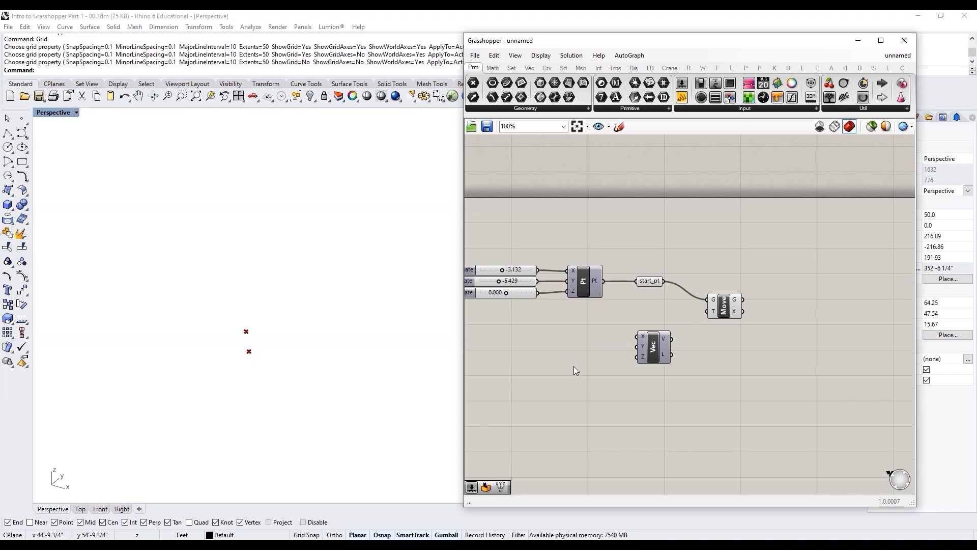
right_click_drag(573, 365, 660, 359)
left_click(673, 348)
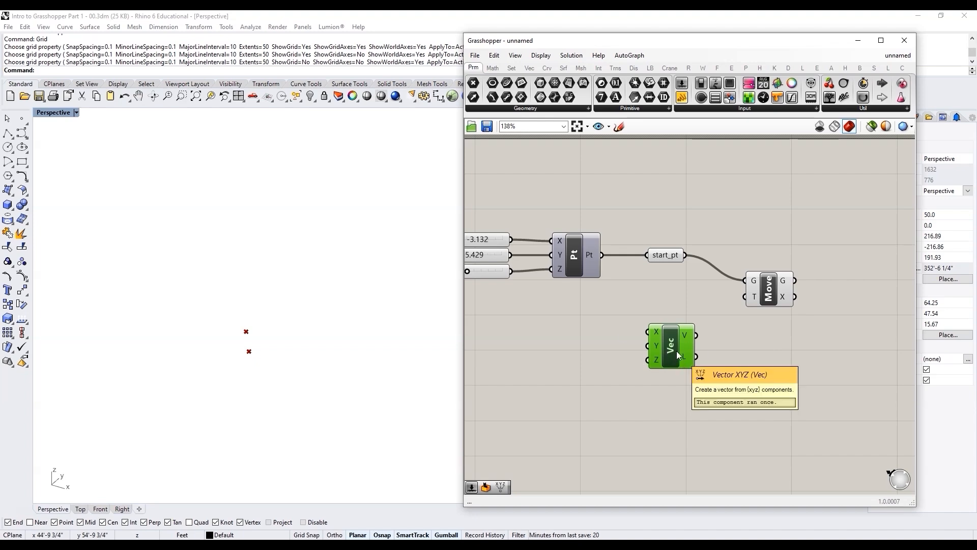
- Duplicate the X and Y coordinate sliders and place the copies on the input side of the Vector XYZ component
scroll(603, 337, "down", 1)
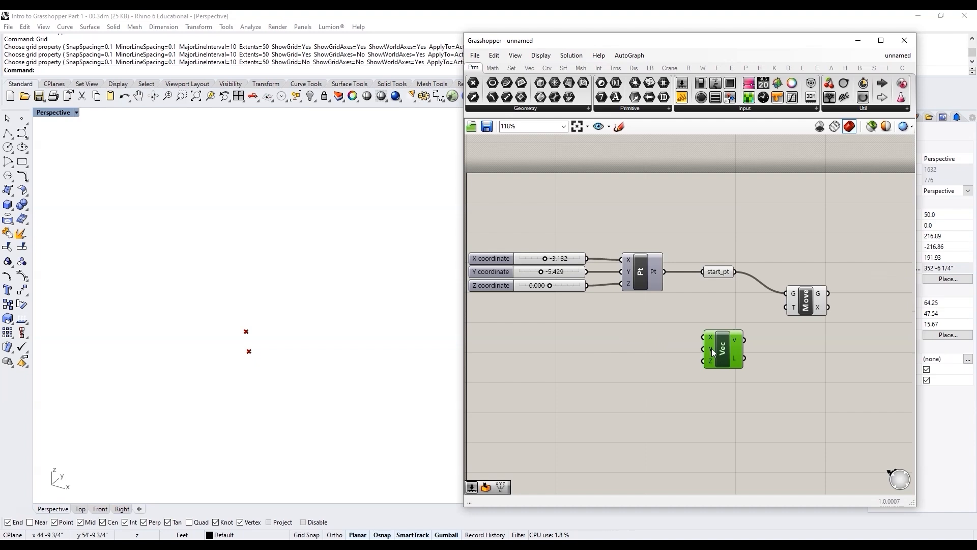
left_click(493, 270)
left_click(492, 260, "shift")
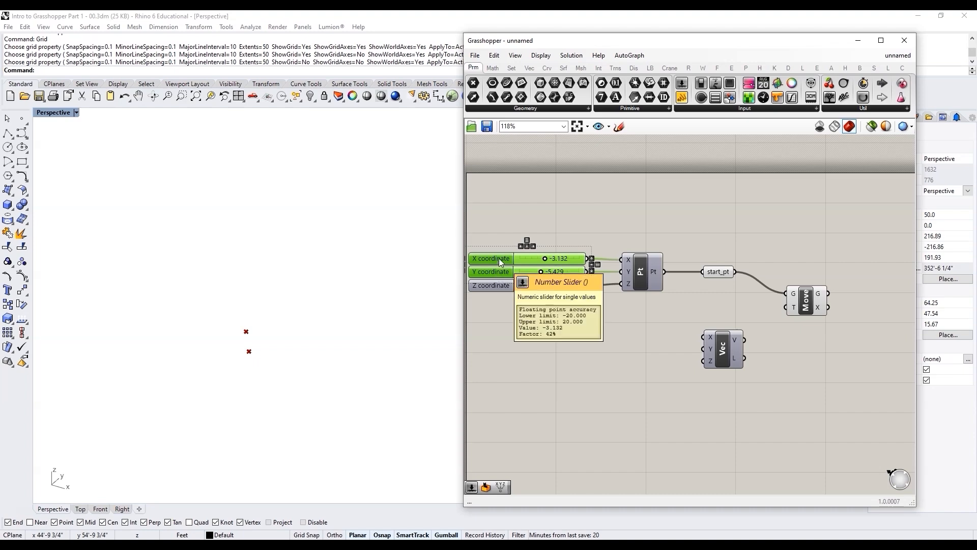
left_click_drag(498, 259, 572, 342, "alt")
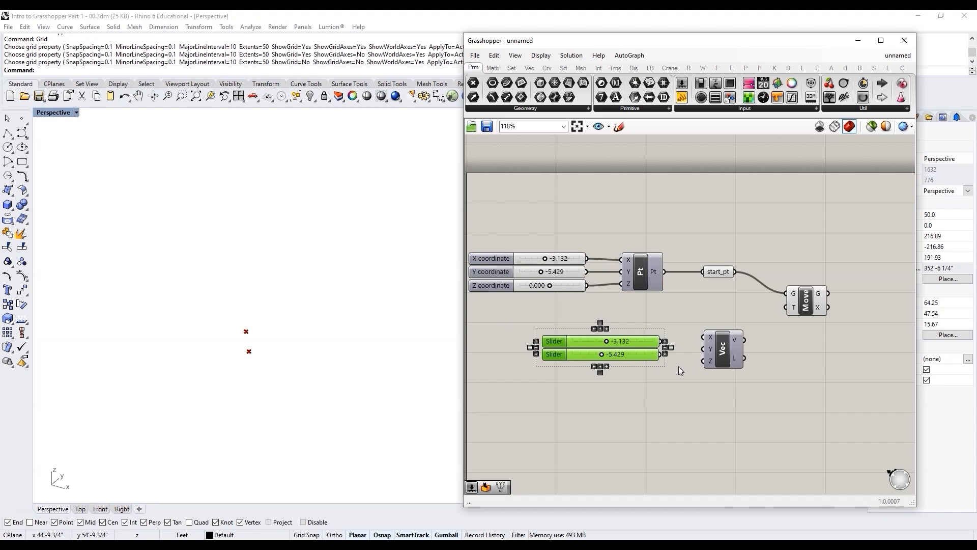
left_click(673, 371)
- Connect the two duplicated sliders to the X and Y inputs of Vector XYZ
scroll(673, 372, "up", 3)
left_click_drag(656, 329, 711, 326)
left_click_drag(655, 347, 712, 341)
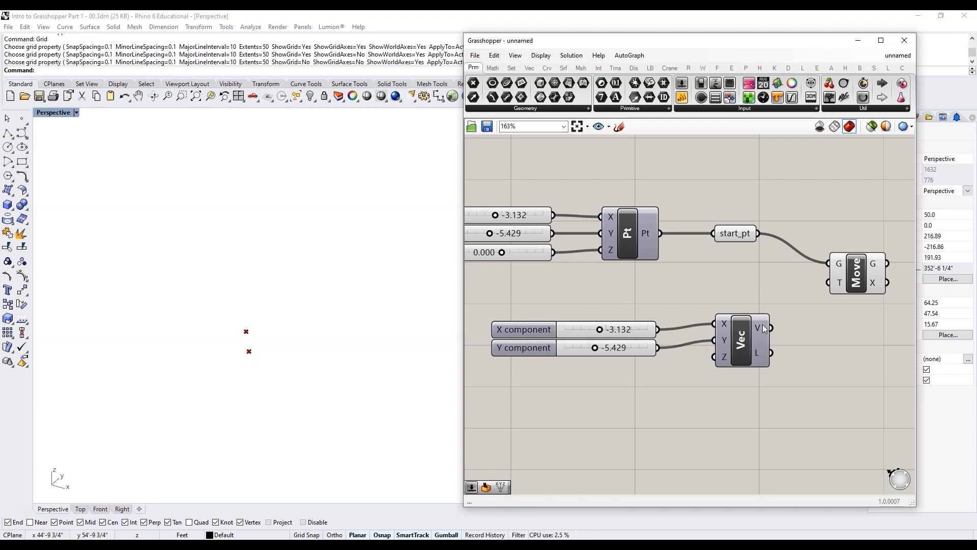
mouse_move(764, 329)
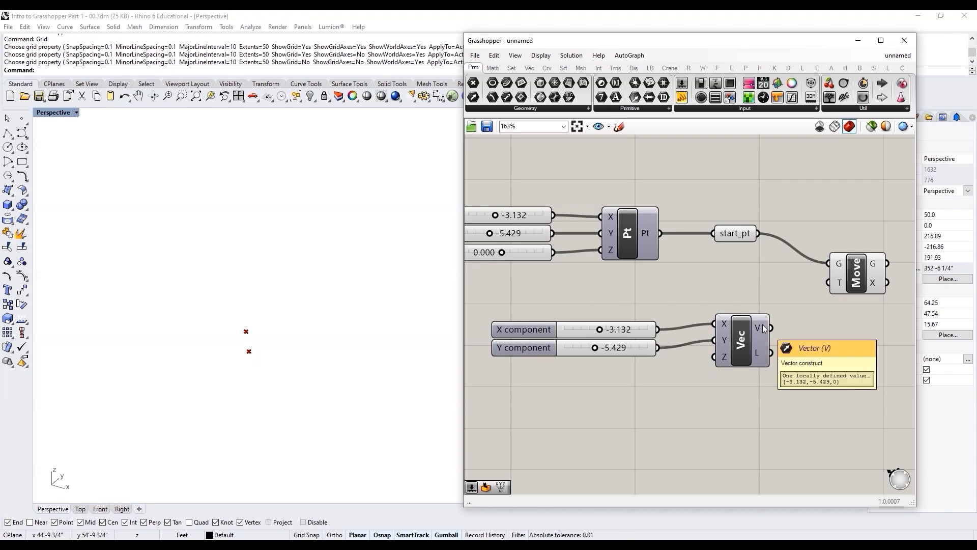
left_click(741, 343)
- Move the Vector XYZ component and its two sliders lower on the canvas to make room
scroll(595, 355, "down", 3)
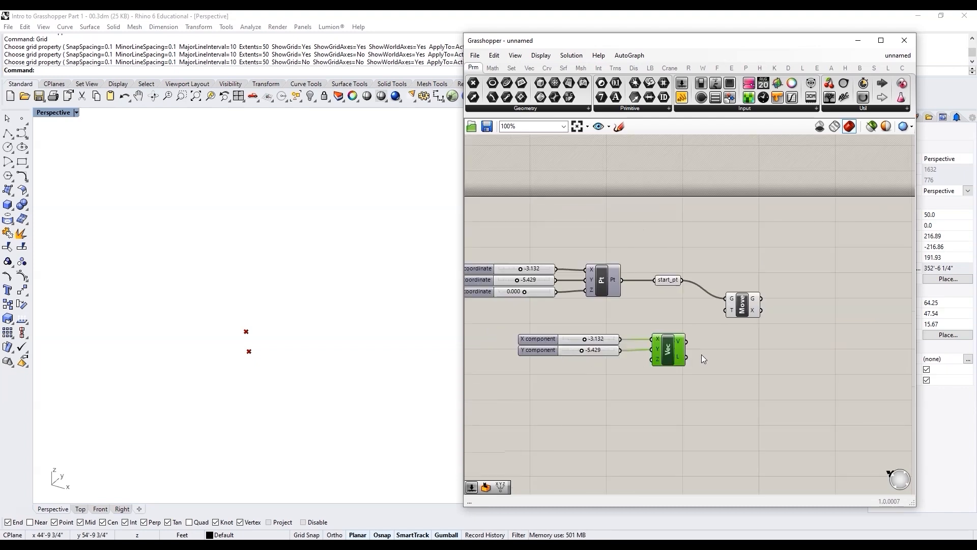
scroll(702, 355, "up", 2)
left_click_drag(672, 382, 550, 331)
left_click_drag(655, 348, 617, 387)
- Add a Vector Display component and connect the V output of Vector XYZ to its V input
double_click(721, 367)
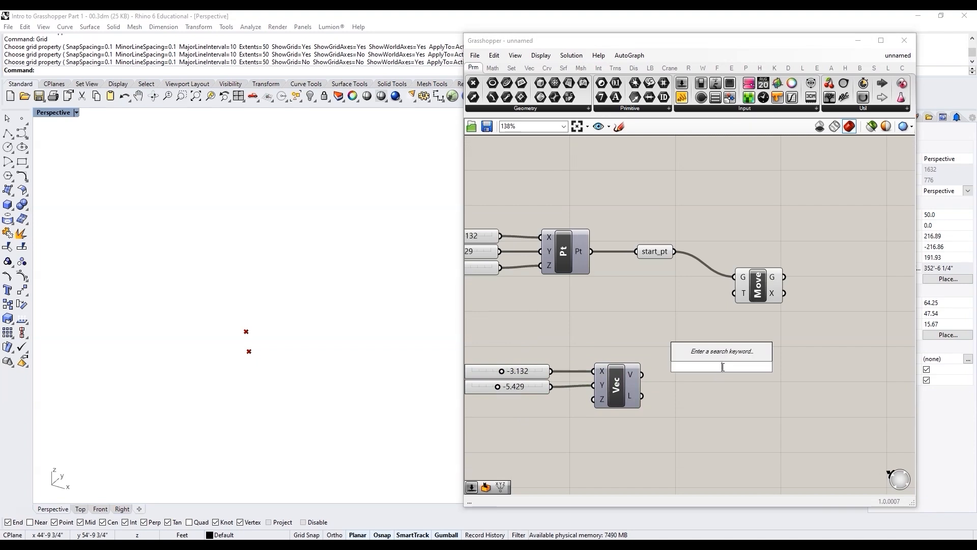
type("vector dis")
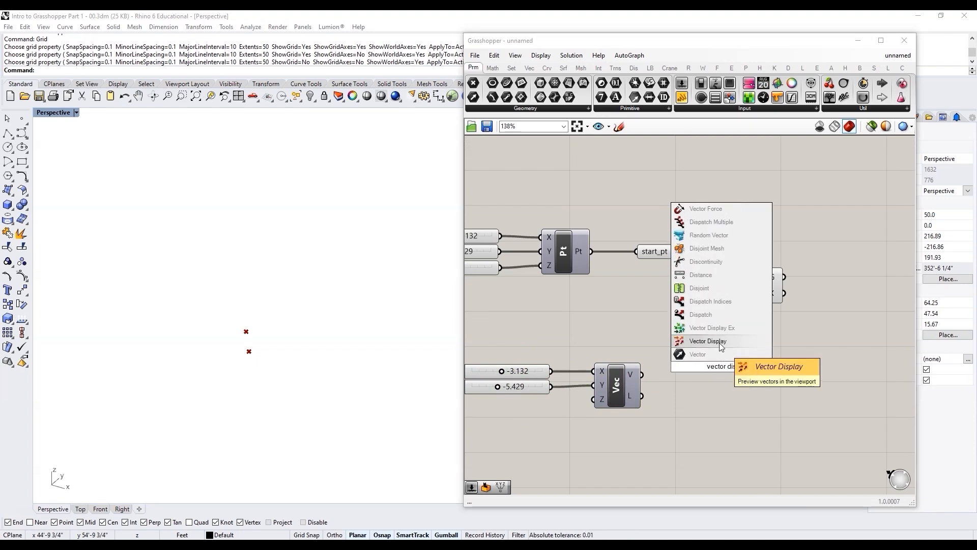
left_click(715, 341)
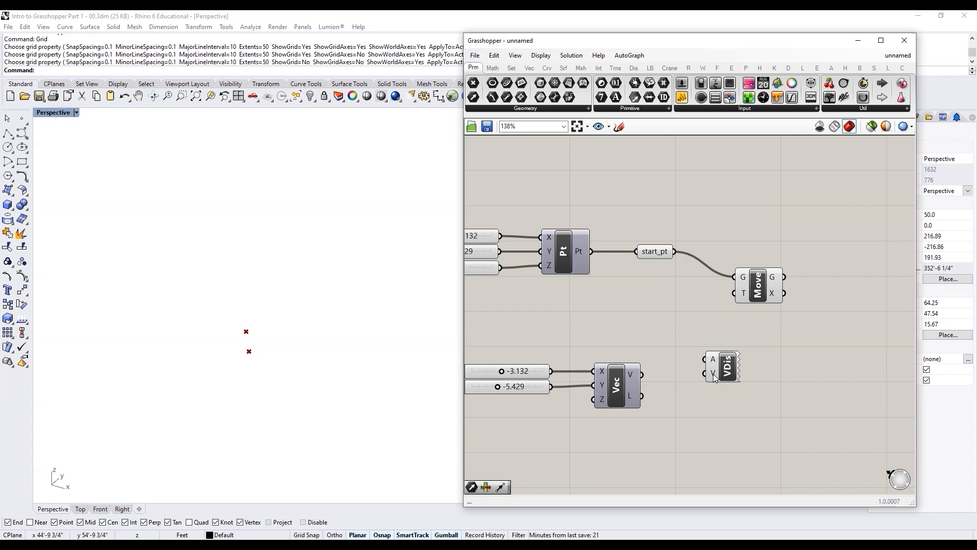
left_click_drag(680, 374, 710, 374)
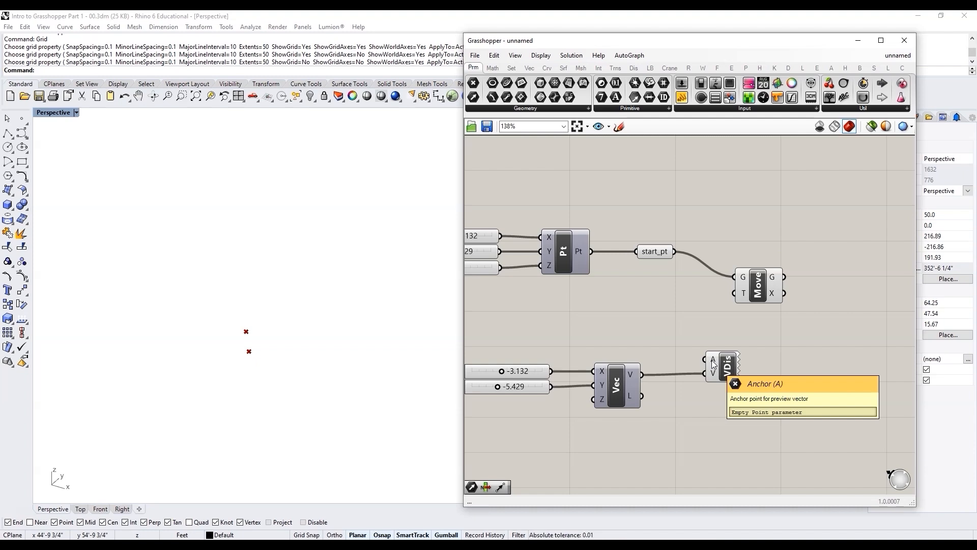
- Connect start_pt to the A (anchor) input of Vector Display and zoom in on the displayed vector
scroll(745, 334, "down", 2)
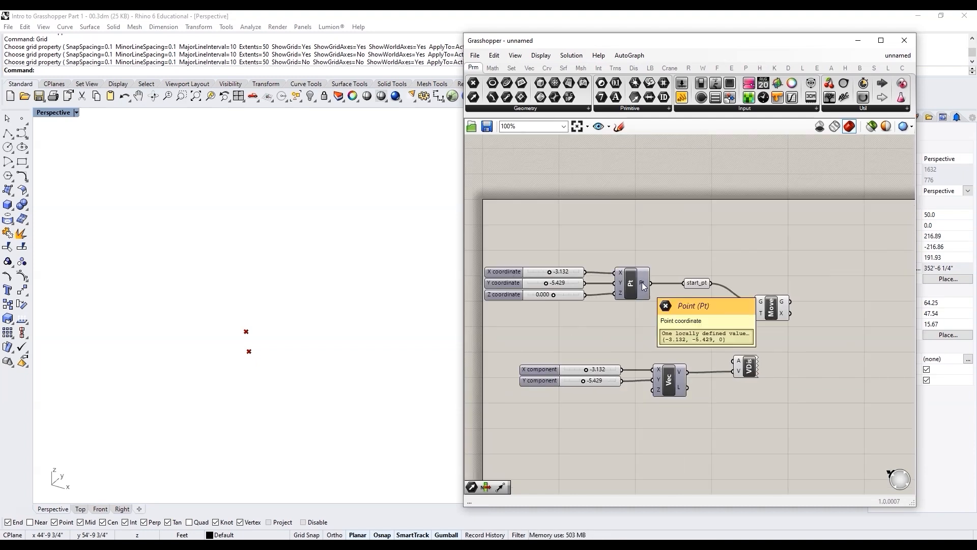
left_click(697, 283)
scroll(750, 322, "up", 2)
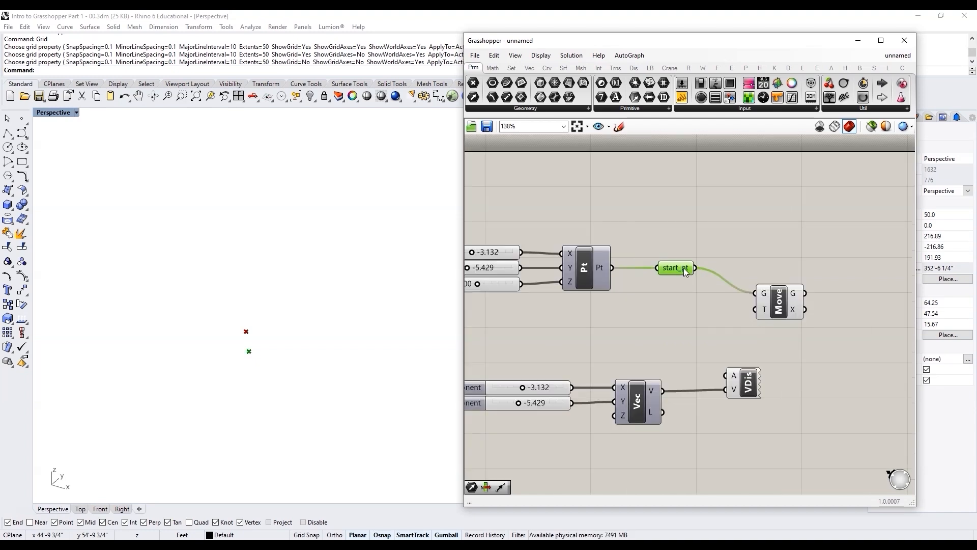
left_click_drag(696, 268, 725, 375)
scroll(259, 366, "up", 3)
scroll(483, 388, "up", 3)
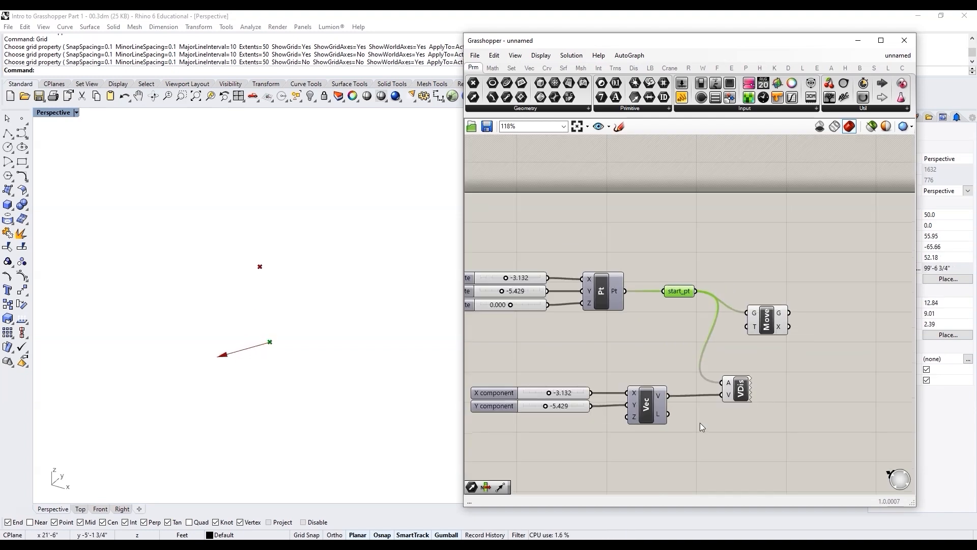
- Switch Rhino to the Top view and use the Grid command to hide the grid while showing the grid axes
left_click(80, 509)
scroll(266, 363, "down", 2)
type("Grid")
key("Return")
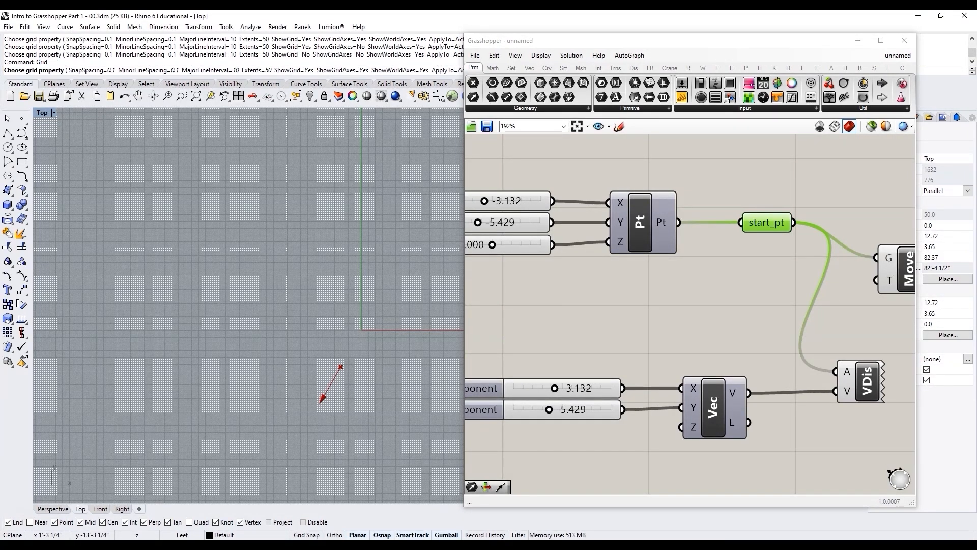
type("h")
key("Return")
type("o")
key("Return")
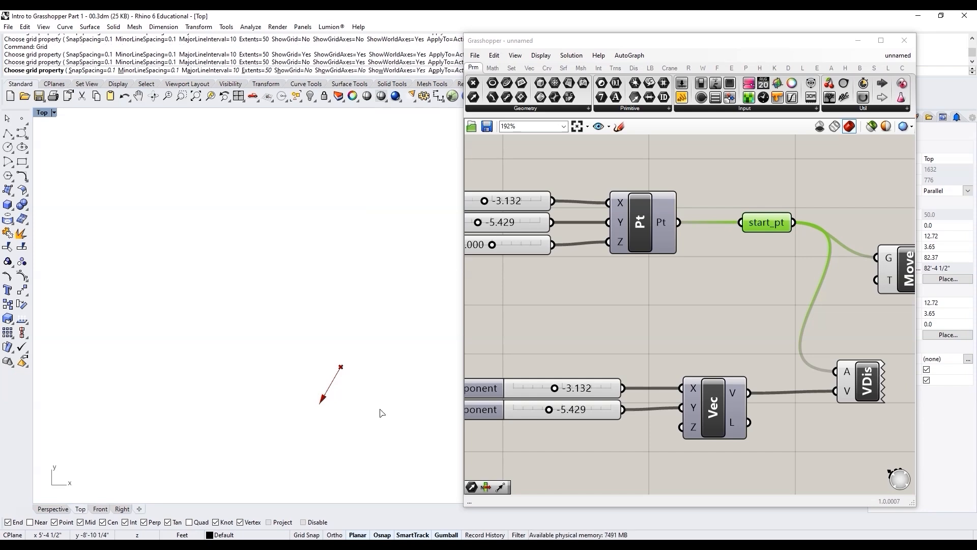
scroll(360, 380, "up", 4)
type("o")
key("Return")
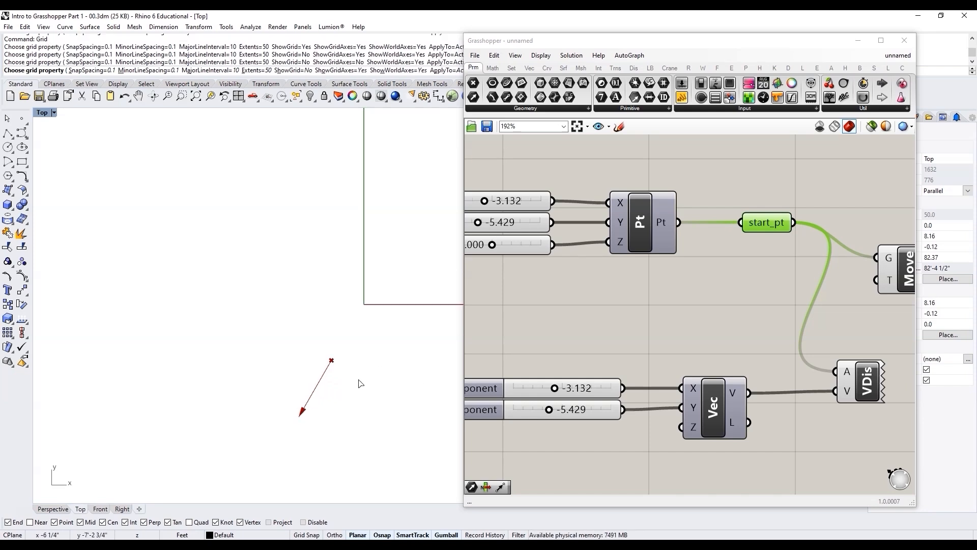
scroll(279, 368, "down", 3)
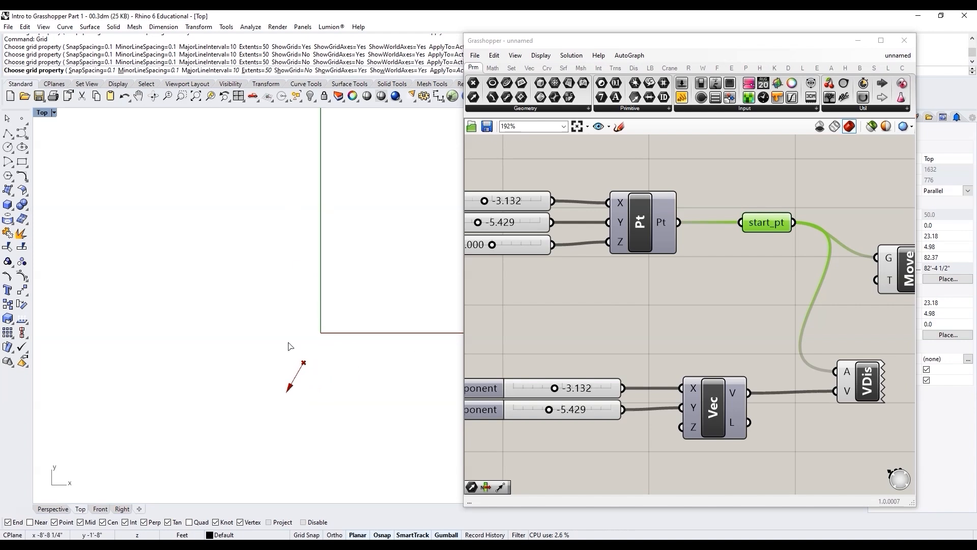
- End the Grid command, and set the vector's X component slider to 7.517 and its Y component slider to 8.143
scroll(316, 339, "down", 2)
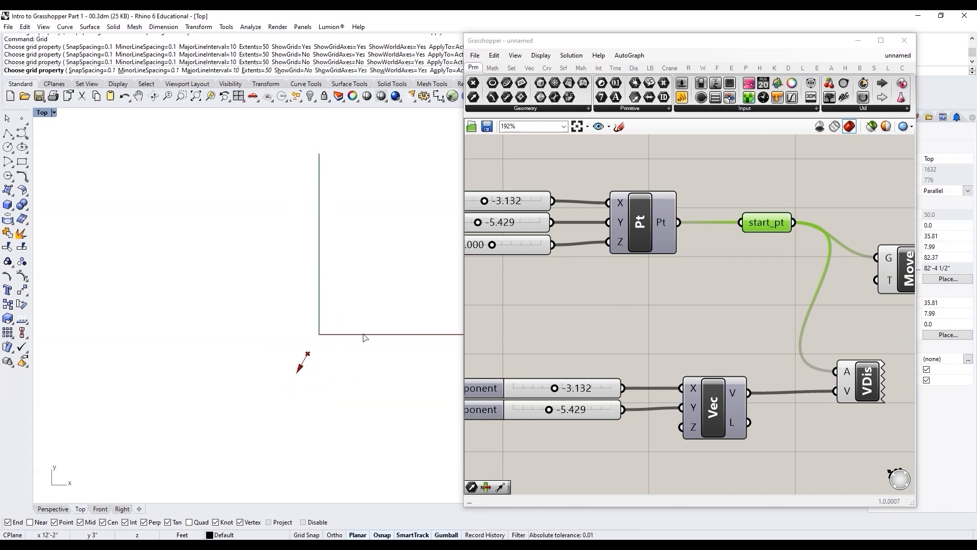
key("Return")
scroll(331, 371, "up", 5)
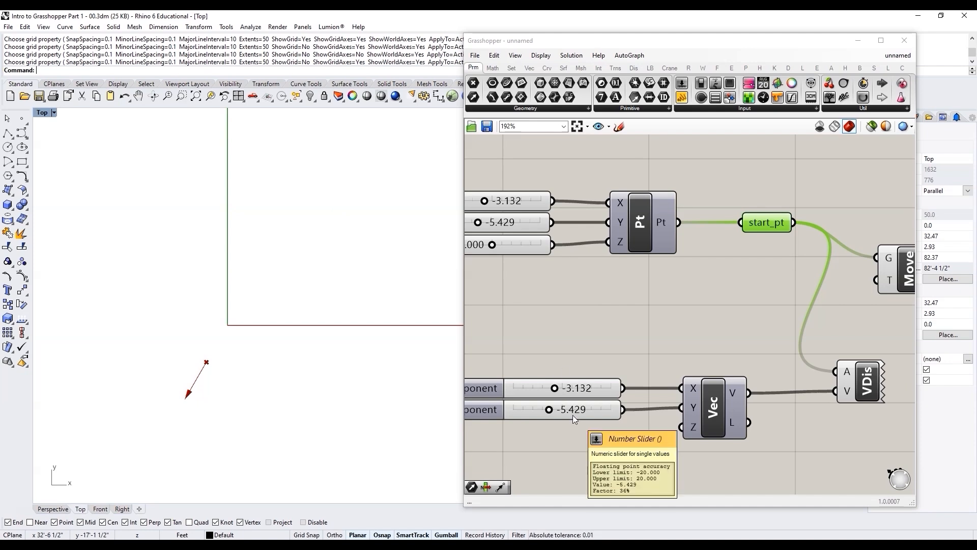
scroll(161, 396, "up", 3)
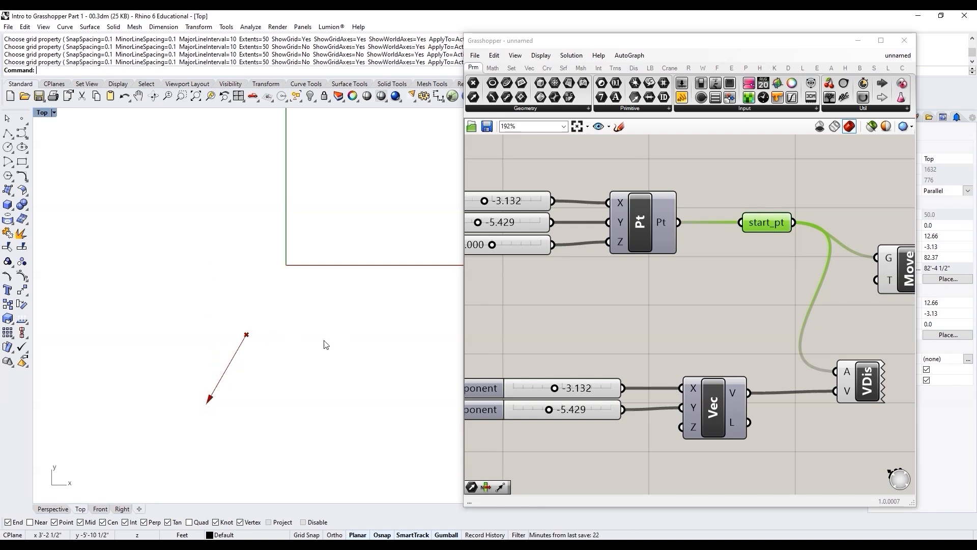
mouse_move(554, 387)
left_mouse_down()
mouse_move(586, 389)
mouse_move(548, 391)
left_mouse_up()
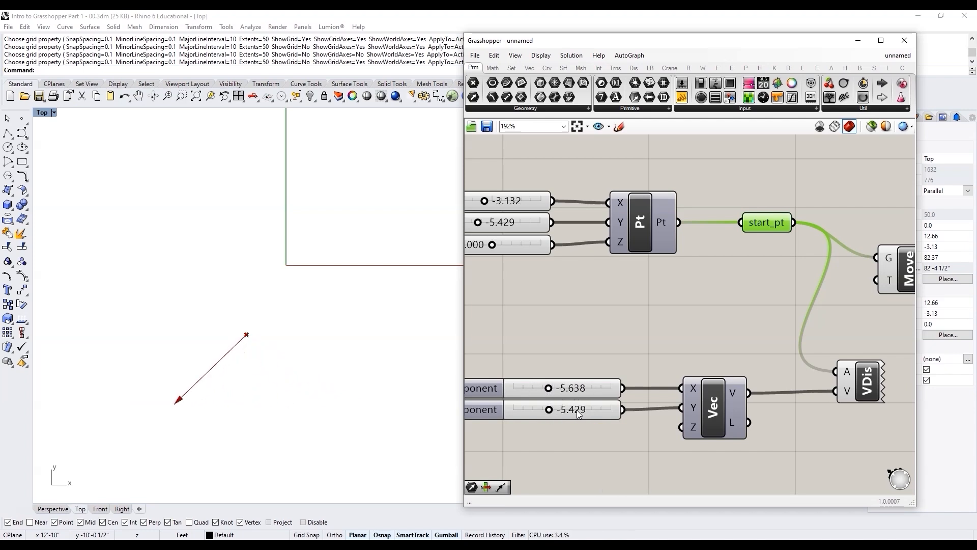
left_click_drag(548, 414, 580, 389)
- Connect the V output of Vector XYZ to the T input of Move and set the Y component slider to 12.543
scroll(603, 346, "down", 3)
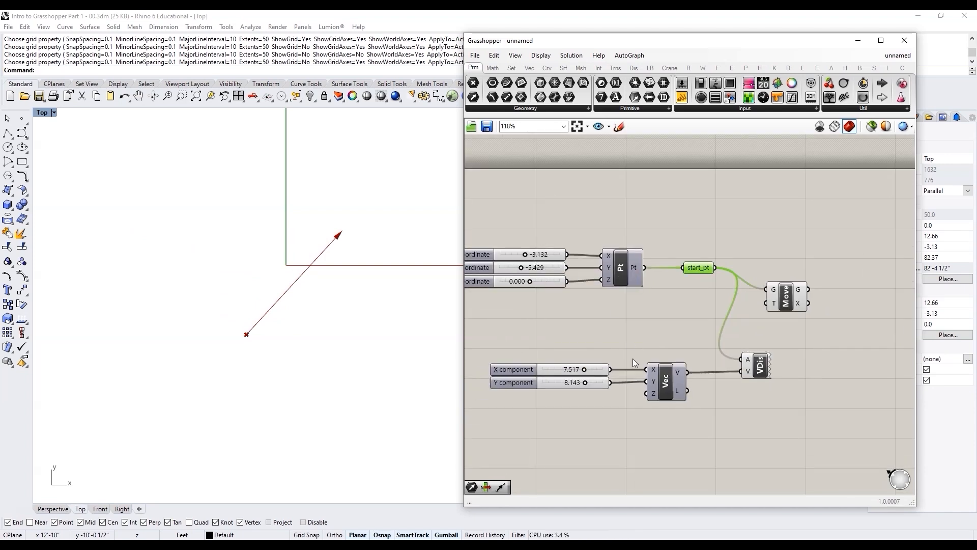
scroll(633, 358, "down", 1)
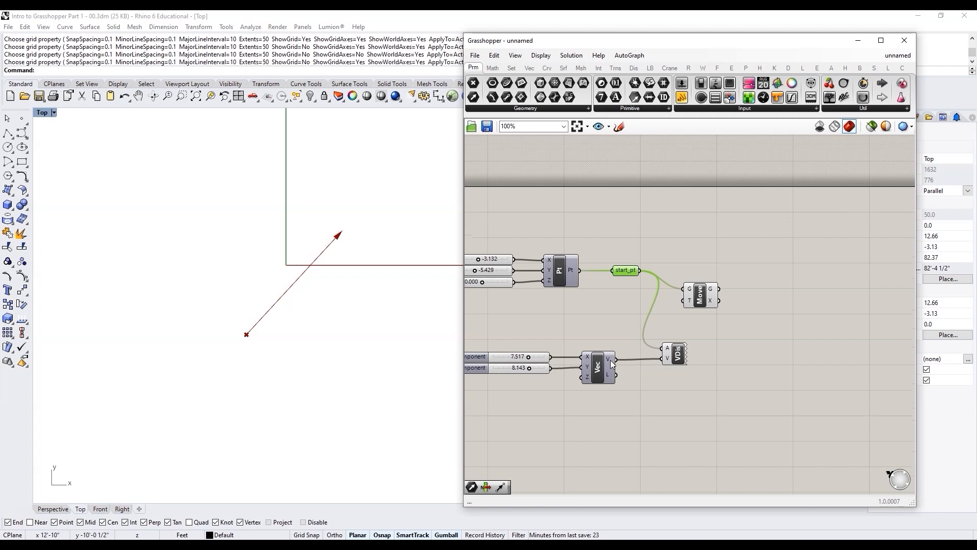
left_click_drag(615, 359, 678, 305)
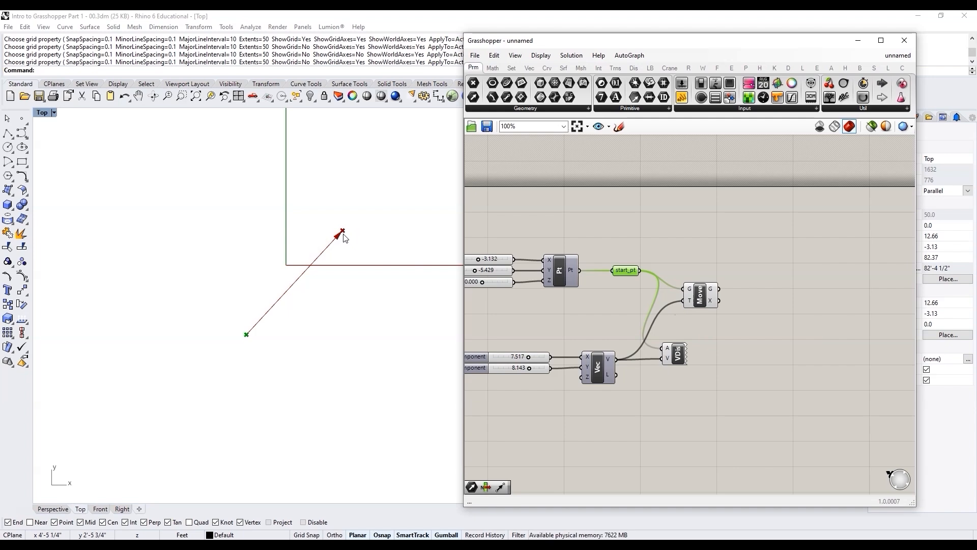
mouse_move(529, 368)
left_mouse_down()
mouse_move(511, 369)
mouse_move(535, 367)
left_mouse_up()
scroll(642, 413, "up", 4)
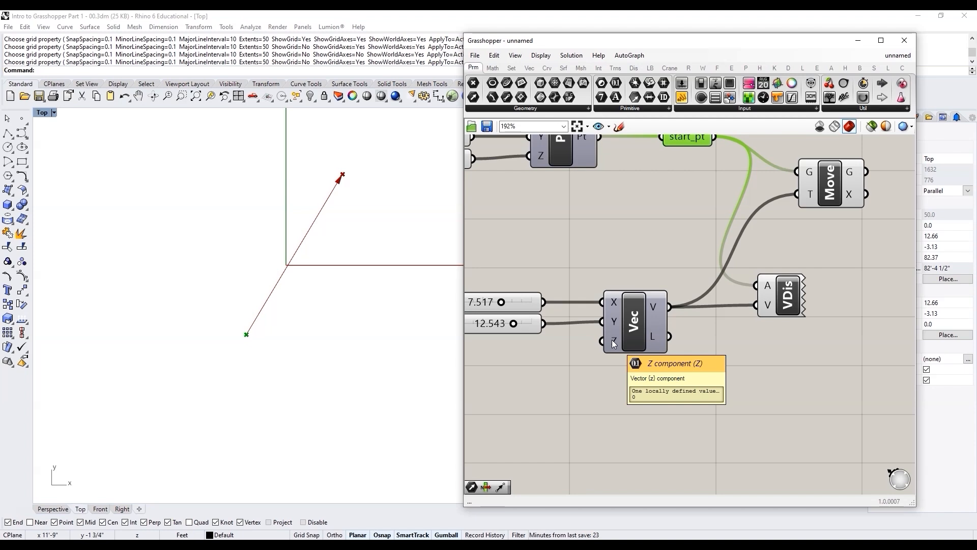
- Switch Rhino to the Perspective view and turn off the preview of the Vector Display component
left_click(59, 508)
scroll(320, 338, "up", 2)
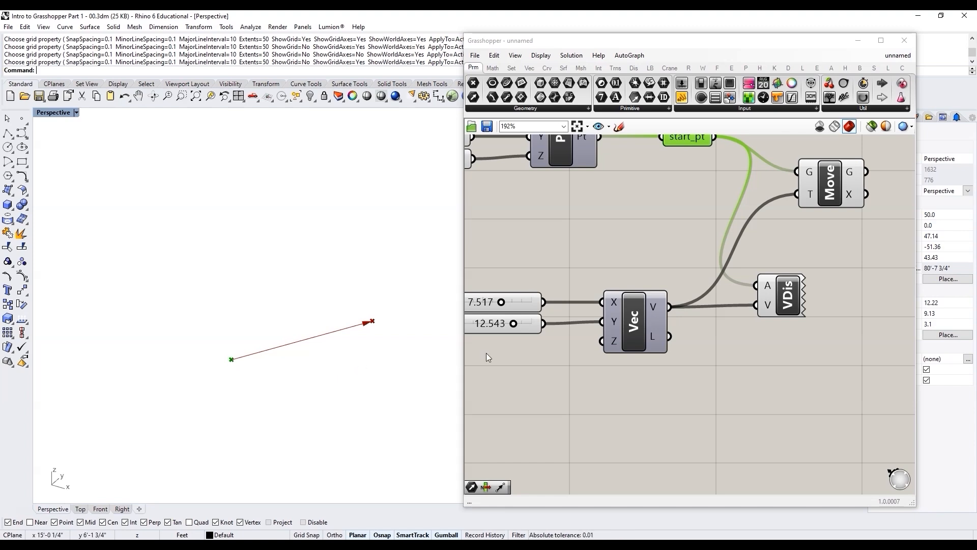
scroll(605, 381, "down", 2)
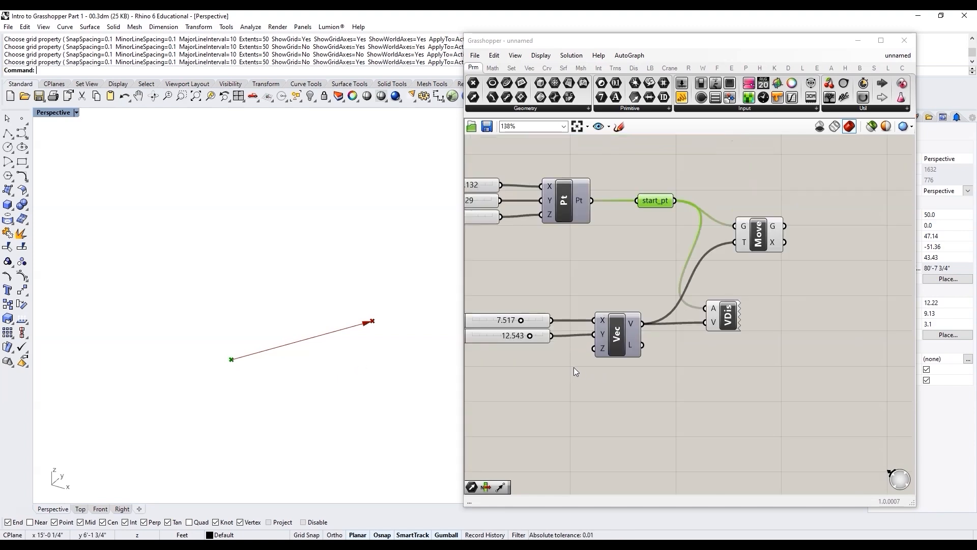
left_click(730, 319)
middle_click(731, 319)
left_click(761, 288)
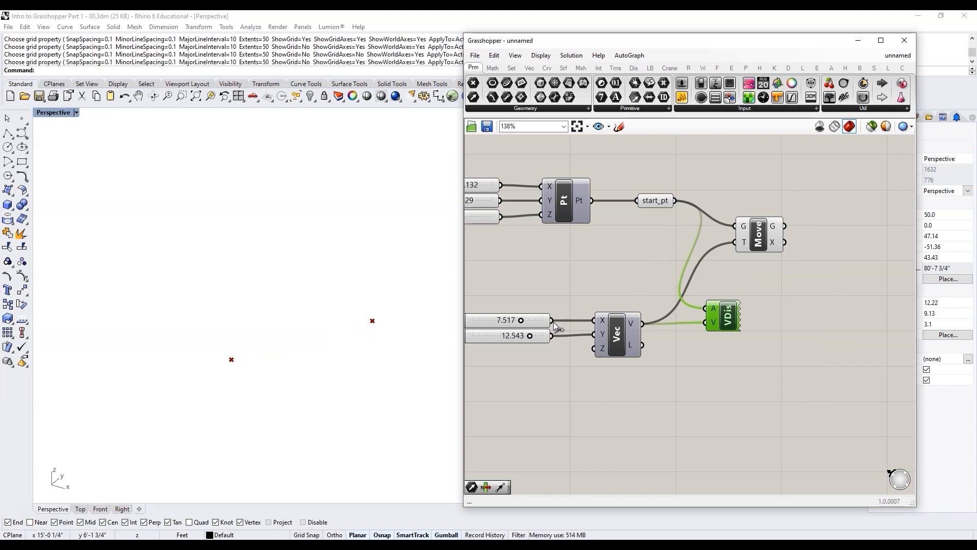
- Add a Line component, connecting start_pt to its A input and the G output of Move to its B input
right_click_drag(821, 168, 715, 228)
left_click(663, 302)
left_click(556, 261)
left_click(658, 296)
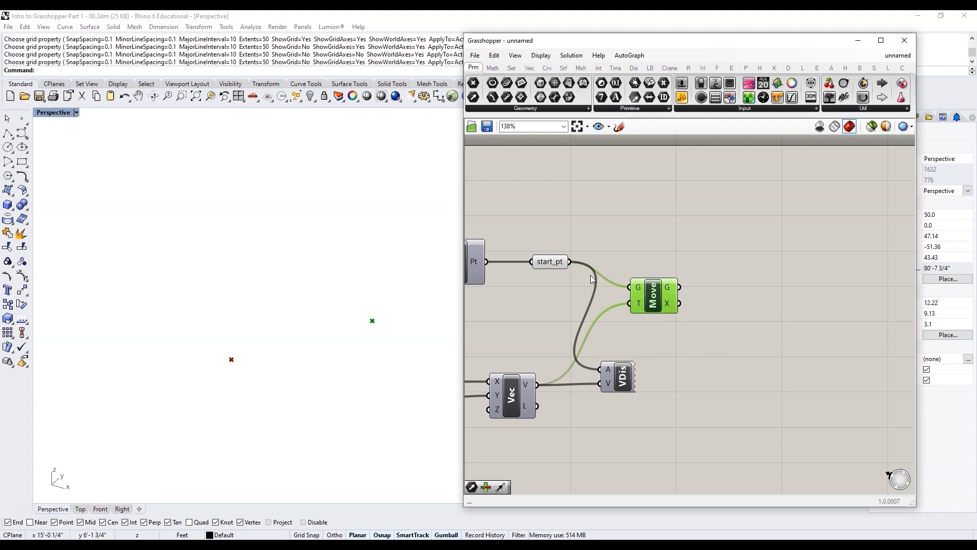
double_click(767, 264)
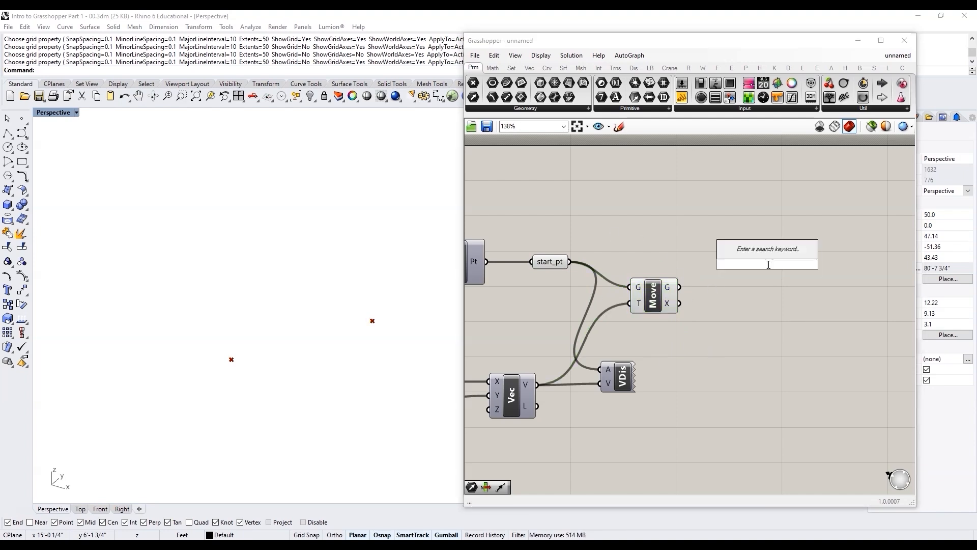
type("line")
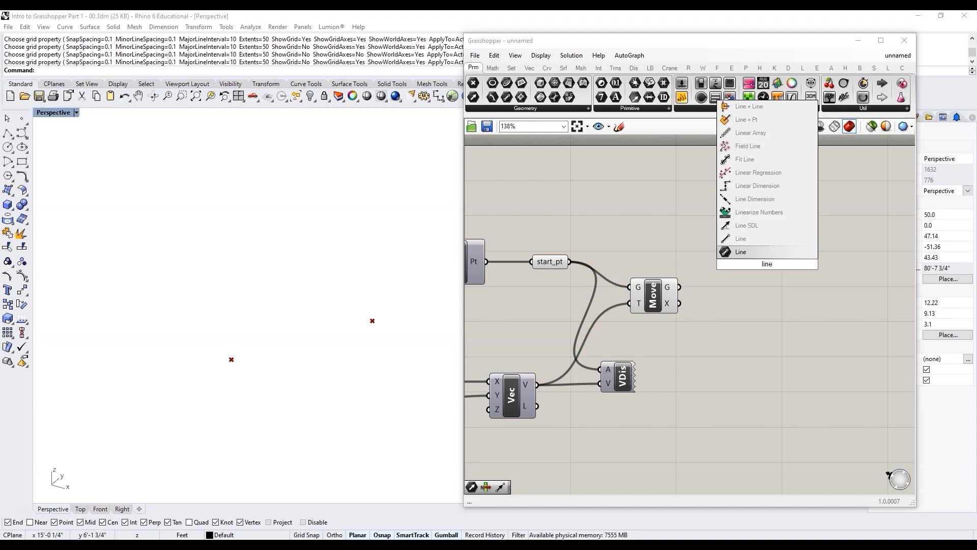
left_click(749, 240)
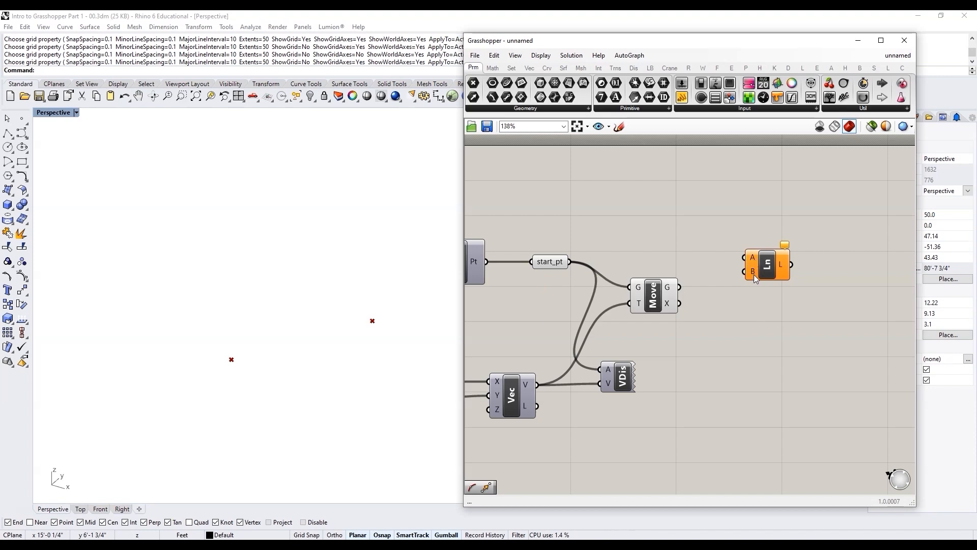
left_click_drag(569, 261, 745, 258)
left_click_drag(683, 289, 746, 274)
- Change the line's end point by setting the X component slider to -1.731 and the Y component slider to 8.208
left_click(654, 300)
left_click(767, 264)
scroll(793, 313, "down", 3)
scroll(568, 354, "up", 3)
left_click_drag(567, 372, 549, 363)
scroll(560, 318, "down", 3)
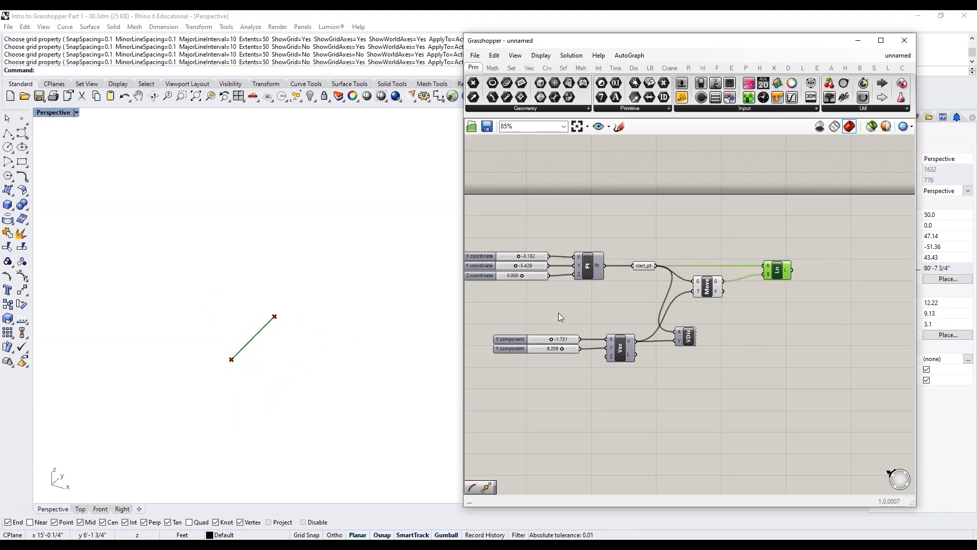
- Add a second Move component beyond the Line component and connect the line's L output to its G input
scroll(763, 303, "down", 1)
scroll(759, 294, "up", 1)
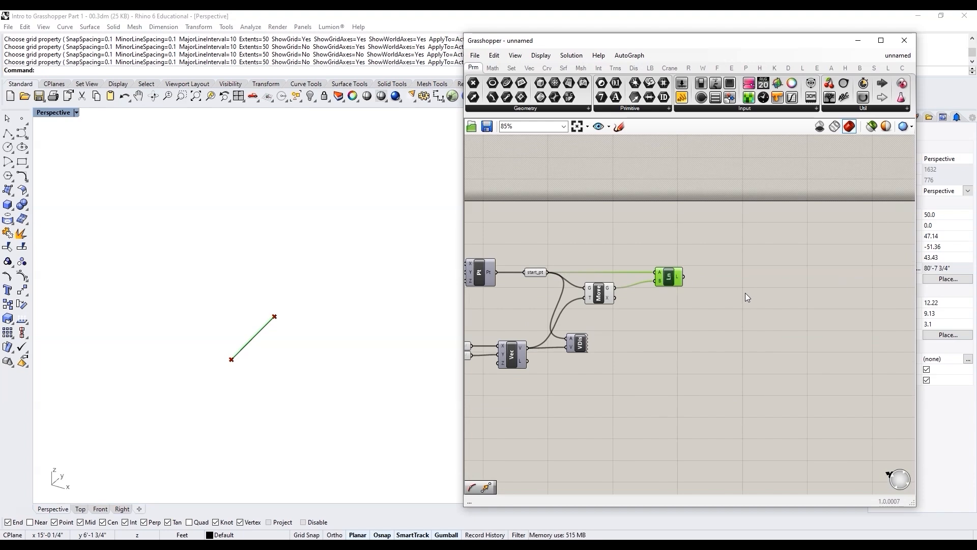
scroll(598, 293, "up", 3)
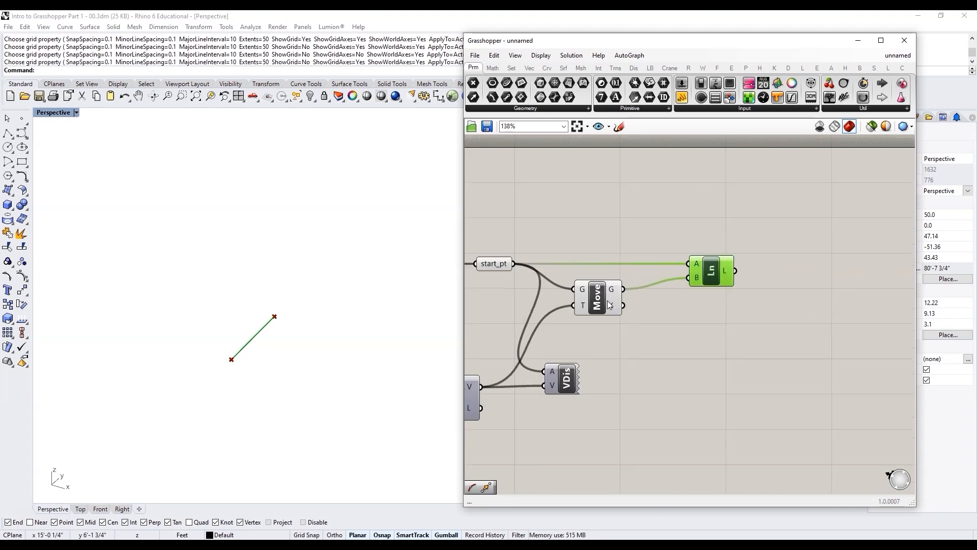
left_click(607, 309)
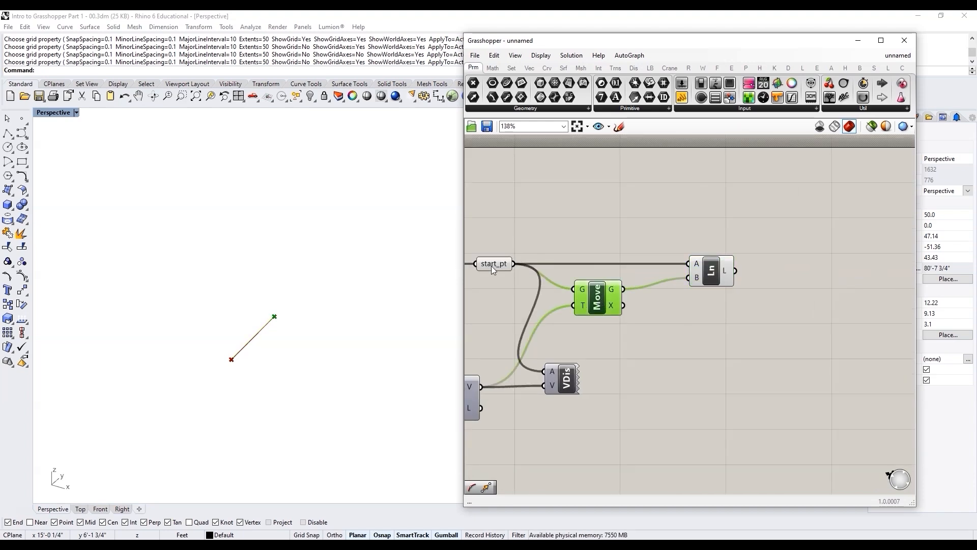
scroll(709, 279, "down", 1)
double_click(724, 314)
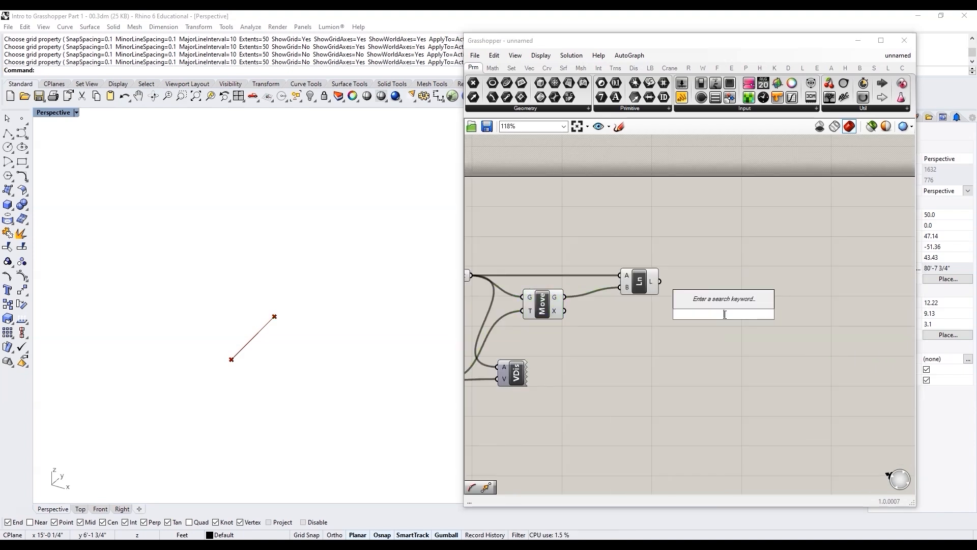
type("move")
key("Return")
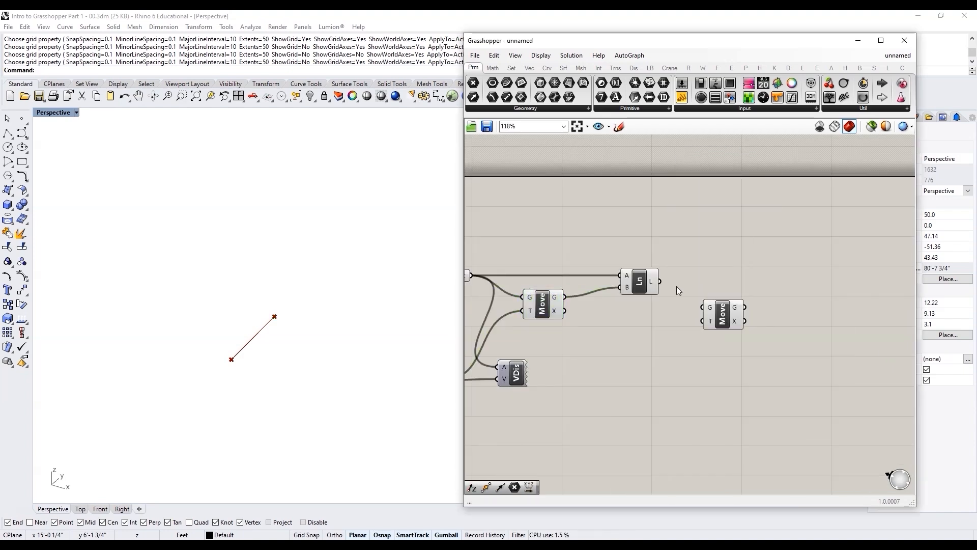
left_click_drag(660, 281, 745, 293)
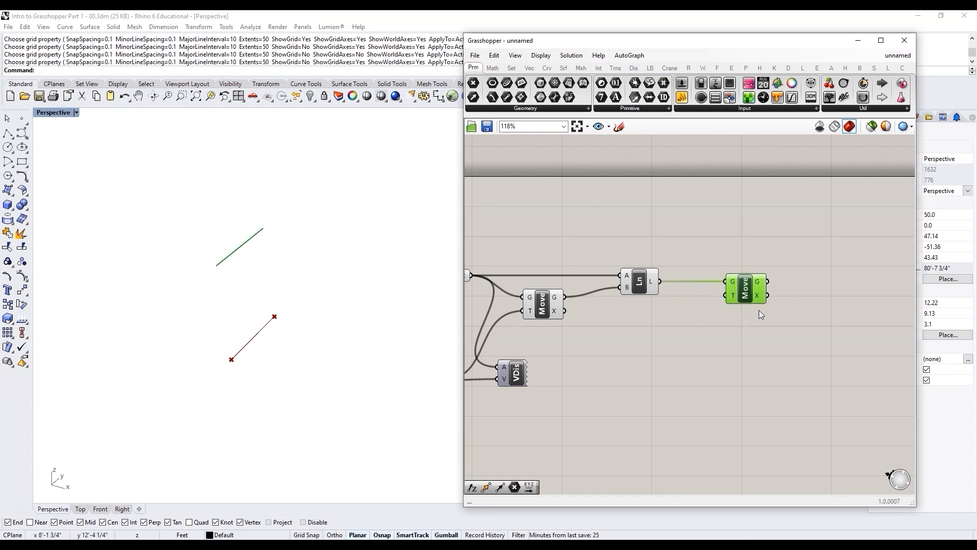
left_click_drag(753, 295, 811, 295)
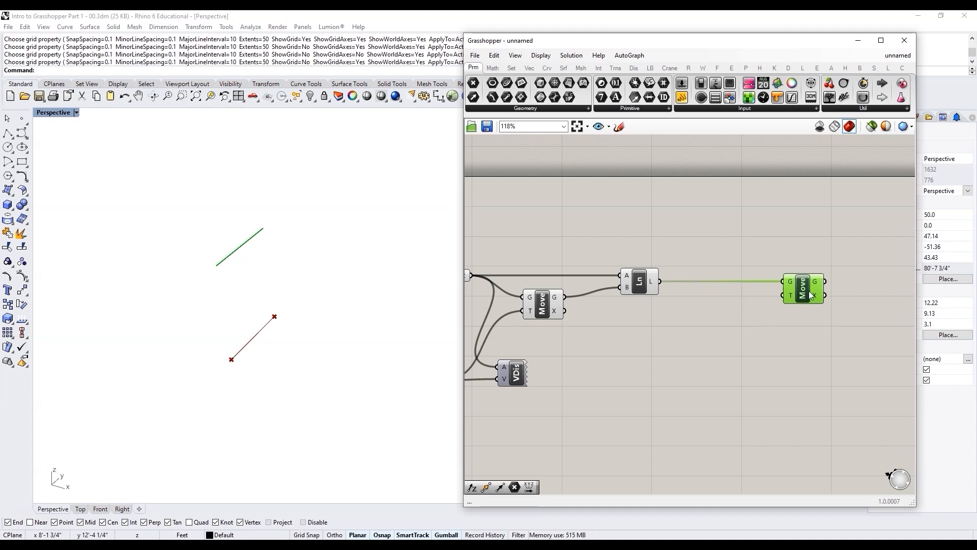
- Add a Unit Z vector component to the canvas below the second Move component
double_click(766, 342)
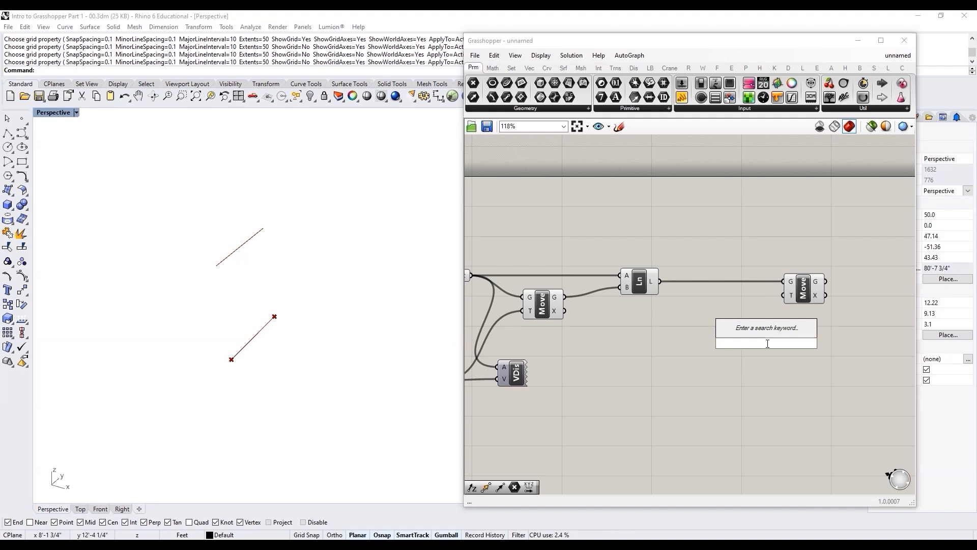
left_click(757, 366)
scroll(795, 352, "down", 4)
scroll(547, 392, "up", 8)
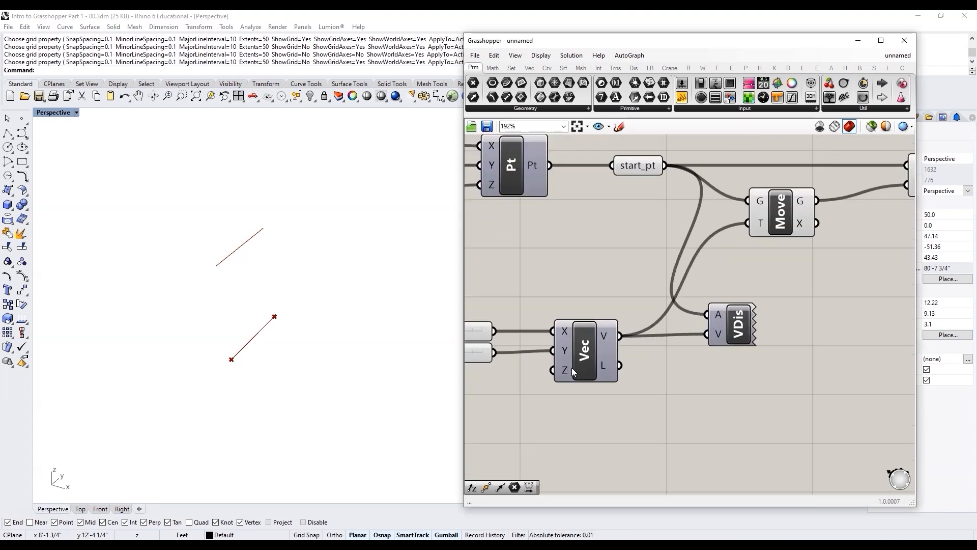
scroll(572, 367, "down", 5)
double_click(812, 333)
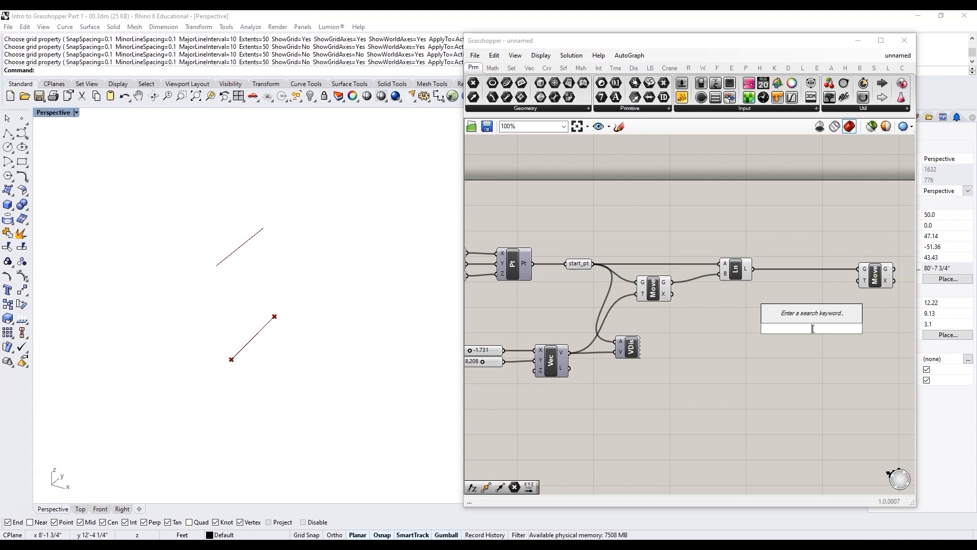
type("z")
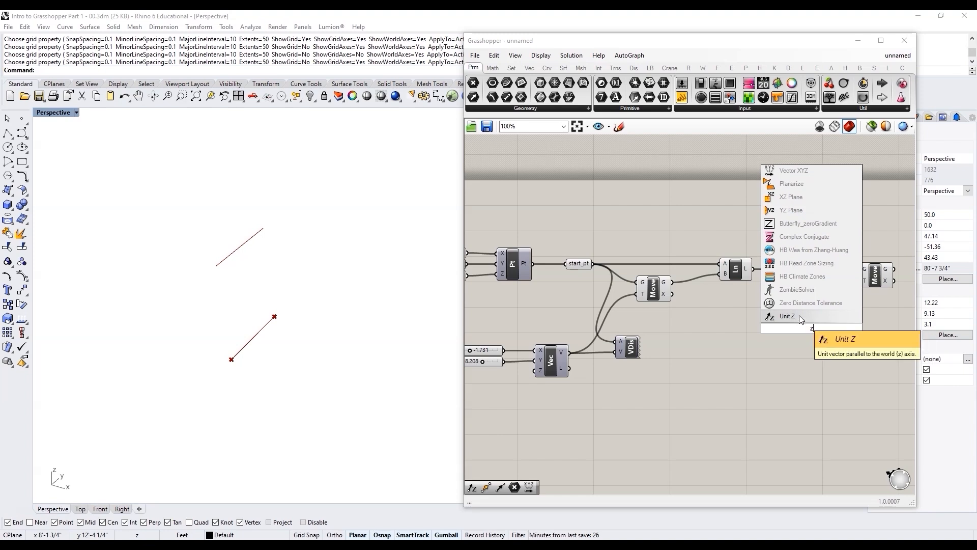
left_click(799, 315)
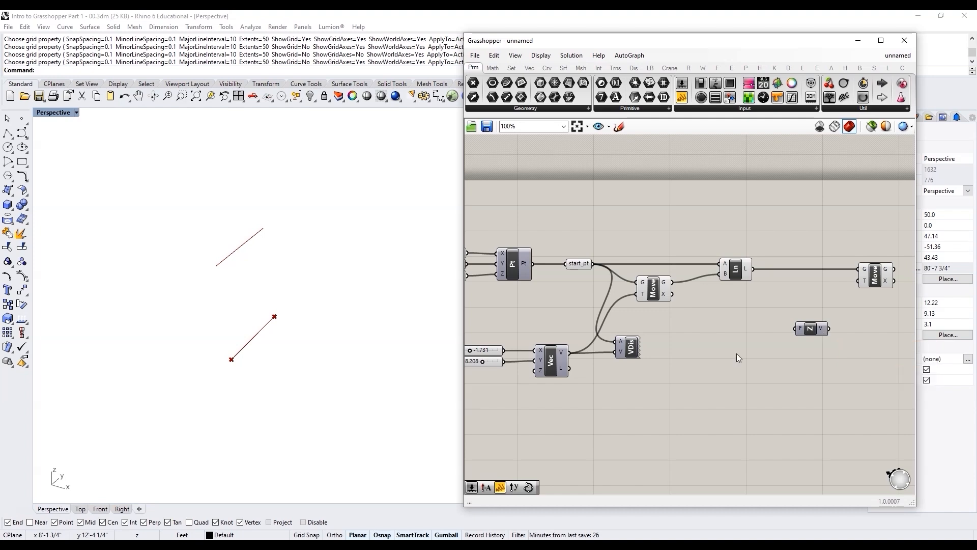
left_click(806, 327)
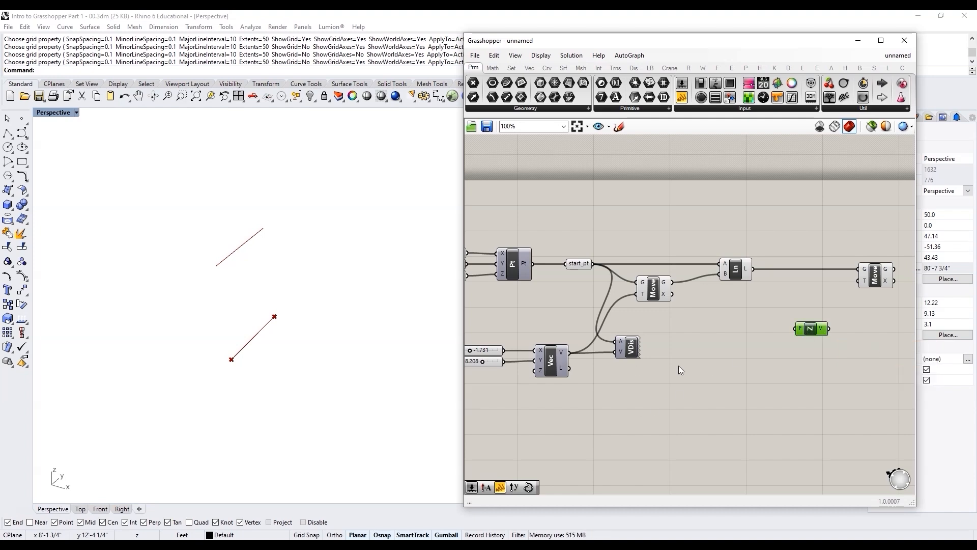
left_click(550, 363)
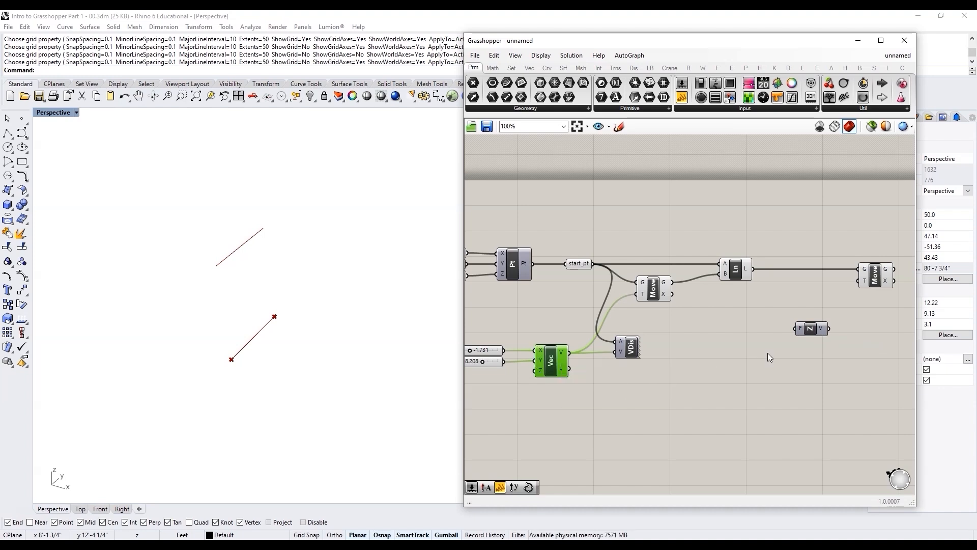
- Create a number slider from 1 to 40.000 and connect it to the F input of Unit Z
double_click(759, 337)
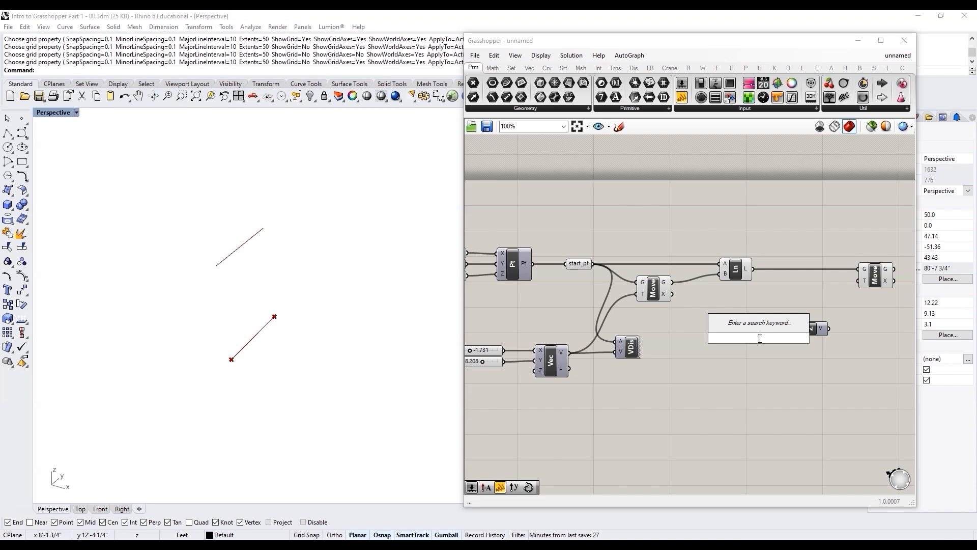
type("1<")
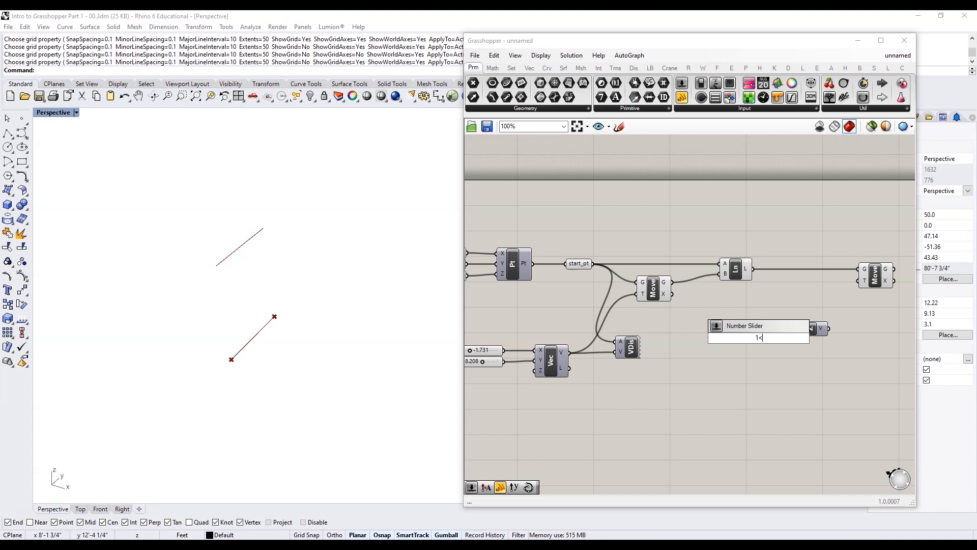
type("40.000")
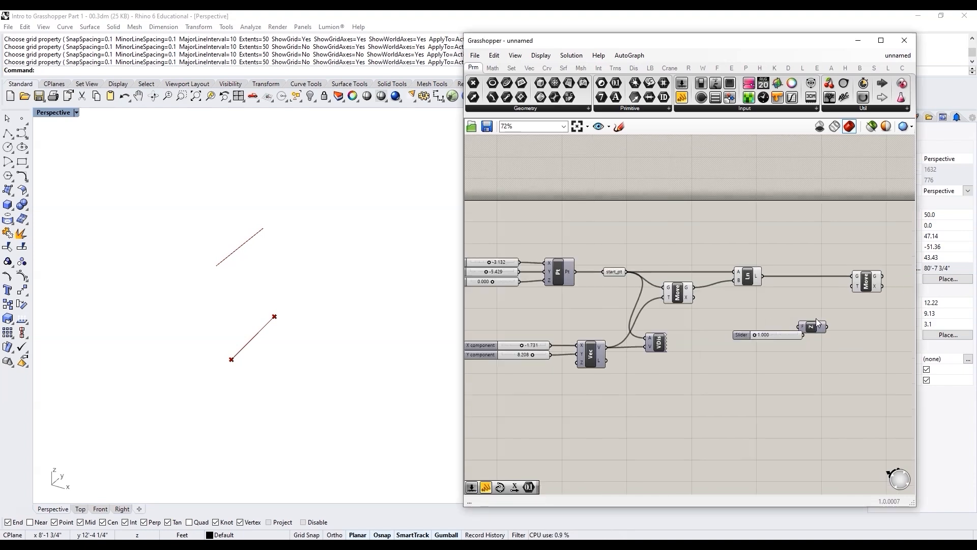
scroll(809, 325, "up", 2)
key("Return")
- Set the Factor slider to 5.641 and connect the V output of Unit Z to the T input of the second Move
left_click_drag(739, 346, 791, 346)
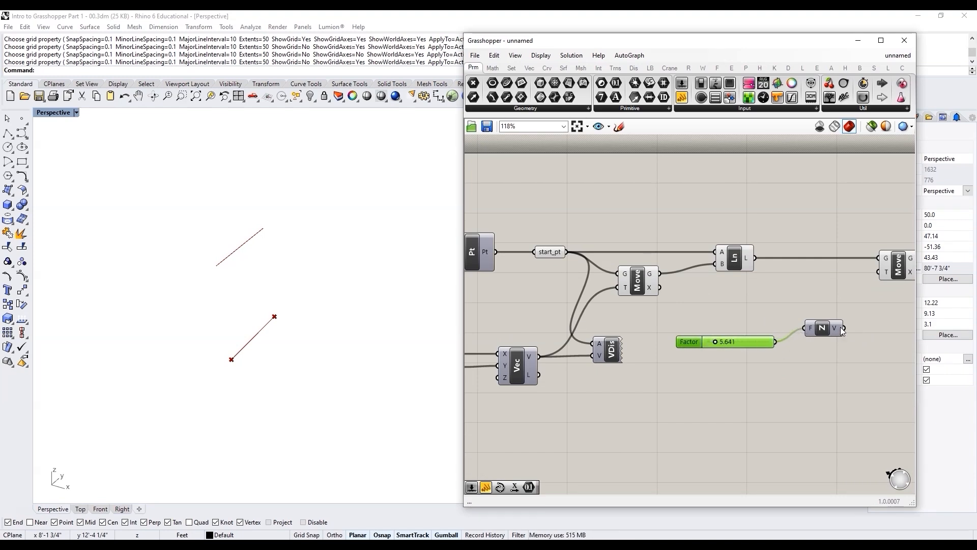
left_click_drag(845, 328, 879, 272)
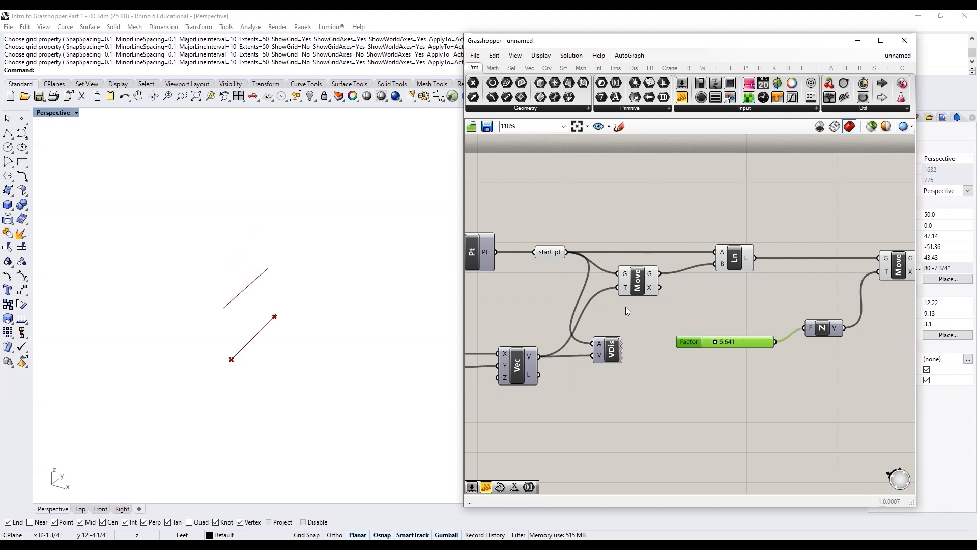
- Turn off the preview of the start_pt parameter and the first Move component, leaving only the two lines displayed
scroll(620, 310, "down", 1)
scroll(790, 277, "up", 1)
right_click_drag(303, 349, 262, 320)
scroll(261, 320, "up", 5)
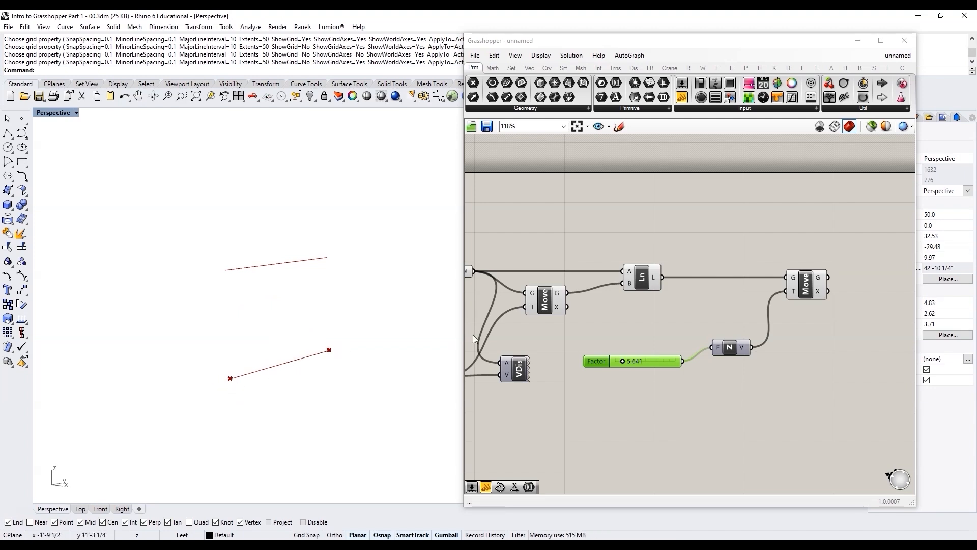
scroll(678, 322, "down", 2)
left_click(651, 321)
scroll(651, 321, "down", 2)
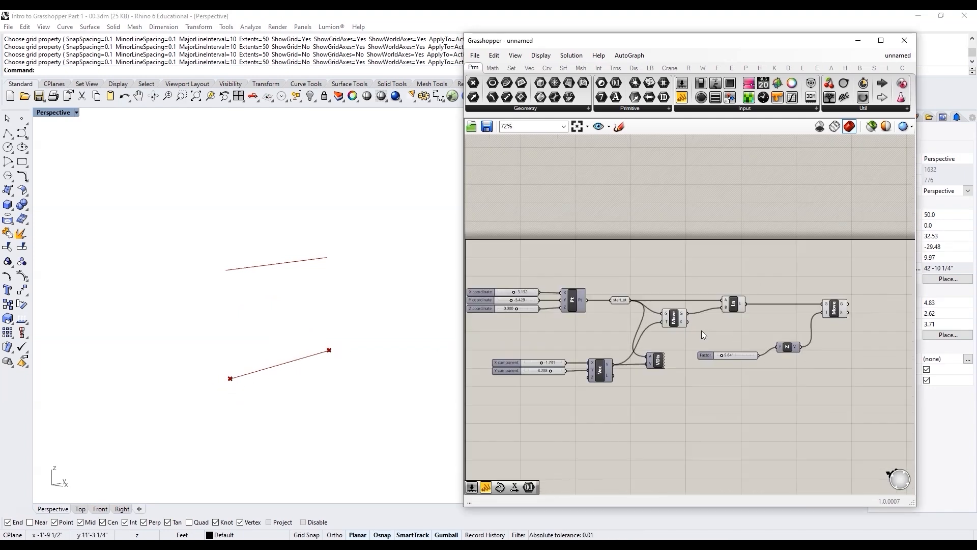
left_click_drag(692, 334, 609, 282)
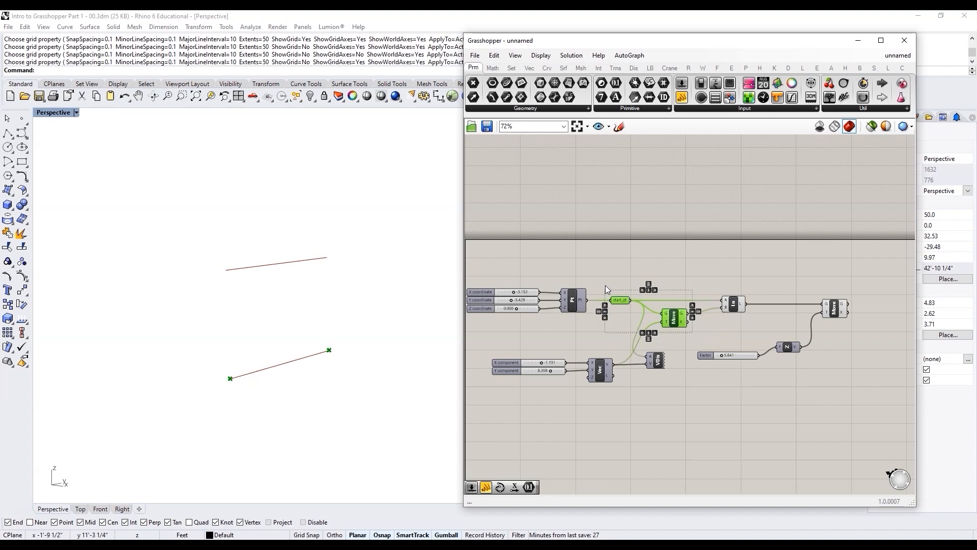
middle_click(651, 312)
left_click(684, 279)
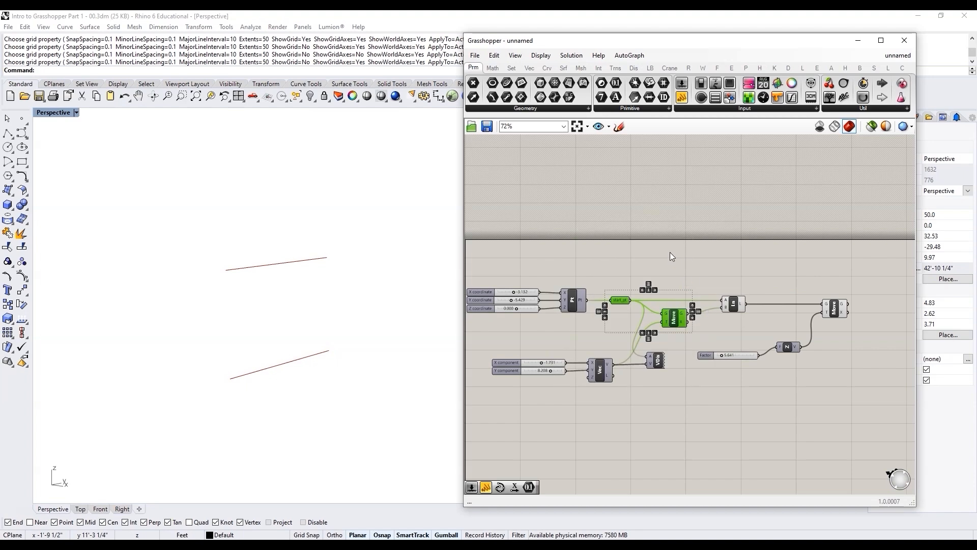
left_click(669, 252)
- Add a Merge component to the canvas beyond the second Move component
scroll(730, 319, "down", 2)
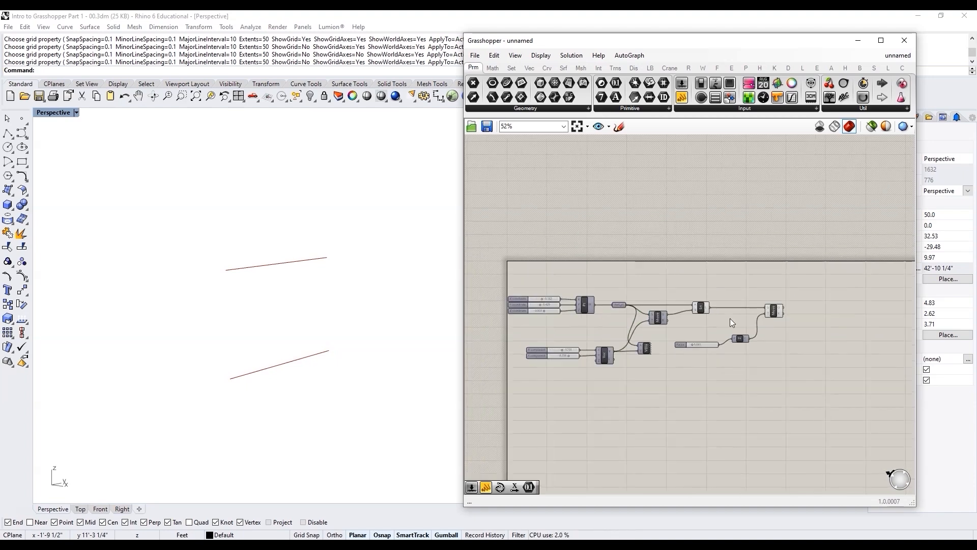
scroll(783, 315, "up", 3)
left_click(628, 304)
left_click(778, 317)
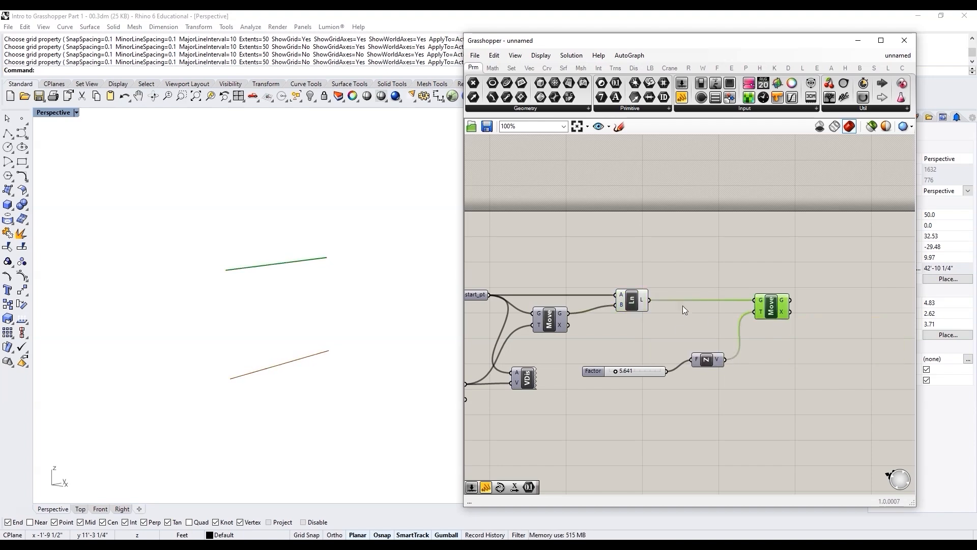
scroll(796, 294, "up", 2)
right_click_drag(720, 316, 635, 324)
double_click(781, 300)
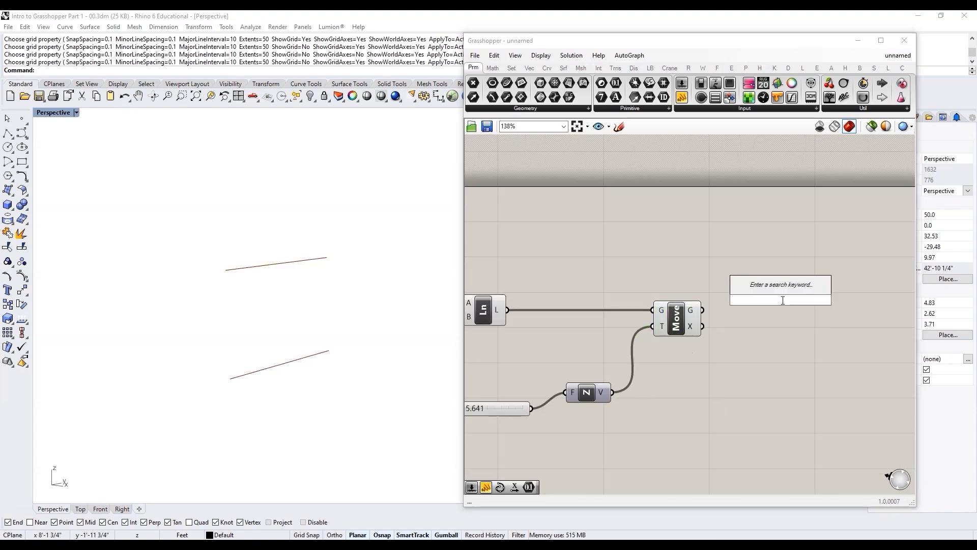
type("merg")
key("Return")
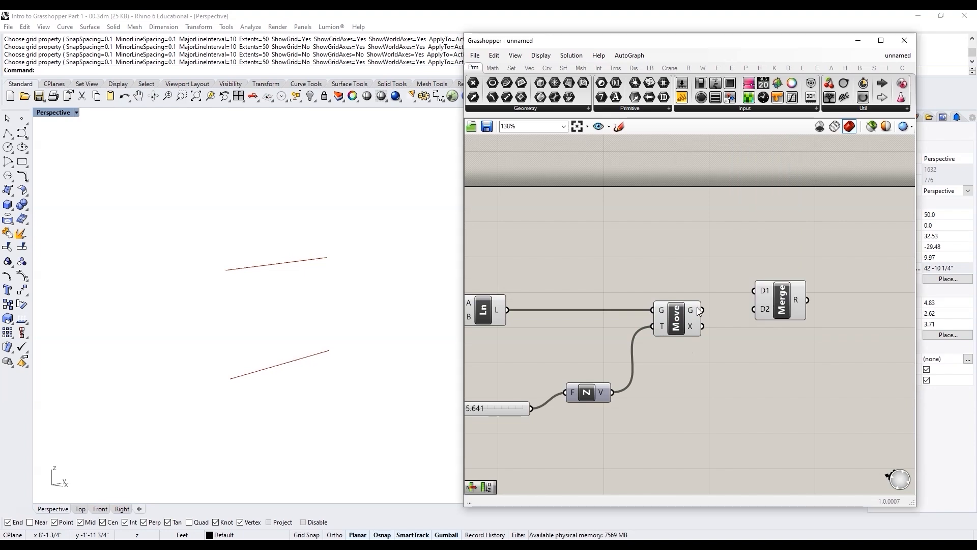
- Connect the Line's L output to Merge's D1 input and the second Move's G output to its D2 input
left_click_drag(678, 319, 670, 335)
left_click_drag(511, 309, 750, 291)
left_click_drag(696, 326, 754, 308)
- Remove the unused D3 input from the Merge component
scroll(787, 316, "up", 5)
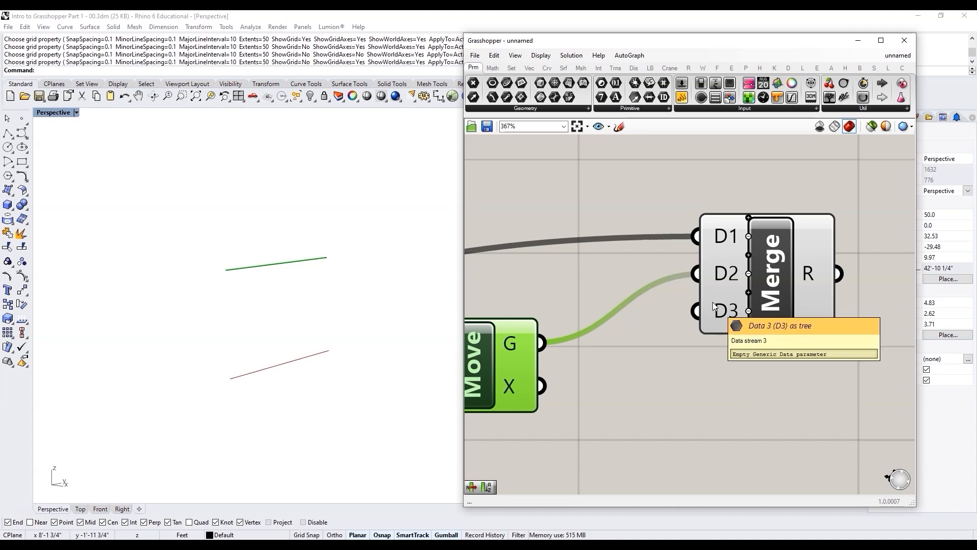
scroll(726, 319, "up", 1)
scroll(725, 318, "up", 2)
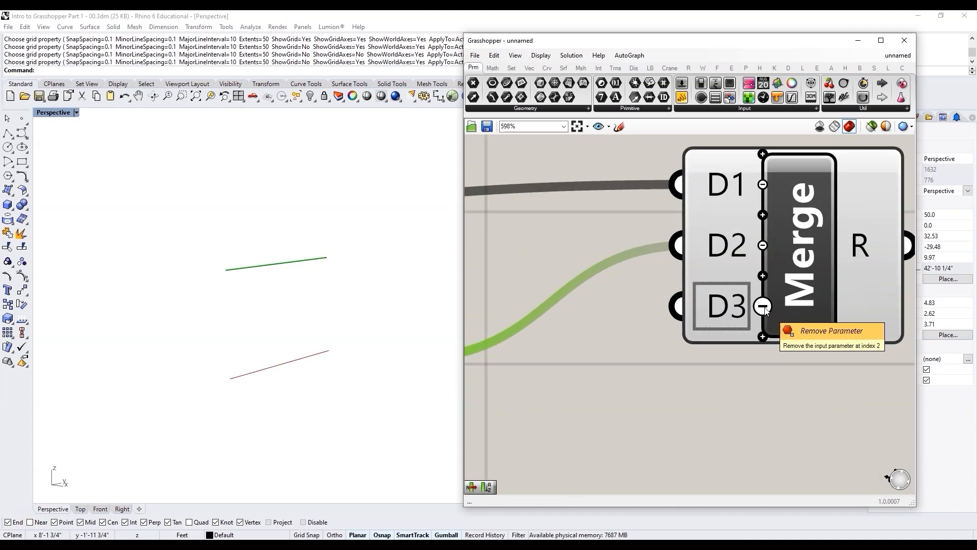
left_click(762, 306)
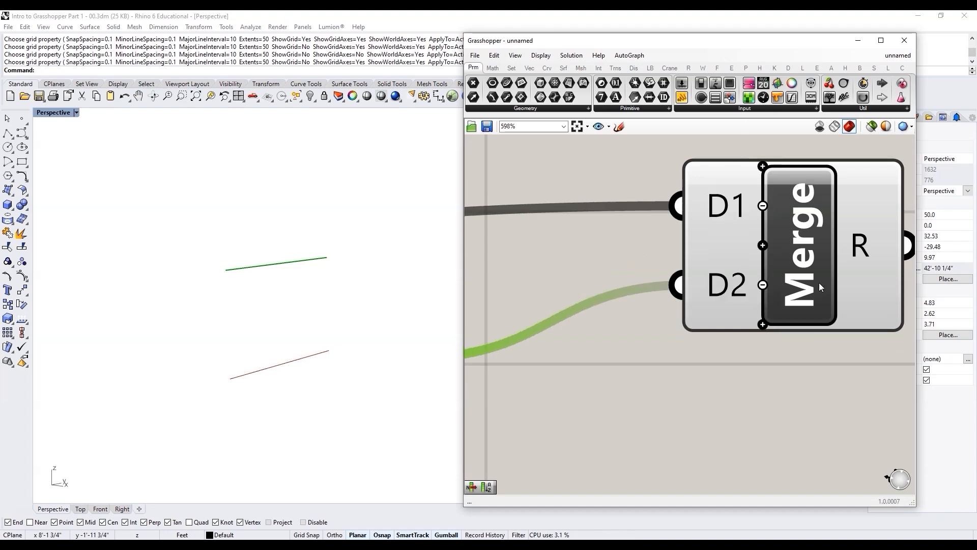
scroll(700, 340, "down", 3)
scroll(700, 340, "down", 3)
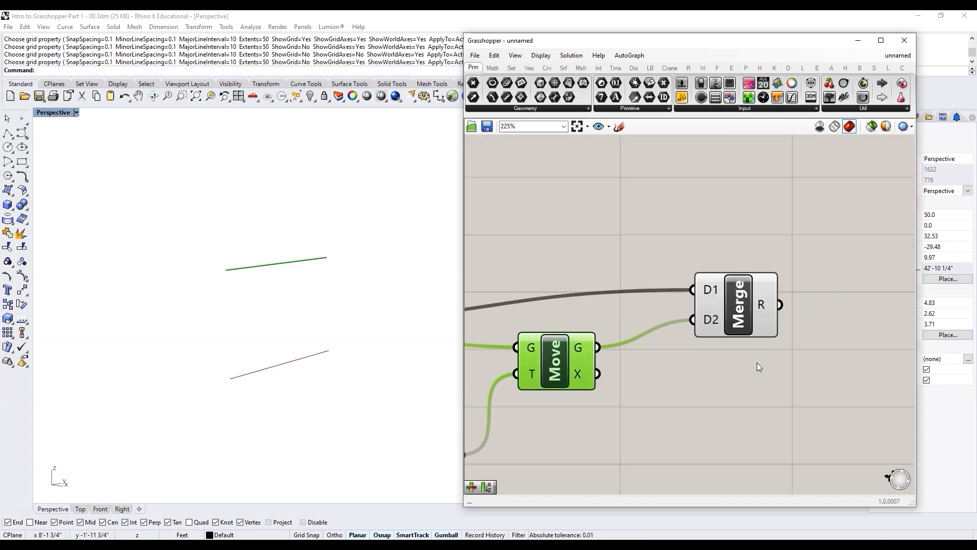
scroll(756, 362, "down", 3)
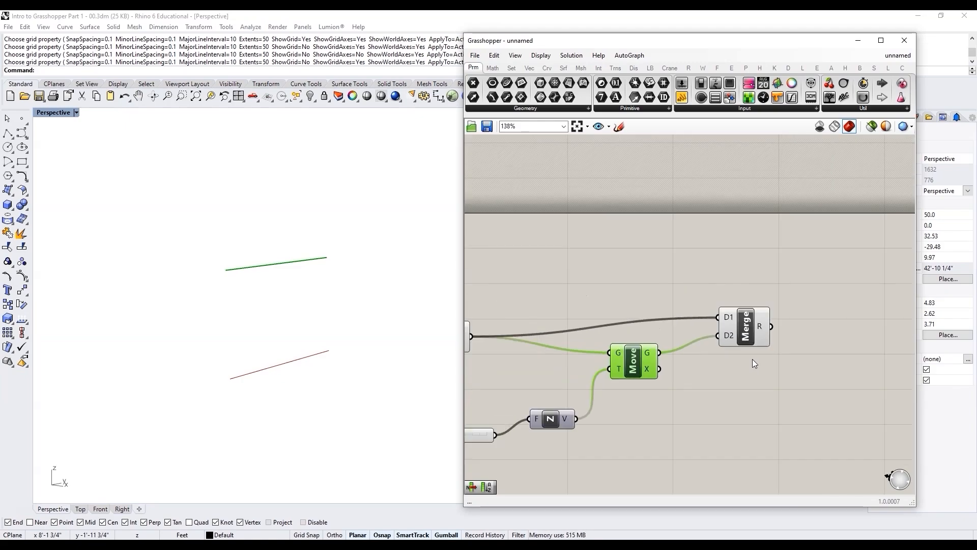
- Turn off the preview of the Line and second Move components and check the lines passed through Merge
scroll(771, 357, "up", 3)
left_click(737, 340)
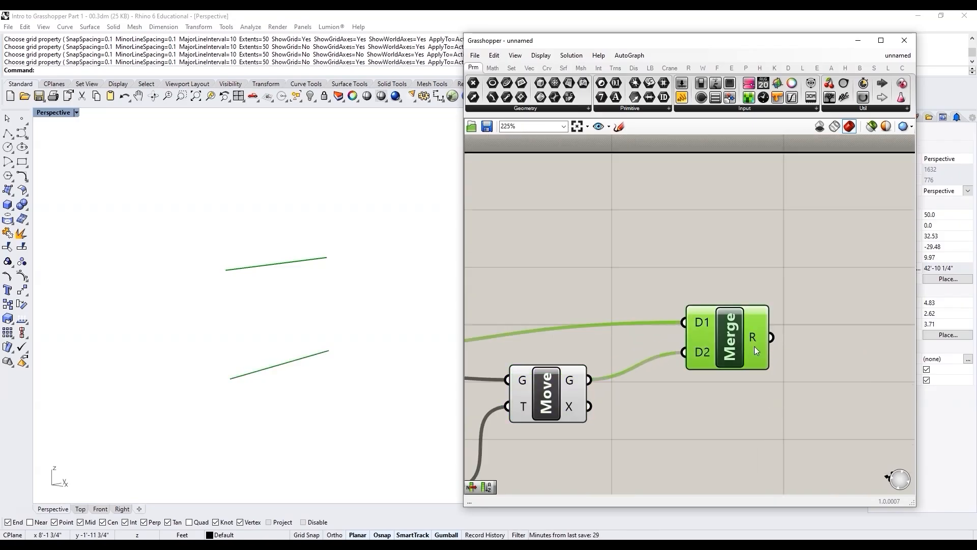
scroll(754, 347, "down", 3)
left_click_drag(692, 407, 497, 337)
middle_click(509, 362)
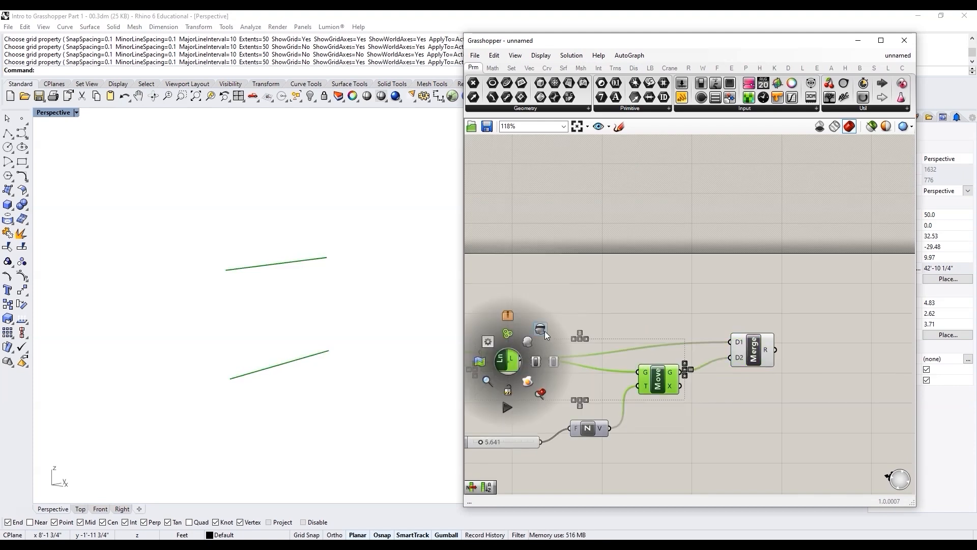
left_click(544, 330)
left_click(545, 332)
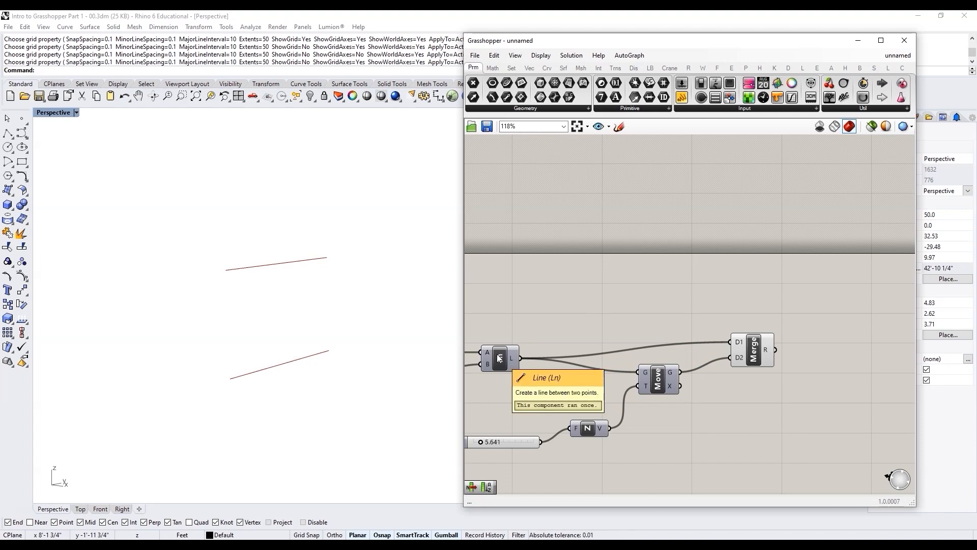
scroll(810, 357, "up", 3)
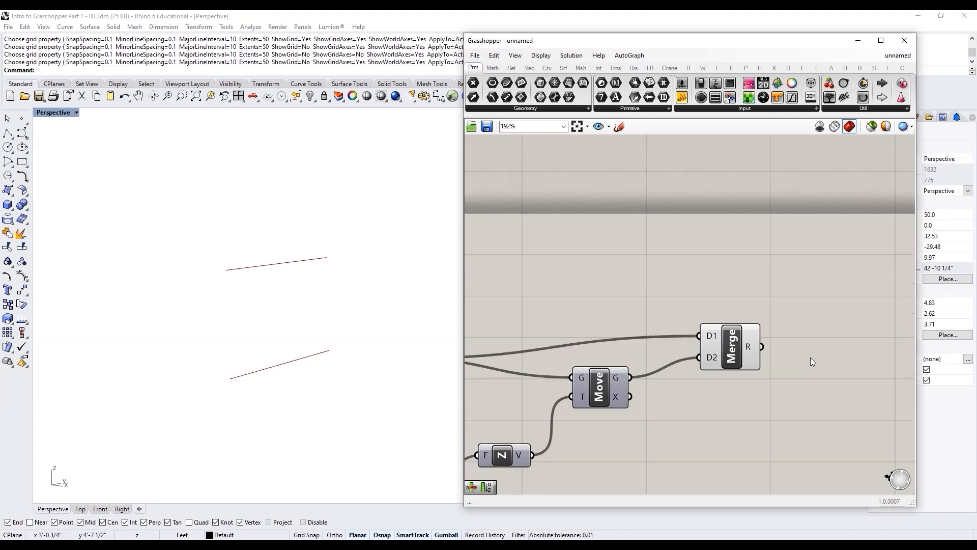
left_click(710, 348)
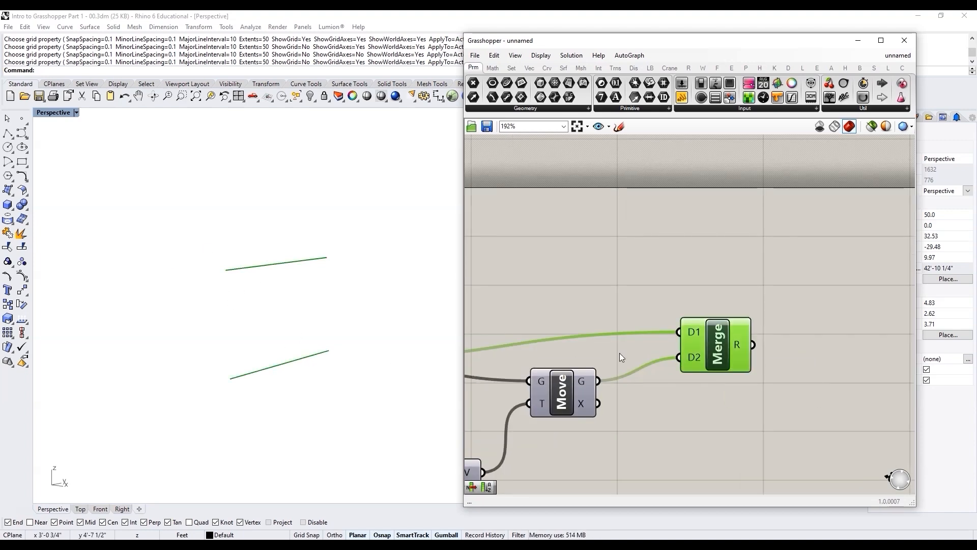
scroll(560, 351, "down", 3)
left_click(740, 297)
- Inspect the merged line list by connecting Merge's R output to a temporary panel, and delete the panel
scroll(739, 301, "up", 2)
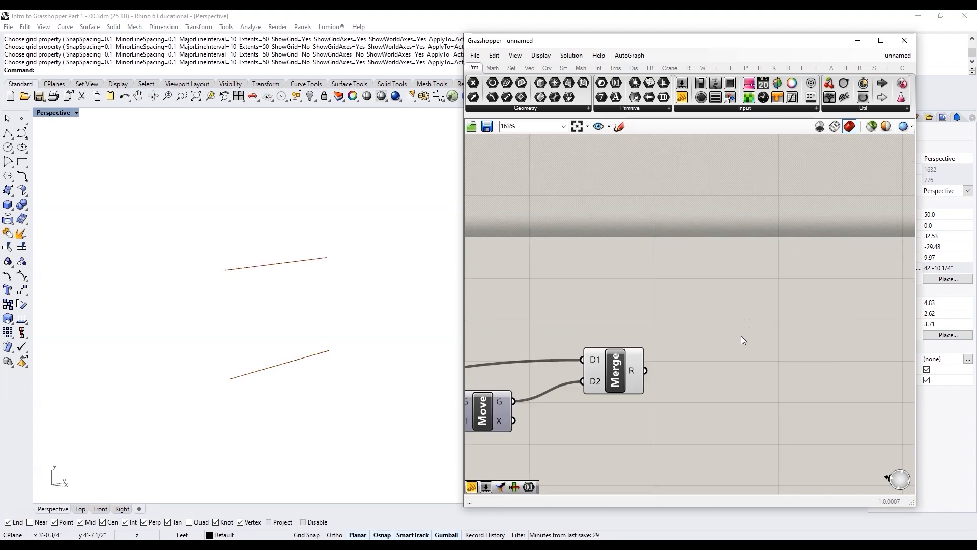
double_click(741, 335)
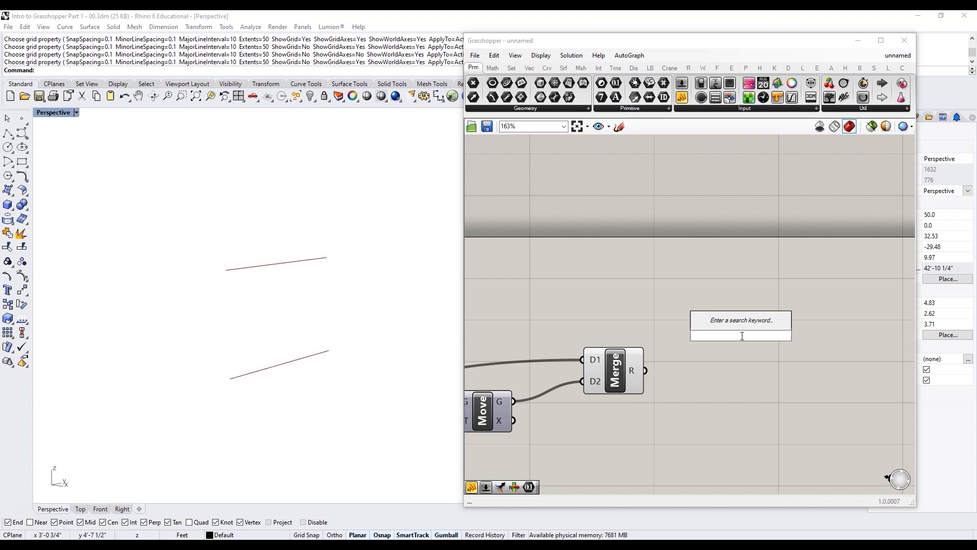
type("//")
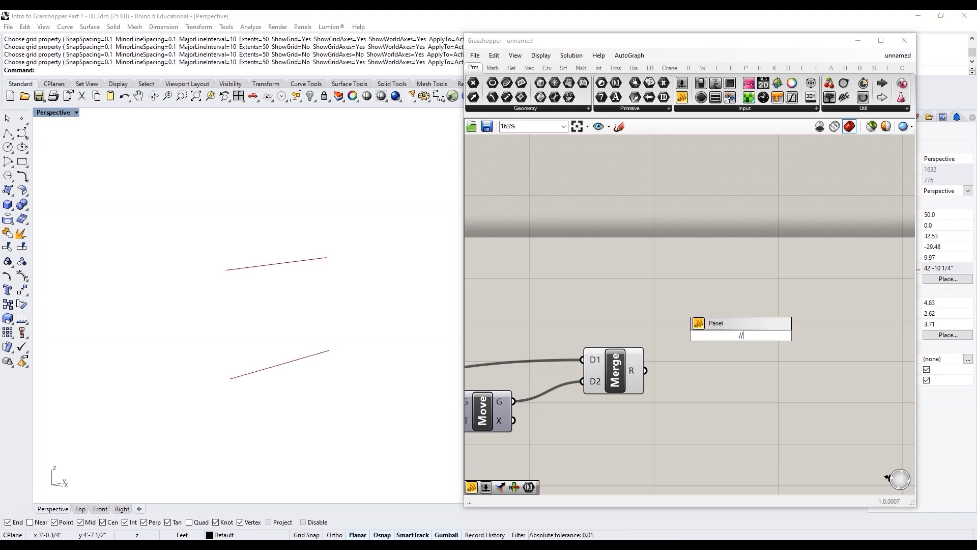
key("Return")
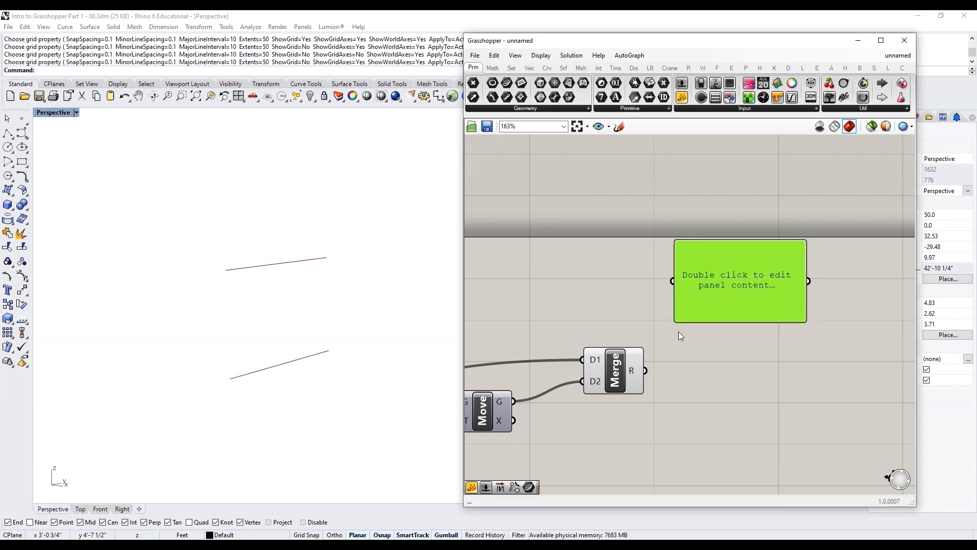
left_click_drag(646, 370, 672, 281)
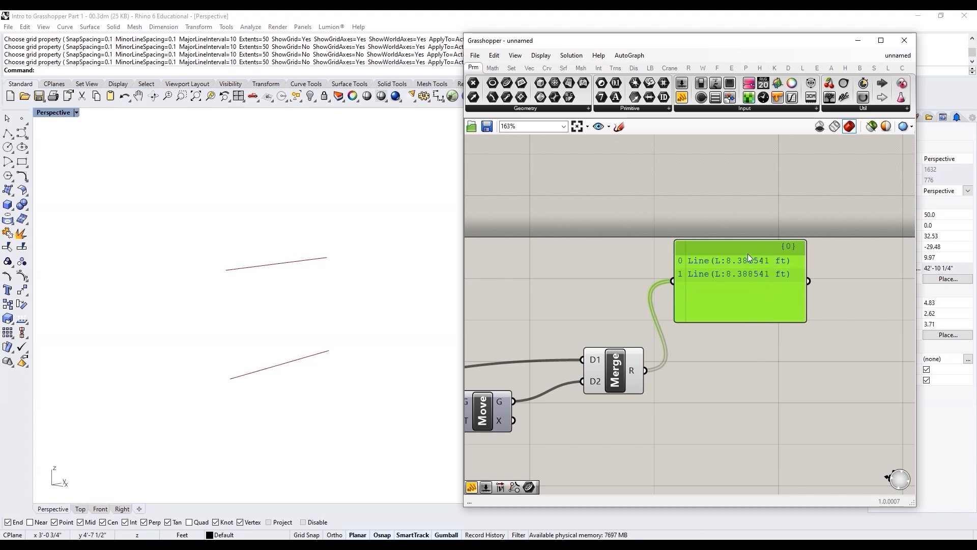
left_click_drag(748, 255, 749, 230)
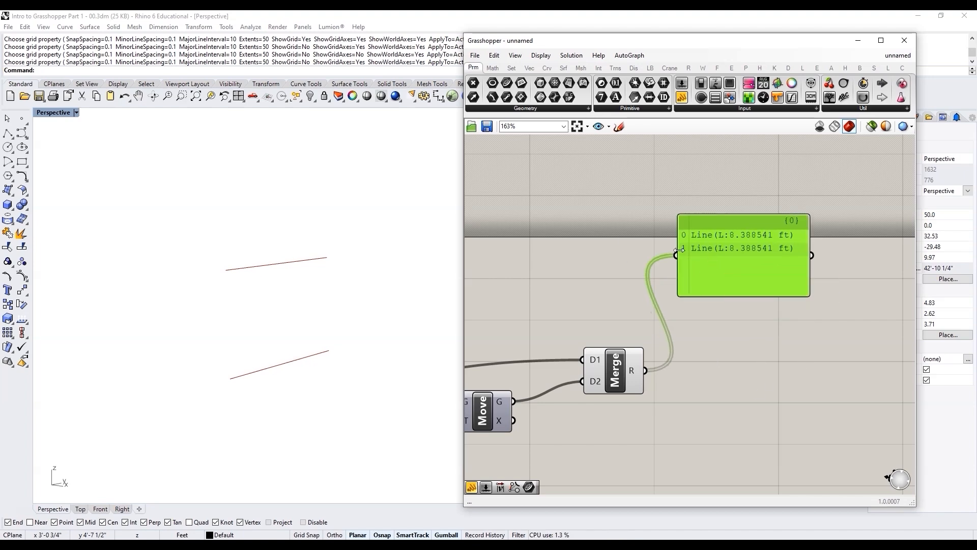
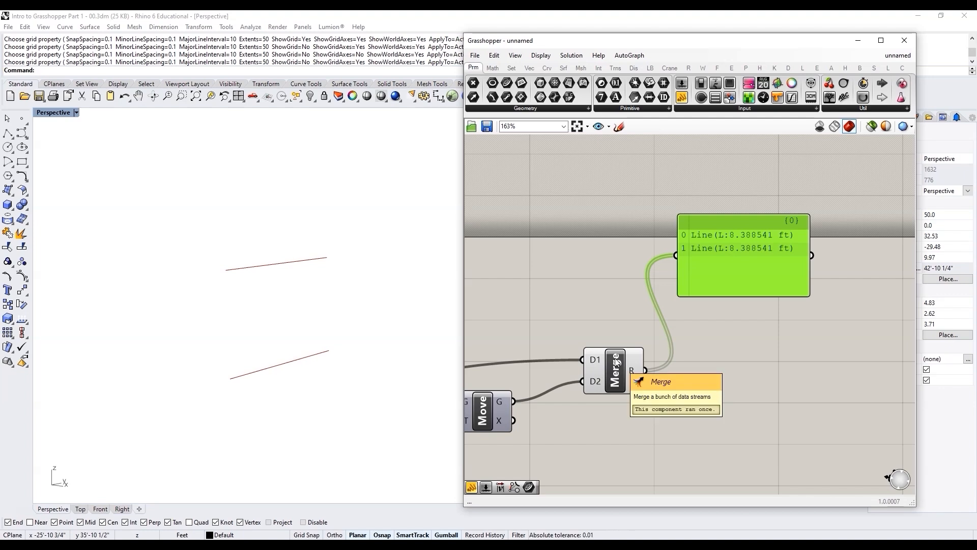
key("Delete")
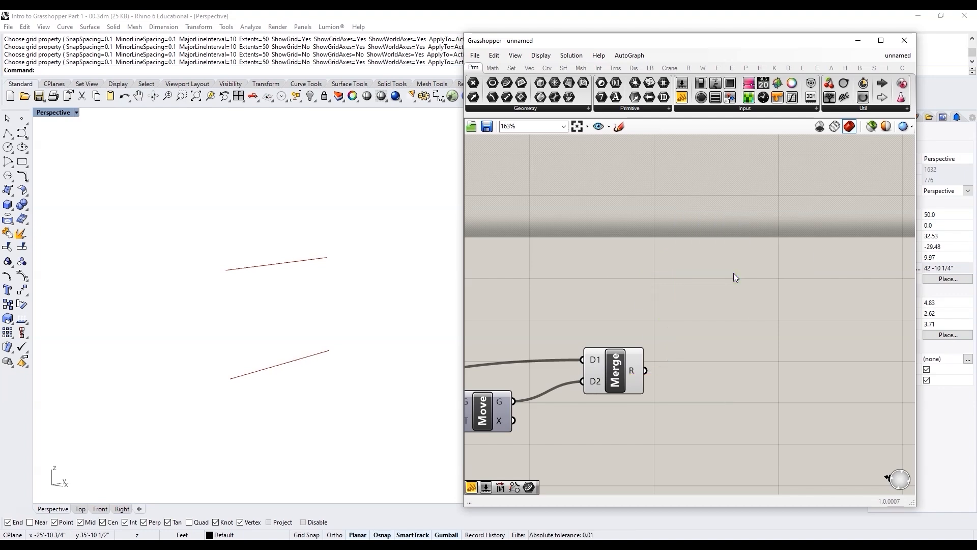
- Add a Loft component beyond Merge and connect Merge's R output to its C input
scroll(797, 365, "down", 4)
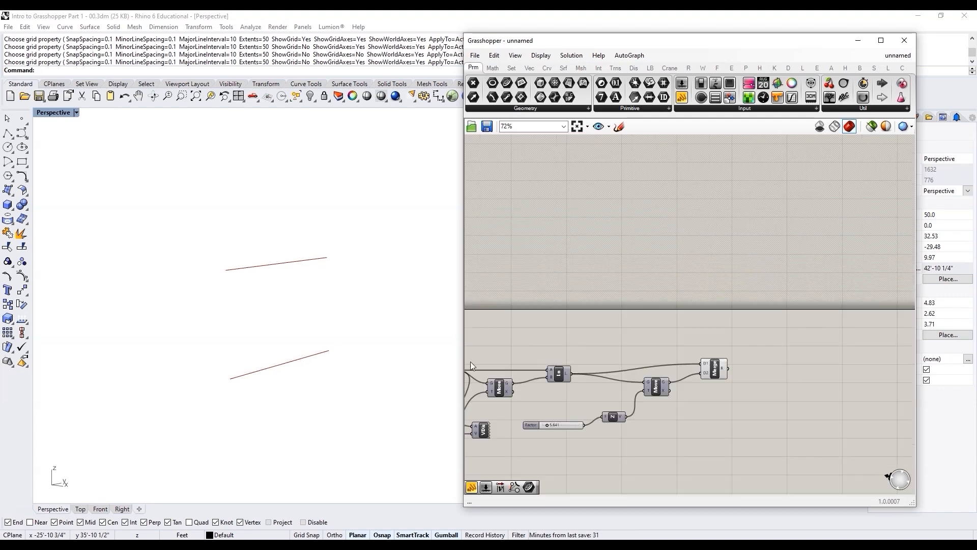
scroll(825, 367, "up", 4)
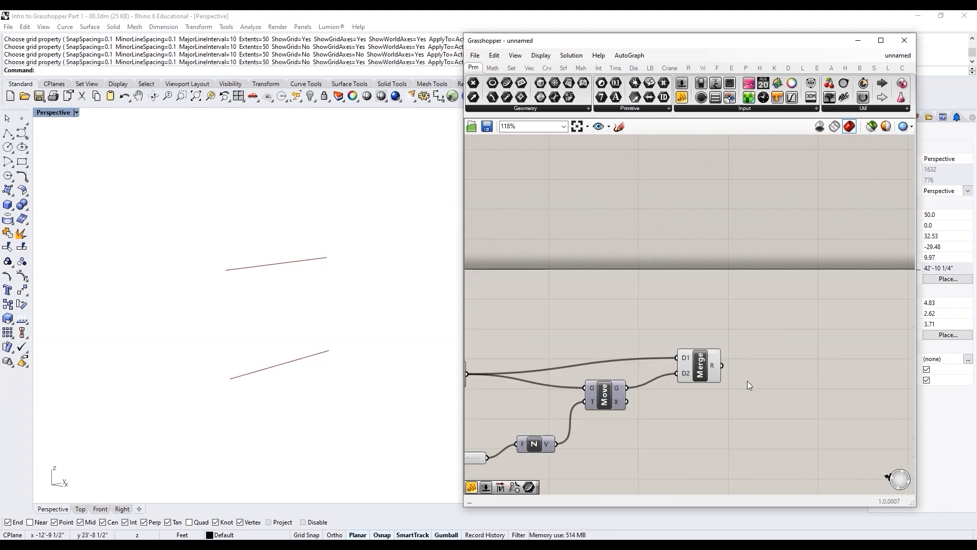
double_click(800, 360)
type("loft")
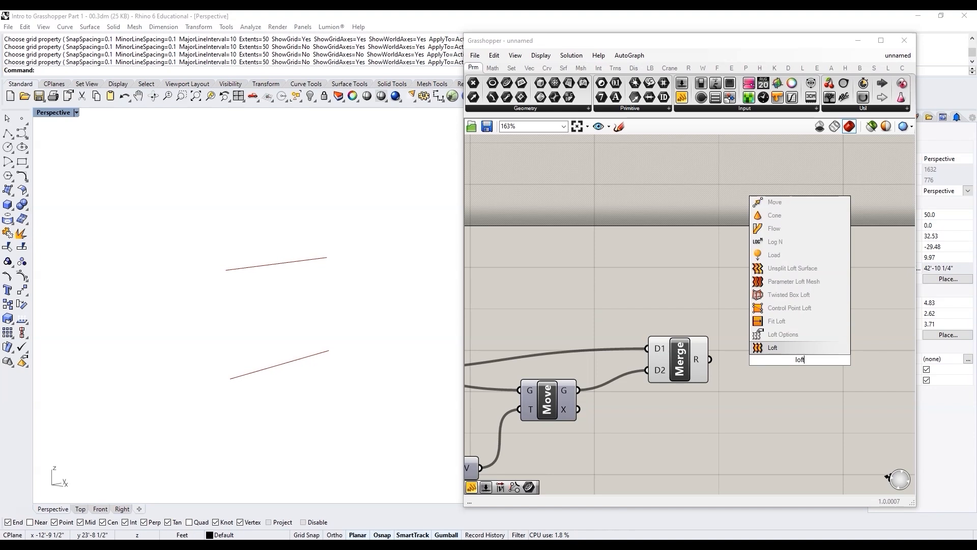
left_click(792, 347)
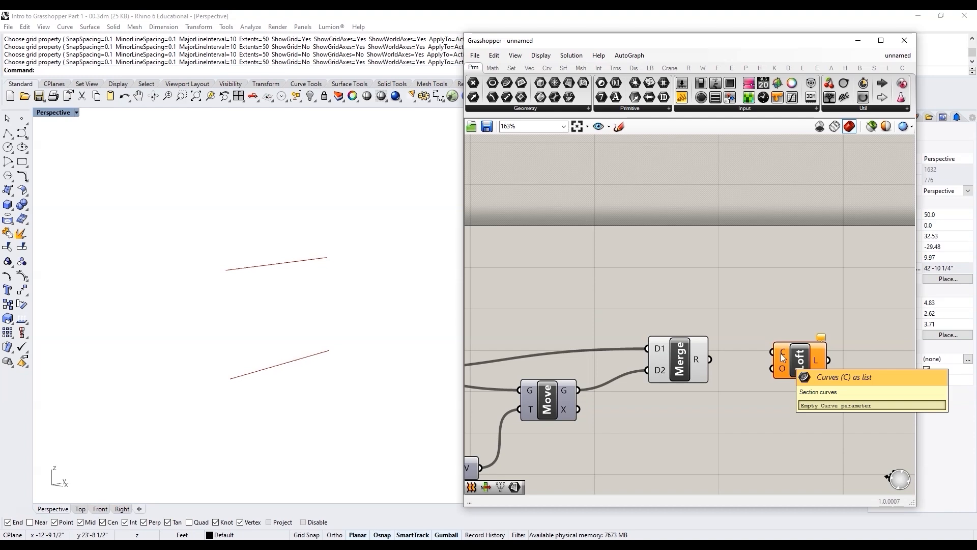
left_click_drag(711, 360, 801, 374)
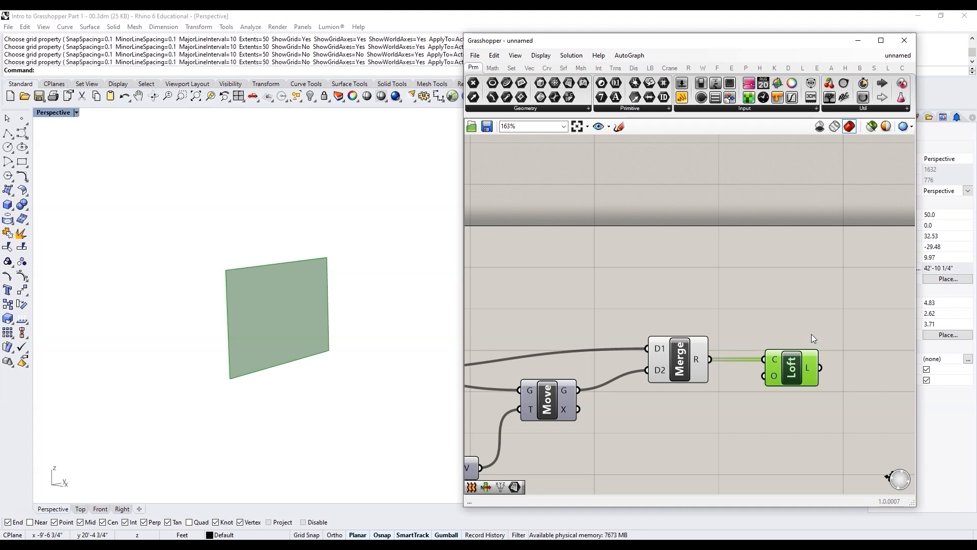
left_click(756, 419)
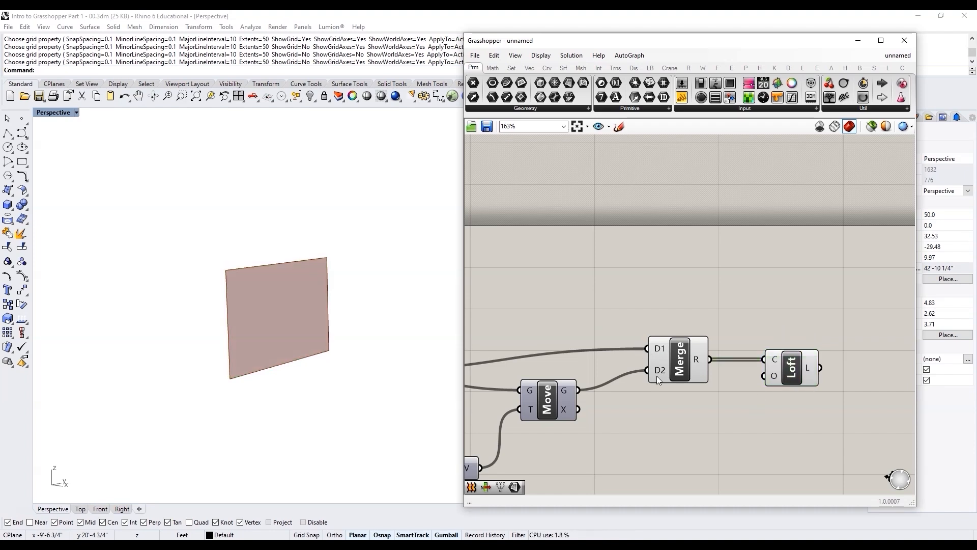
- Add a panel above the Loft component and connect Merge's R output to it
double_click(760, 285)
type("//")
key("Return")
left_click_drag(770, 283, 843, 264)
left_click_drag(700, 355, 766, 265)
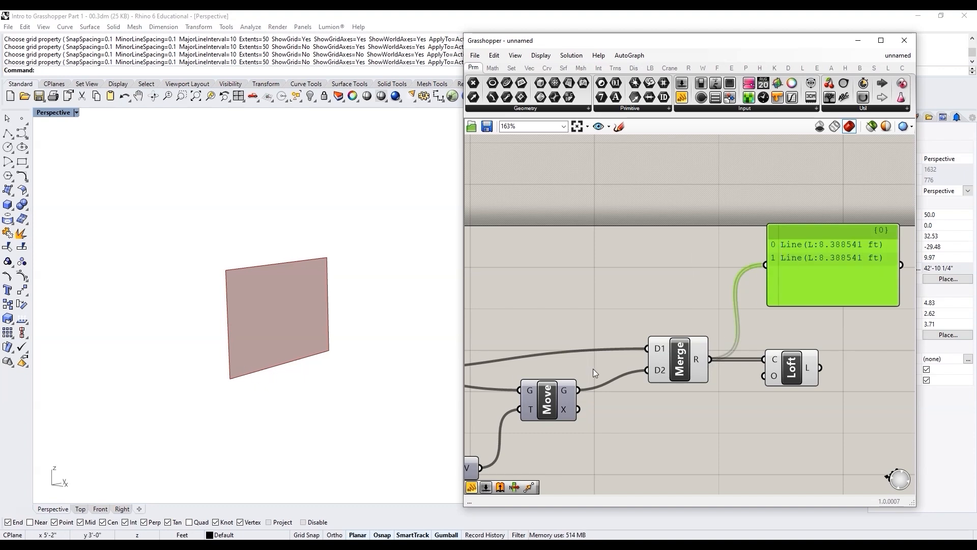
- Toggle the previews of the Line and second Move components on, and turn both off again
scroll(713, 370, "down", 3)
left_click(488, 373)
middle_click(488, 374)
left_click(504, 351)
left_click(618, 388)
middle_click(619, 388)
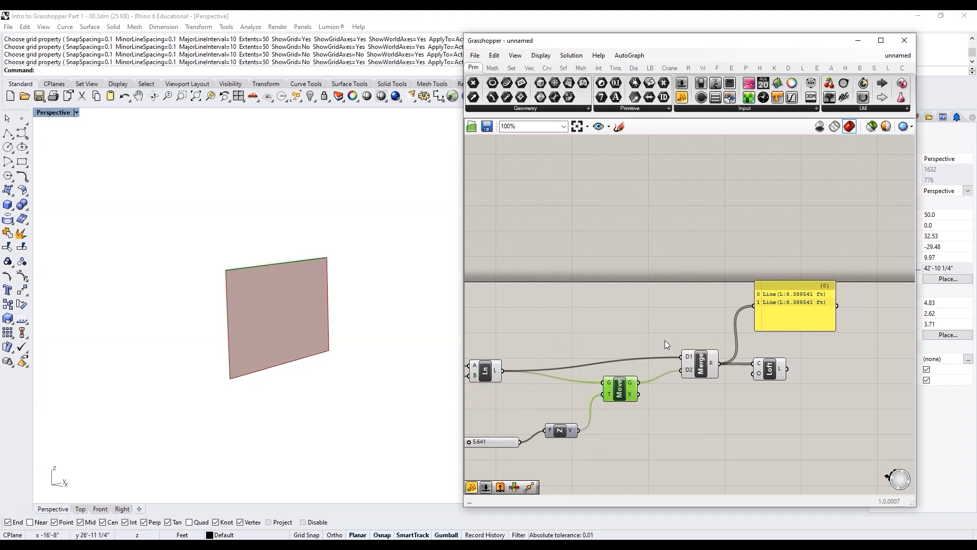
left_click(484, 374, "shift")
middle_click(486, 374)
left_click(526, 338)
left_click(527, 337)
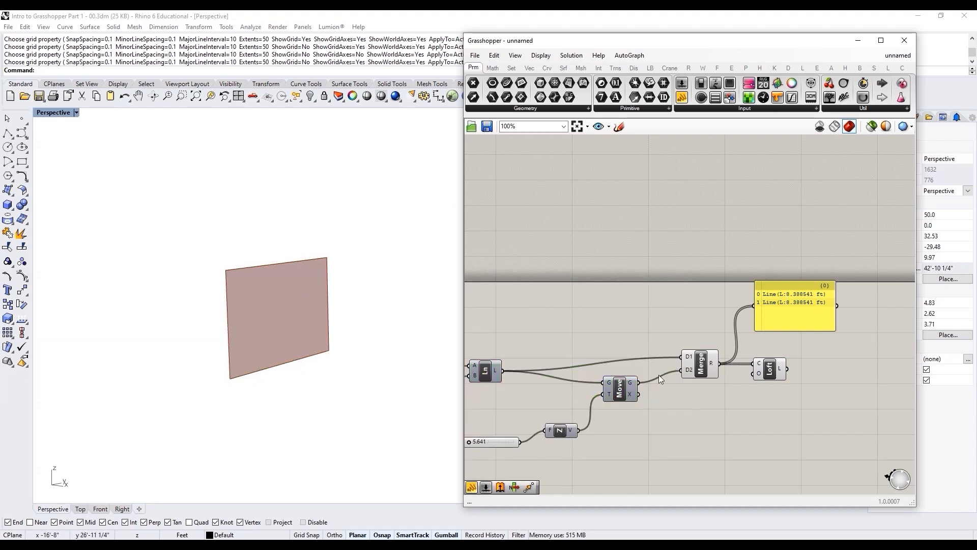
- Delete the panel that lists Merge's output above the Loft component
scroll(777, 356, "up", 3)
left_click(816, 293)
key("Delete")
scroll(840, 346, "down", 4)
right_click_drag(850, 365, 724, 360)
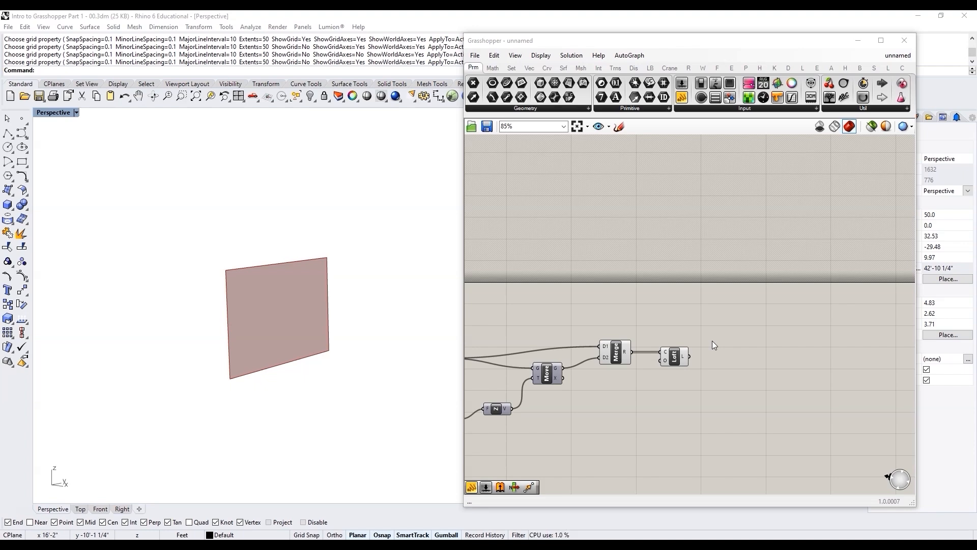
- Examine the component chain from the point and vector sliders through Line, Move and Merge to Loft
scroll(747, 331, "down", 2)
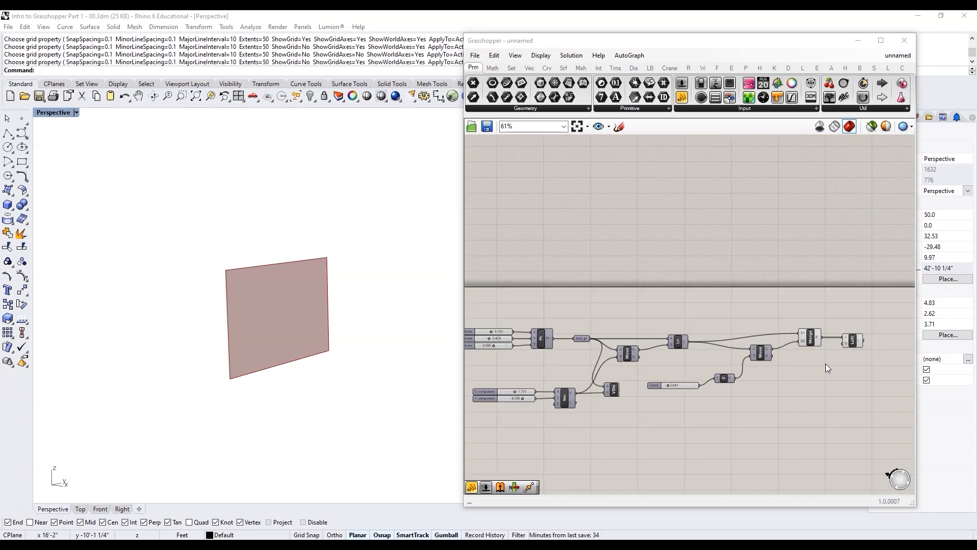
scroll(867, 341, "up", 5)
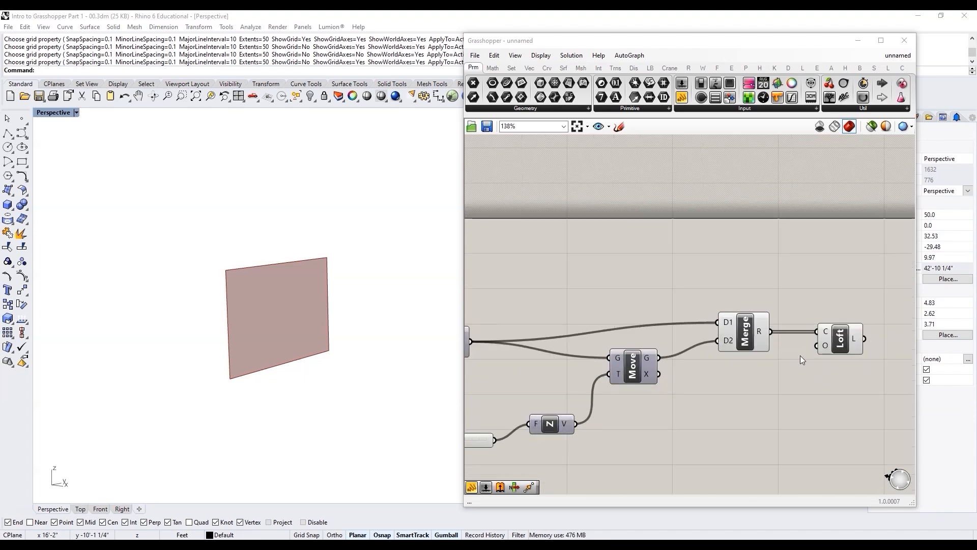
scroll(789, 356, "down", 5)
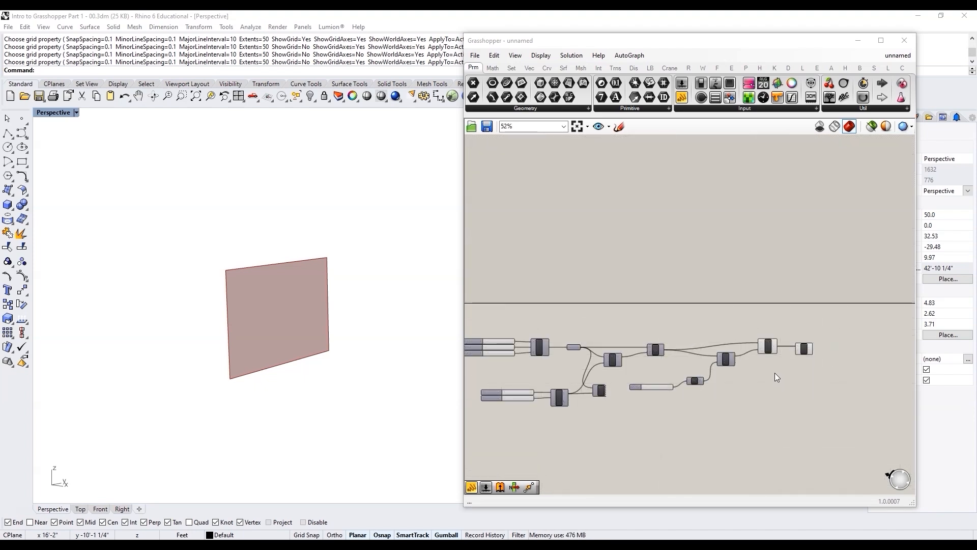
scroll(777, 363, "up", 1)
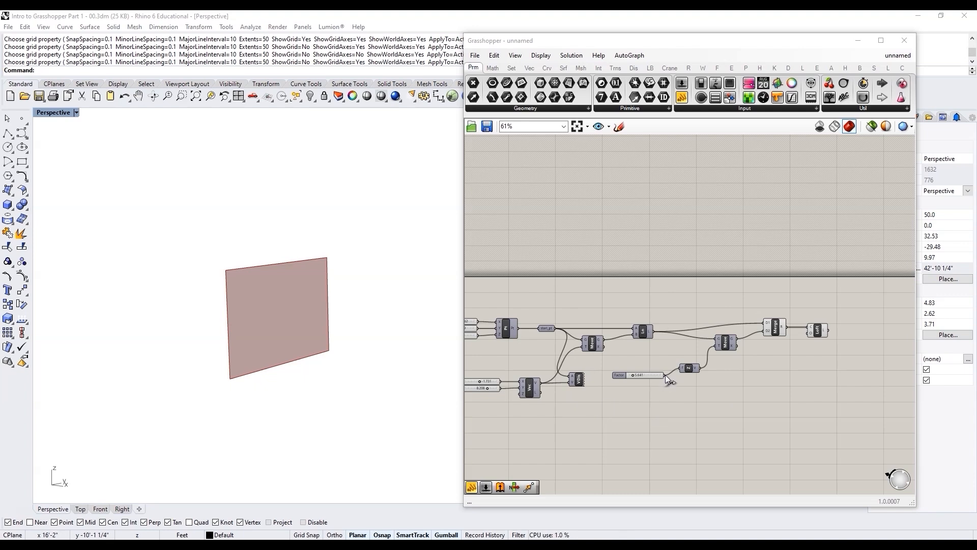
scroll(700, 361, "up", 2)
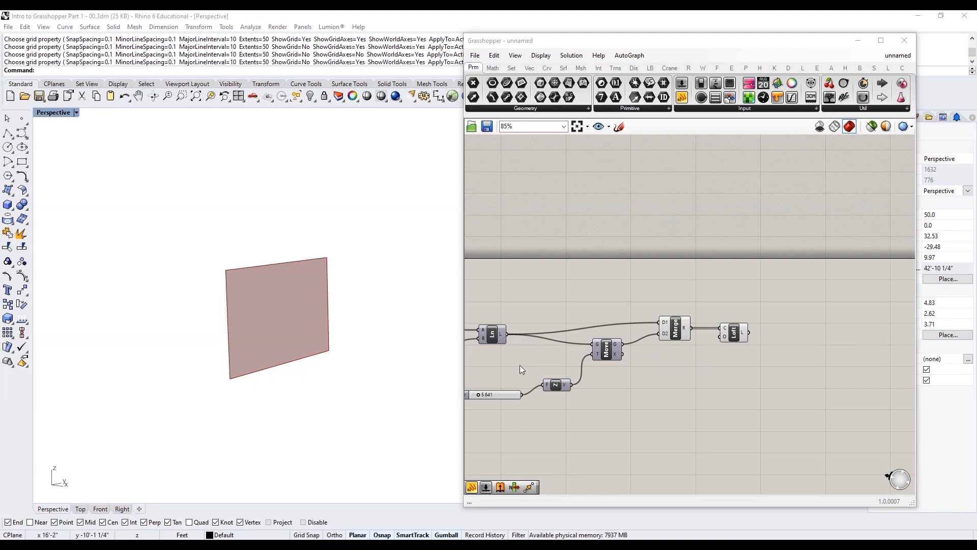
scroll(707, 359, "down", 5)
scroll(656, 353, "up", 3)
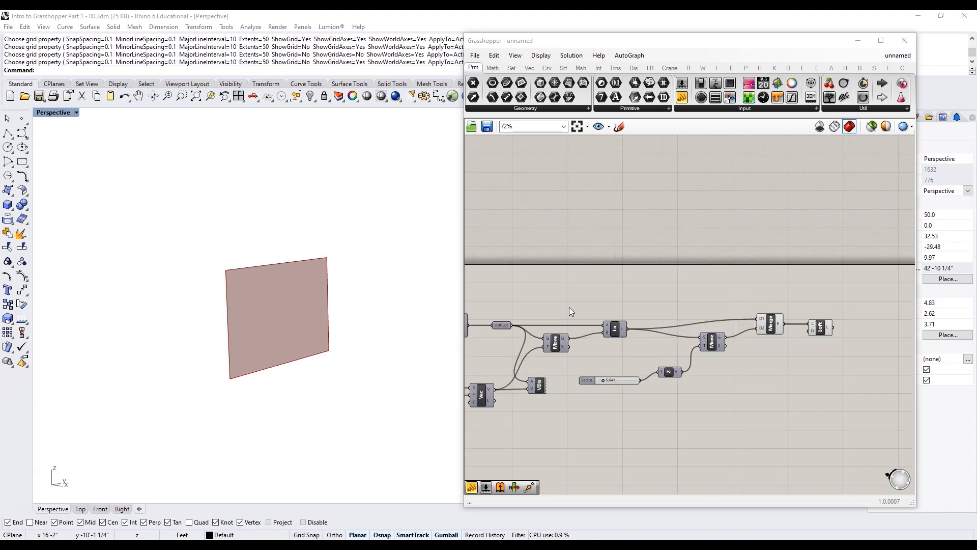
scroll(659, 365, "up", 2)
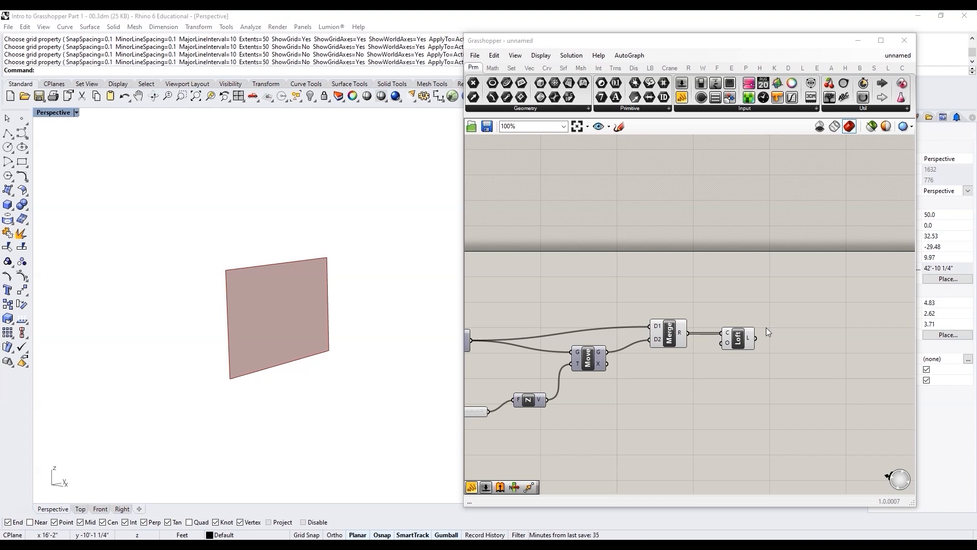
scroll(702, 338, "up", 4)
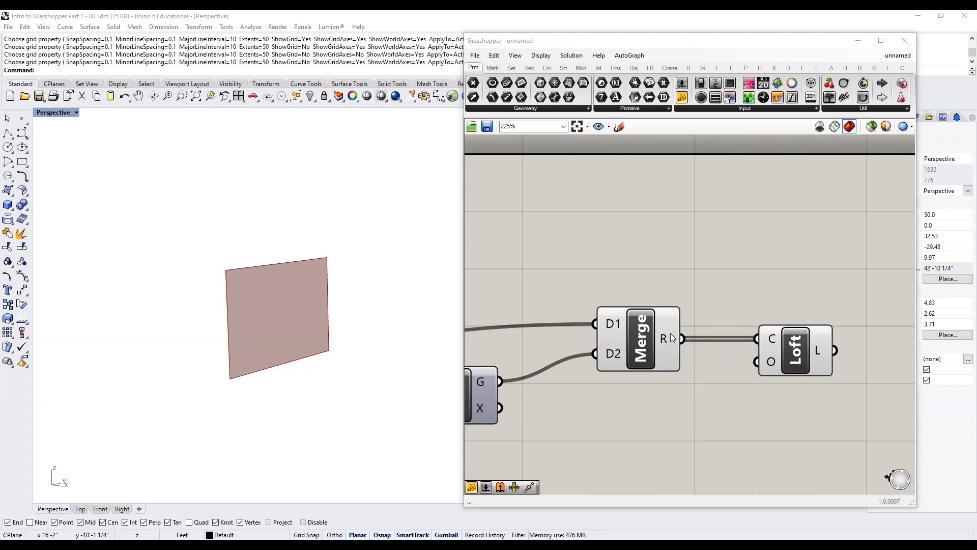
mouse_move(664, 341)
mouse_move(777, 366)
scroll(824, 347, "down", 5)
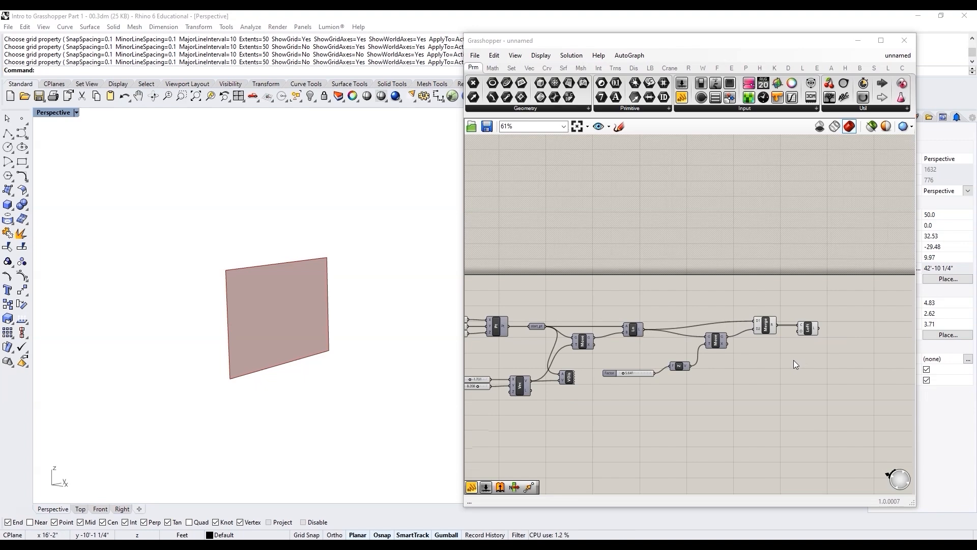
scroll(550, 353, "up", 4)
mouse_move(652, 319)
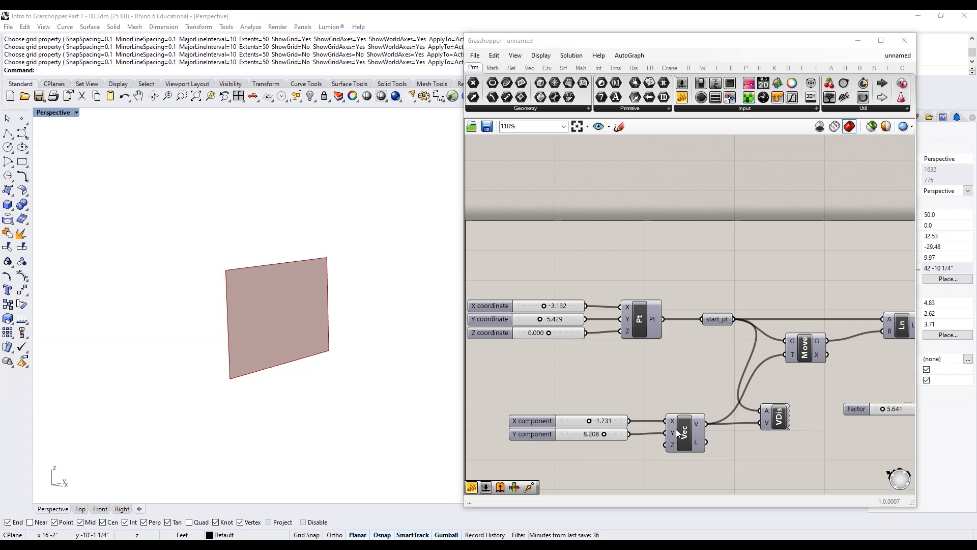
- Set the X component slider feeding the Vec component to -1.051
left_click_drag(589, 421, 591, 420)
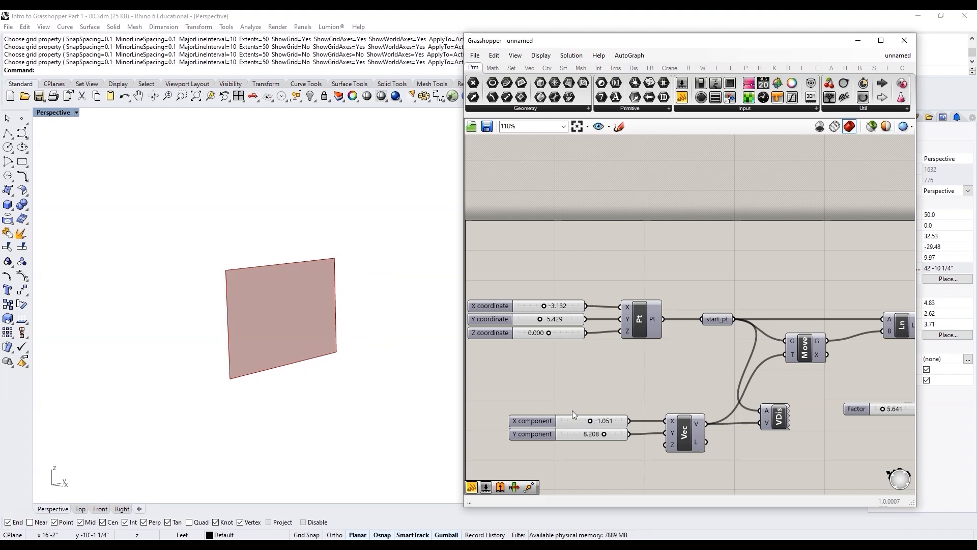
left_click(649, 321)
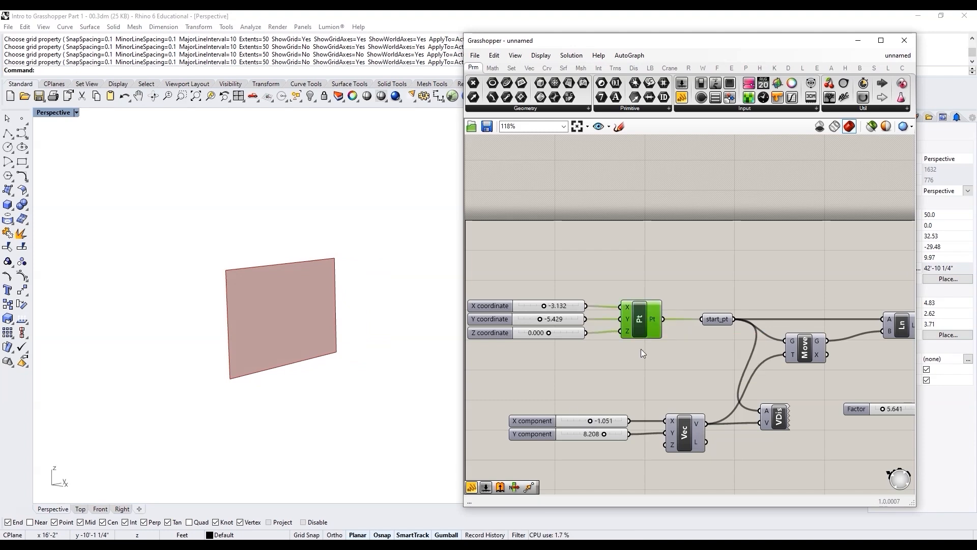
left_click(535, 422)
left_click(521, 432)
- Move the Factor slider away from the Z component to a free spot below the Line component
scroll(557, 379, "down", 3)
scroll(704, 409, "up", 3)
left_click(728, 384)
left_click_drag(727, 382, 710, 412)
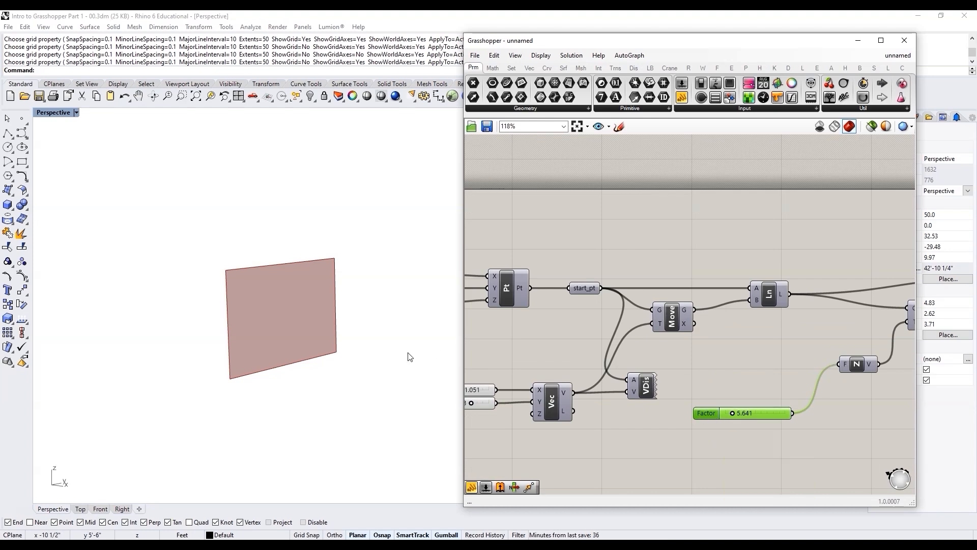
left_click(753, 385)
- Examine the lofted surface from another angle and highlight it by selecting the Loft component
scroll(751, 383, "down", 3)
scroll(768, 355, "up", 3)
scroll(869, 328, "up", 1)
scroll(869, 329, "up", 2)
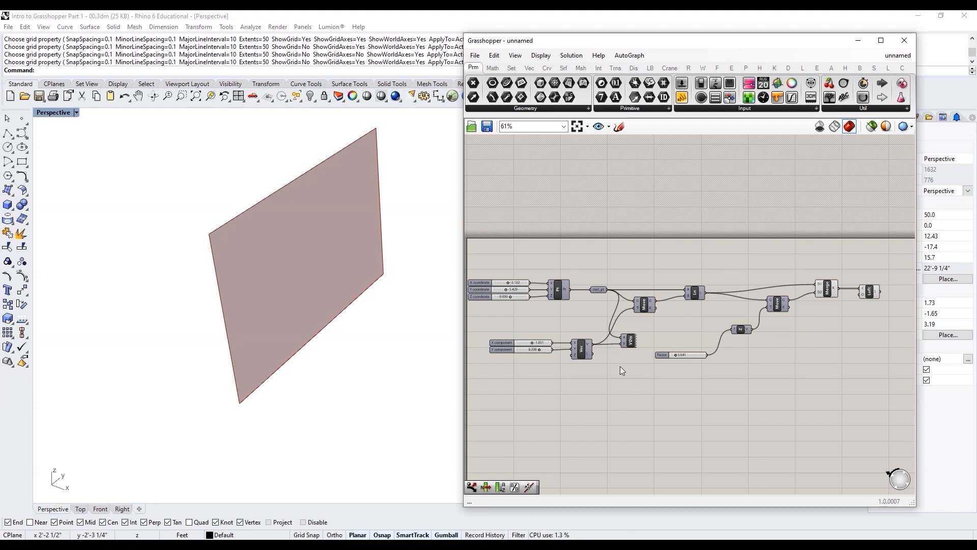
scroll(619, 341, "down", 2)
scroll(801, 301, "up", 6)
scroll(816, 301, "up", 1)
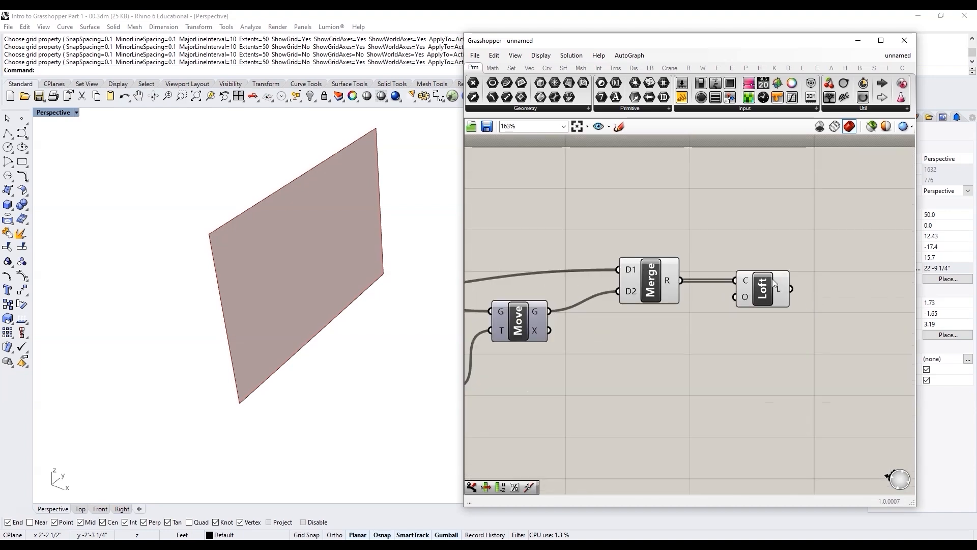
left_click(749, 286)
scroll(709, 320, "down", 2)
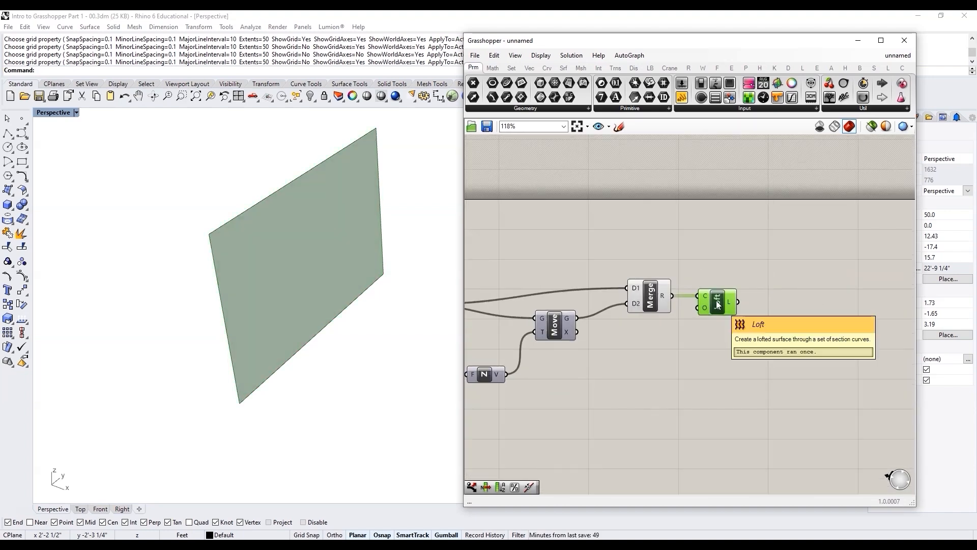
- Add a Surface parameter to the canvas beyond the Loft component
double_click(837, 307)
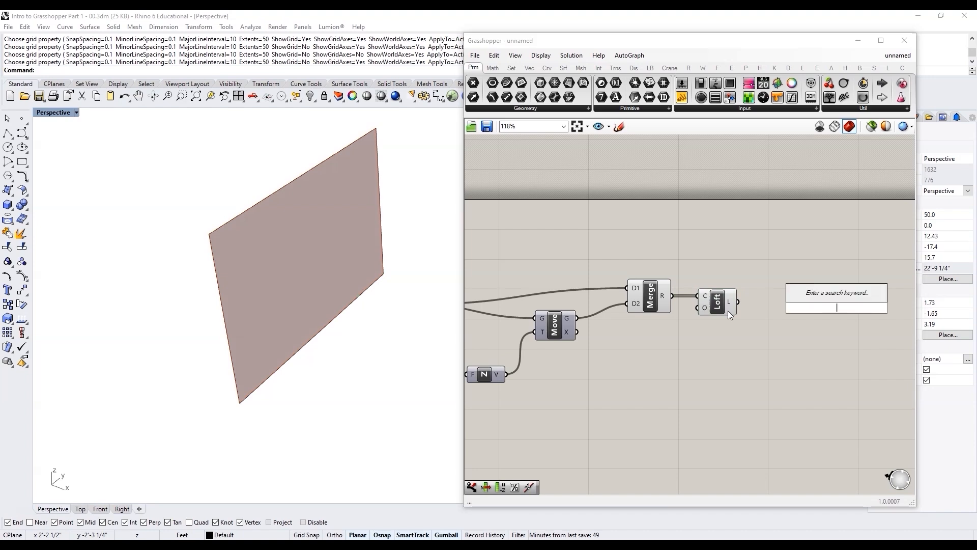
type("surface")
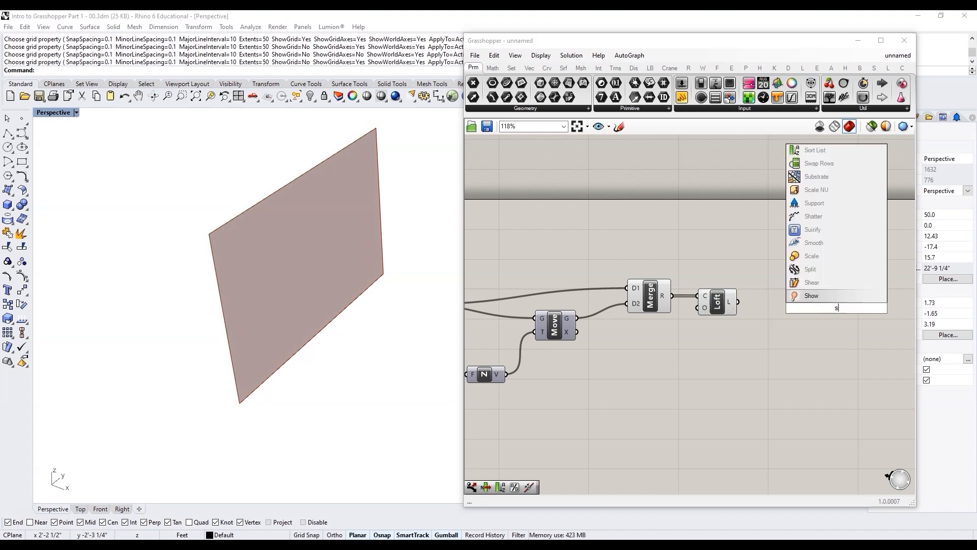
left_click(805, 283)
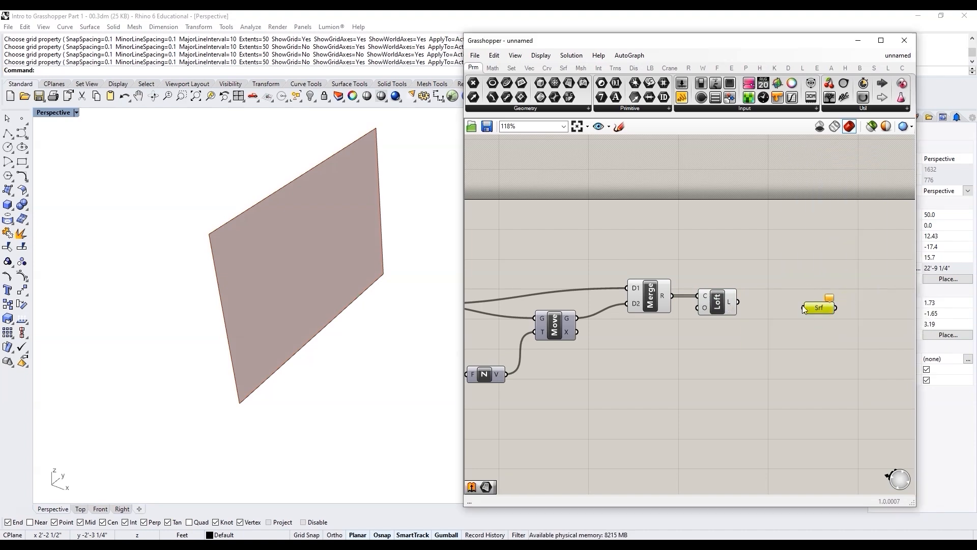
- Name the Surface parameter flat_srf and connect Loft's L output to it
right_click(795, 308)
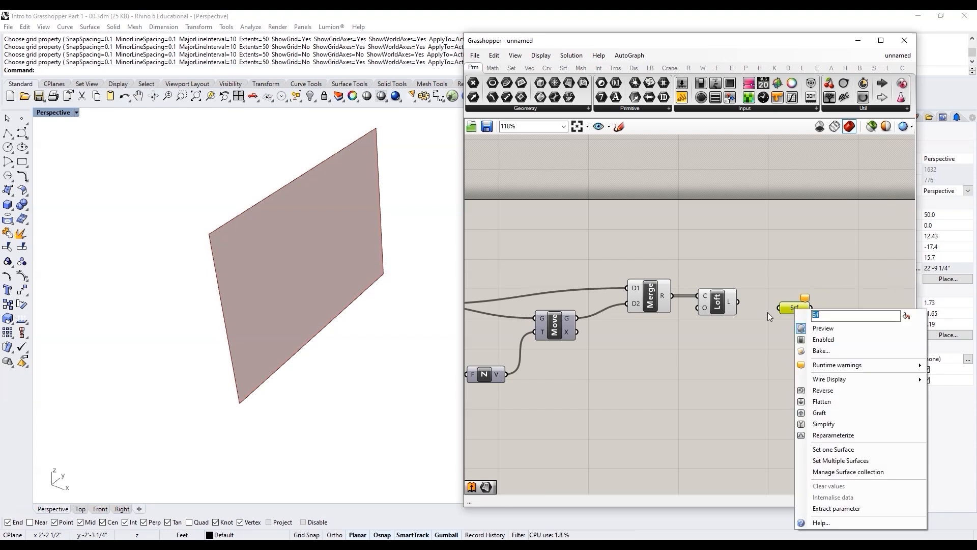
type("flat_srf")
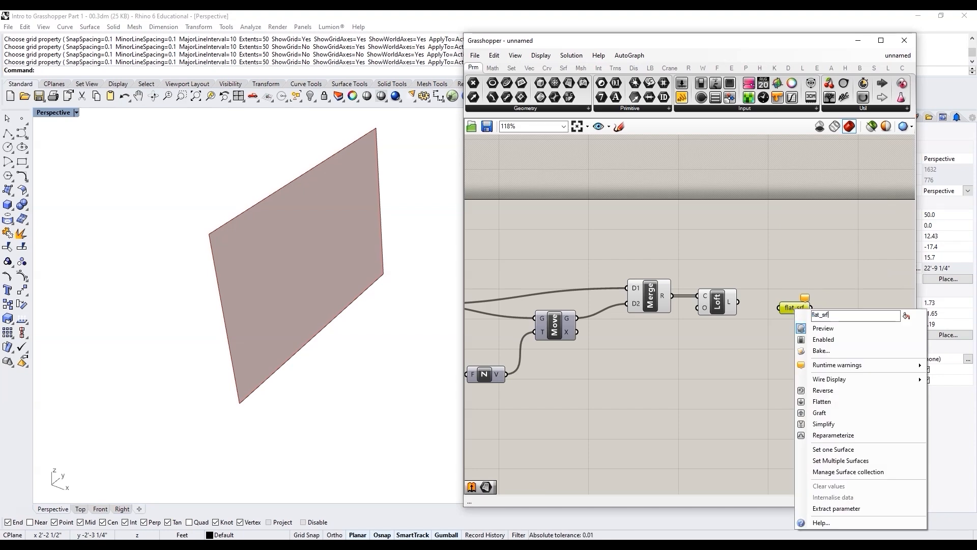
left_click(829, 284)
left_click_drag(738, 301, 789, 304)
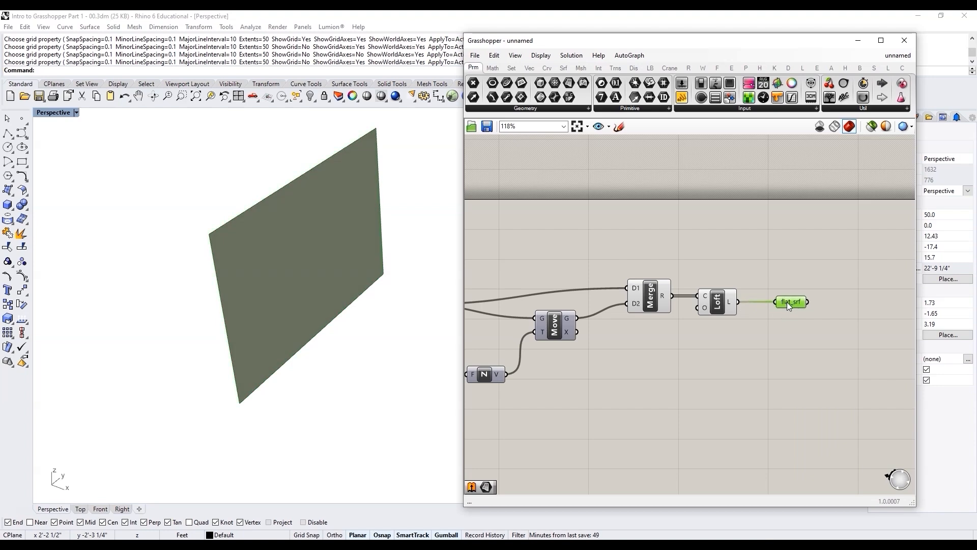
- Turn off the preview of the Merge and Loft components
left_click(719, 307)
left_click_drag(717, 332, 639, 267)
middle_click(648, 314)
left_click(683, 279)
- Duplicate the flat_srf parameter, connect the original to the copy and place the copy farther along the chain
scroll(804, 270, "down", 3)
scroll(801, 287, "up", 4)
scroll(646, 311, "down", 4)
scroll(838, 295, "up", 3)
mouse_move(636, 299)
left_mouse_down()
mouse_move(629, 313)
mouse_move(740, 302)
mouse_move(652, 301)
left_mouse_up()
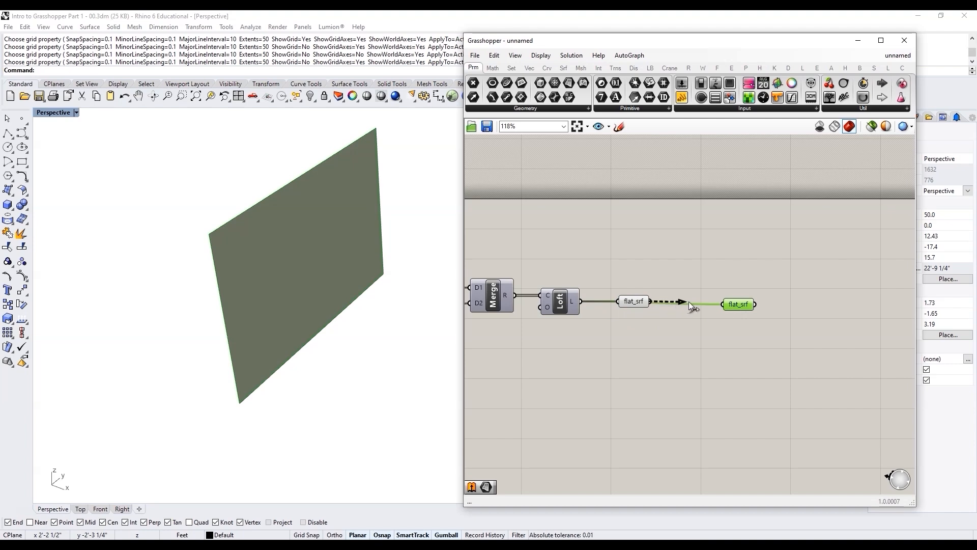
left_click_drag(742, 304, 758, 306)
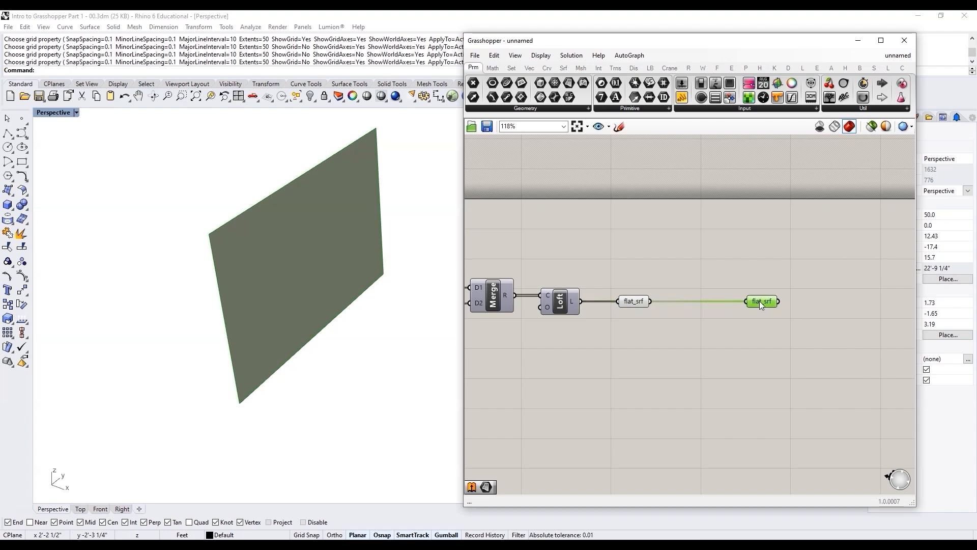
- Turn off the preview of the first flat_srf parameter, directly after Loft
left_click(636, 299)
middle_click(634, 299)
left_click(672, 279)
scroll(789, 319, "down", 3)
scroll(680, 273, "up", 3)
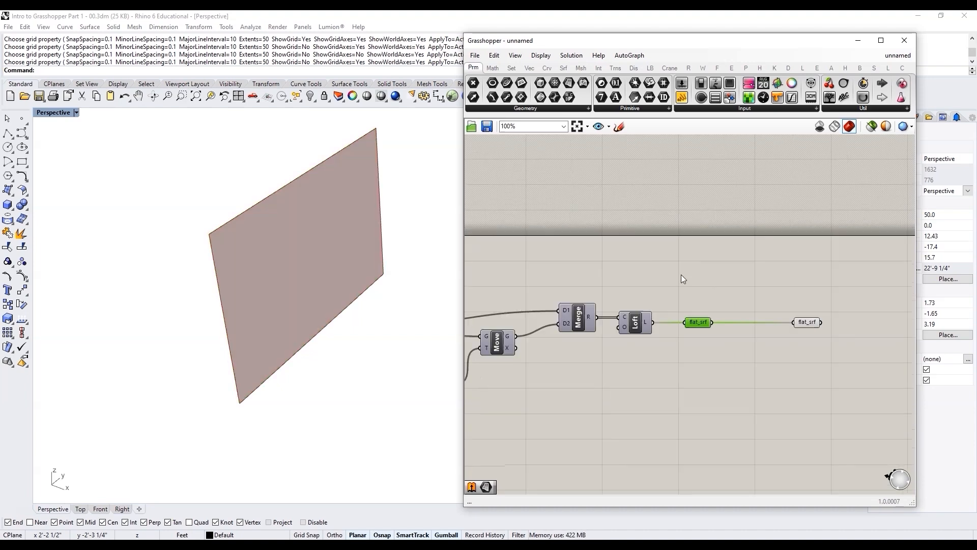
left_click_drag(734, 353, 532, 279)
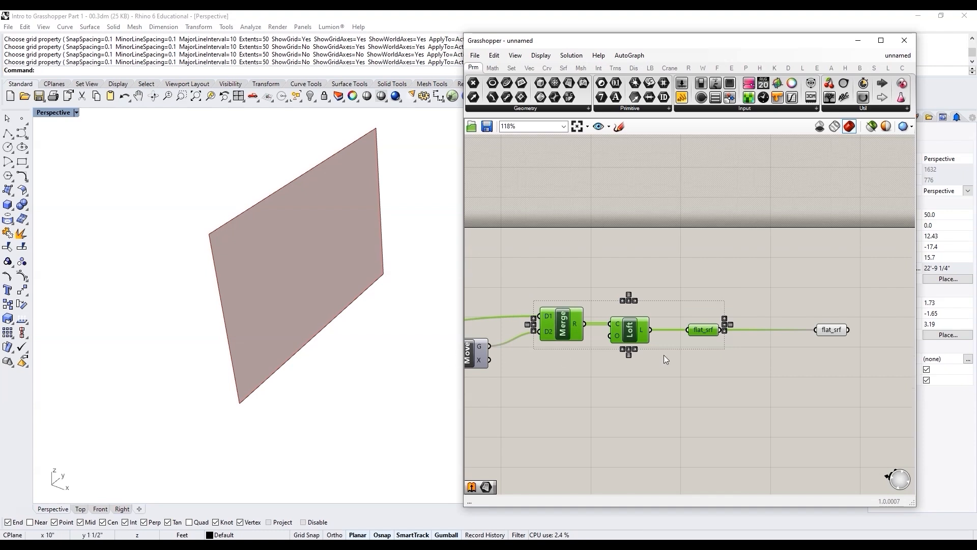
left_click(703, 363)
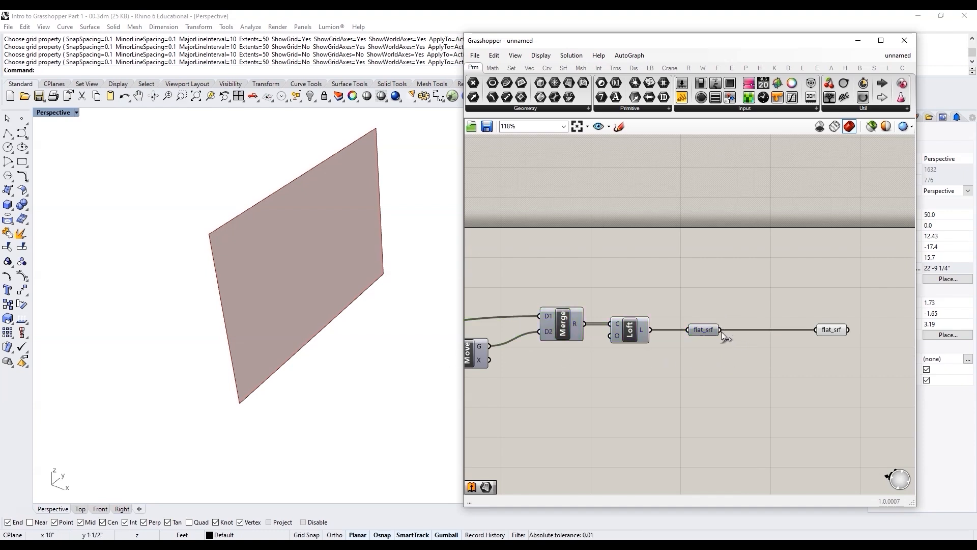
left_click(827, 331)
left_click(860, 319)
- Move the Factor slider to the input side of the definition, just below the Vec component
scroll(860, 322, "down", 3)
scroll(642, 367, "up", 3)
left_click_drag(649, 369, 557, 405)
right_click_drag(761, 394, 903, 424)
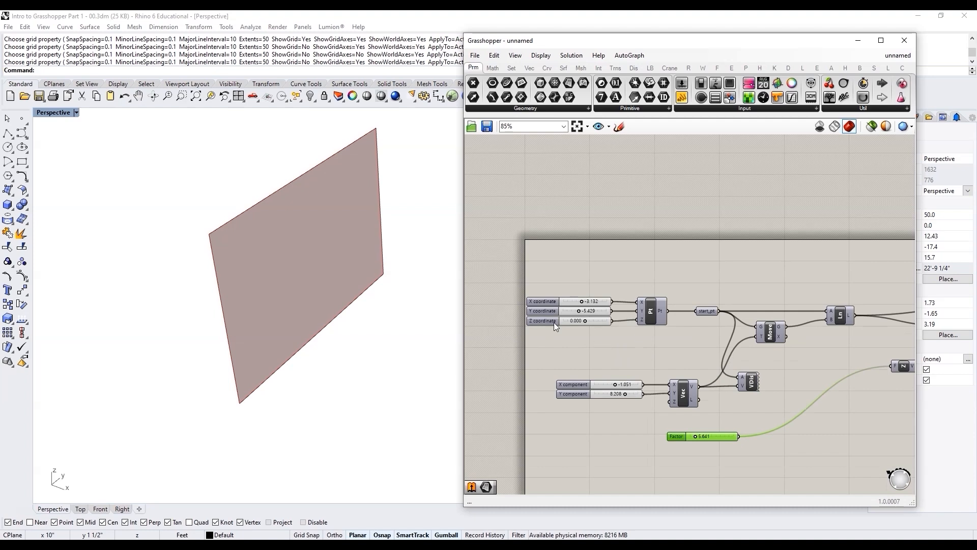
scroll(558, 334, "down", 2)
scroll(739, 398, "up", 3)
left_click(734, 412)
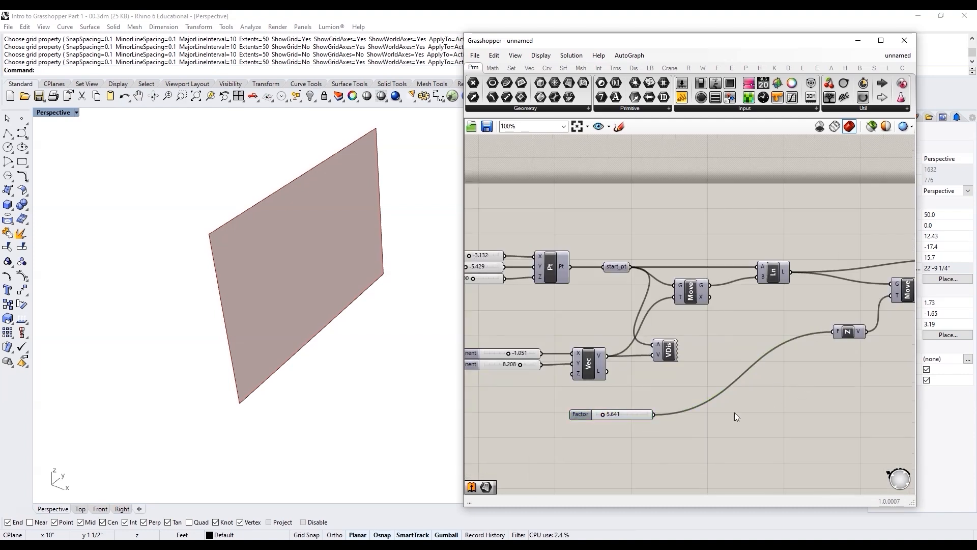
- Add a Number parameter beyond the Factor slider and connect the slider's output to it
double_click(734, 412)
type("num")
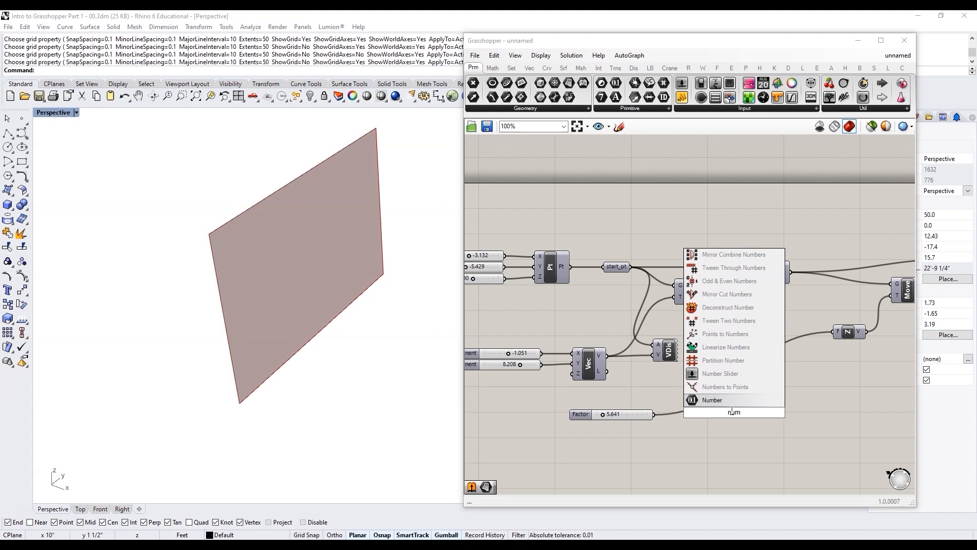
left_click(732, 401)
scroll(699, 402, "up", 2)
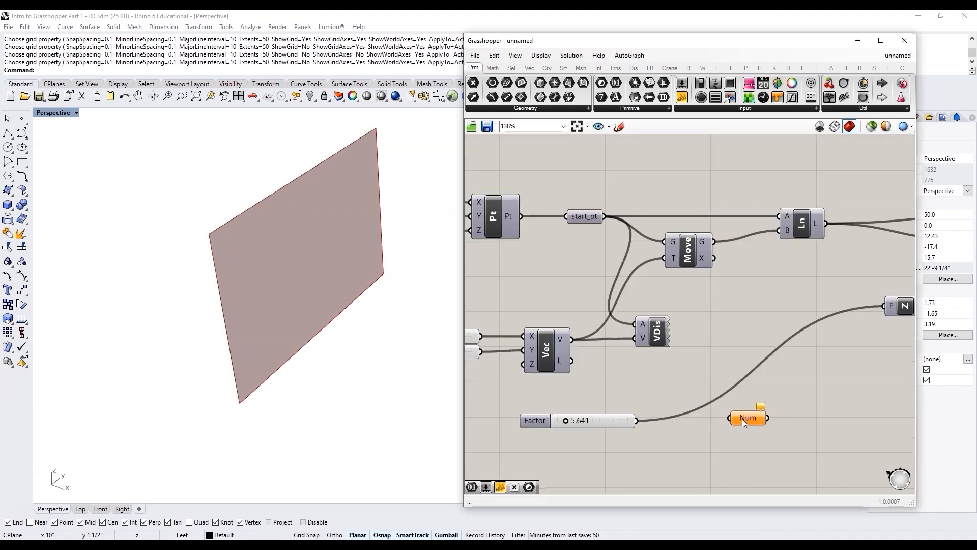
left_click_drag(635, 421, 744, 422)
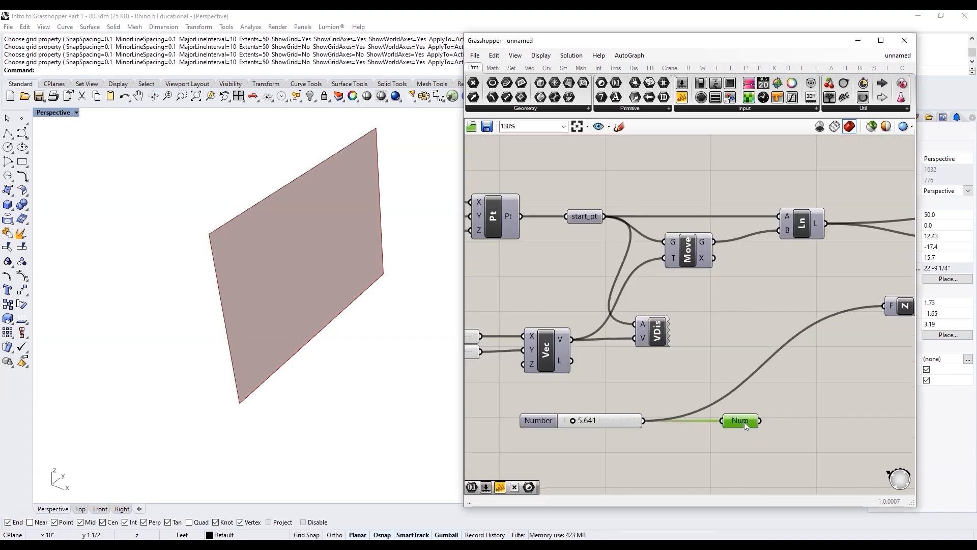
- Name the Number parameter height
right_click(744, 422)
type("height")
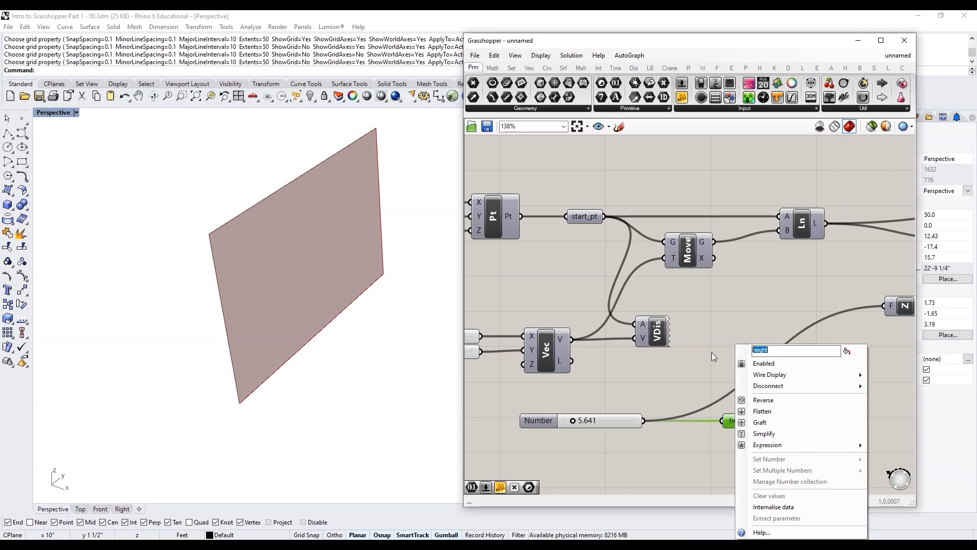
left_click(712, 352)
- Name the slider feeding the height parameter height and shift it slightly further from that parameter
right_click(531, 423)
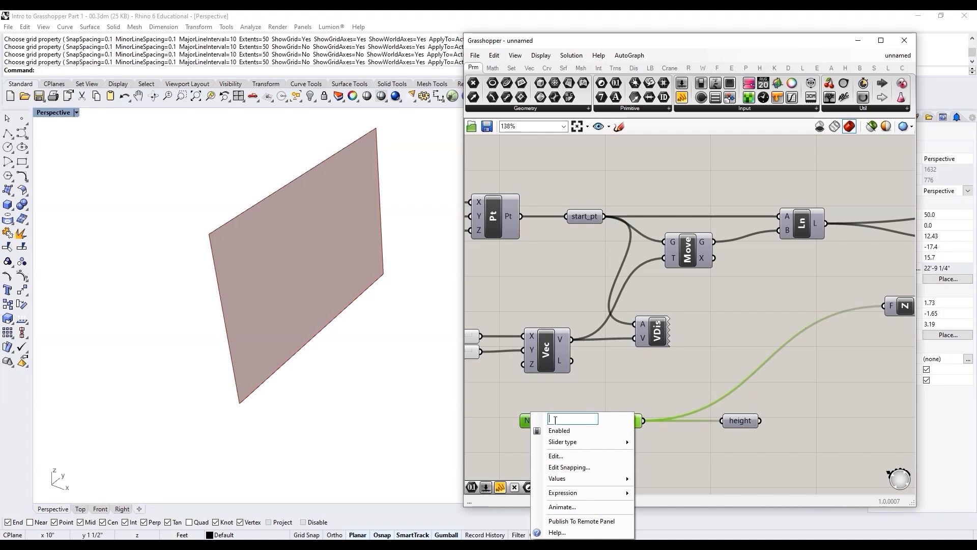
type("height")
left_click(676, 420)
left_click_drag(544, 422, 553, 421)
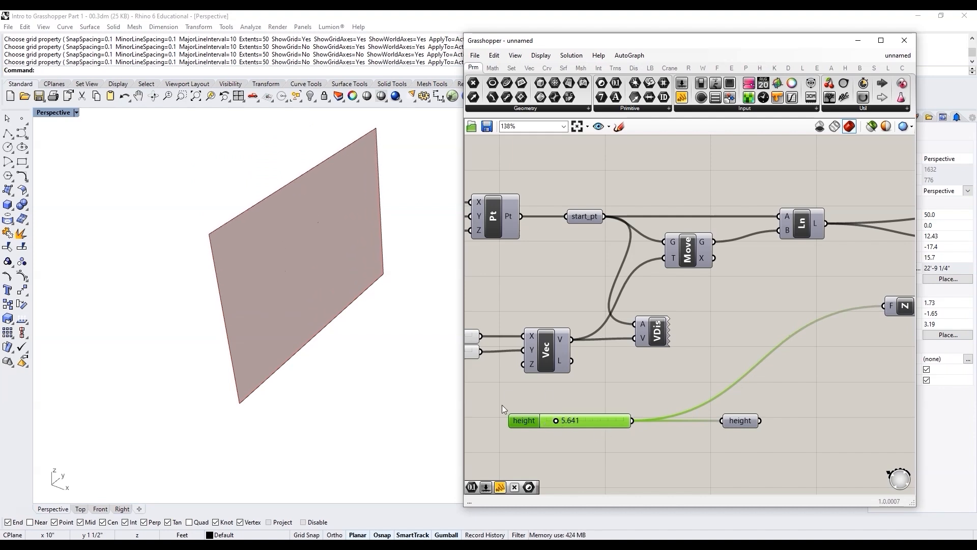
- Connect the height parameter's output to the factor input of Unit Z, replacing the slider's direct wire
scroll(775, 412, "down", 2)
left_click_drag(745, 415, 852, 317)
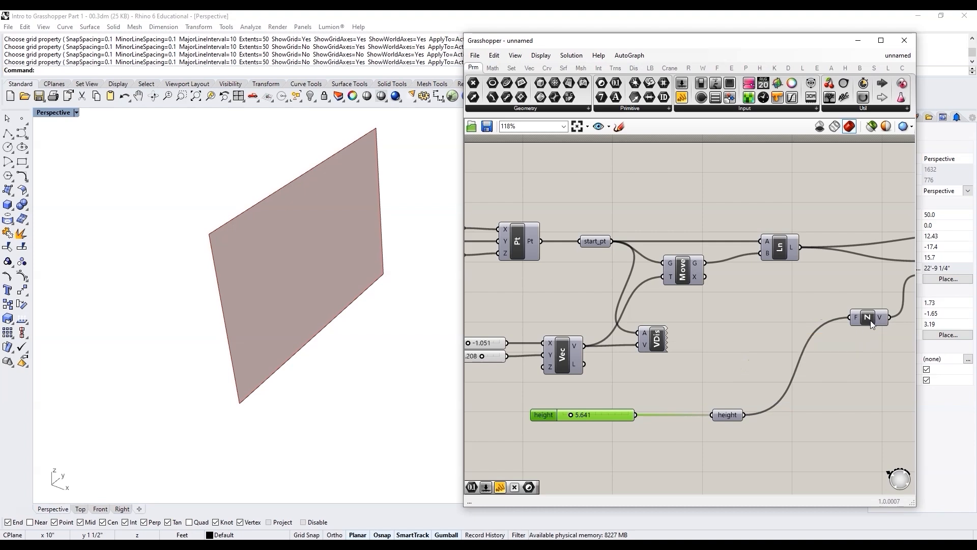
left_click_drag(741, 425, 570, 413)
left_click(682, 411)
- Move the X component and Y component sliders away from Vec to open a gap for parameters
scroll(682, 411, "down", 3)
right_click_drag(683, 411, 758, 417)
scroll(579, 385, "up", 6)
left_click_drag(605, 404, 539, 358)
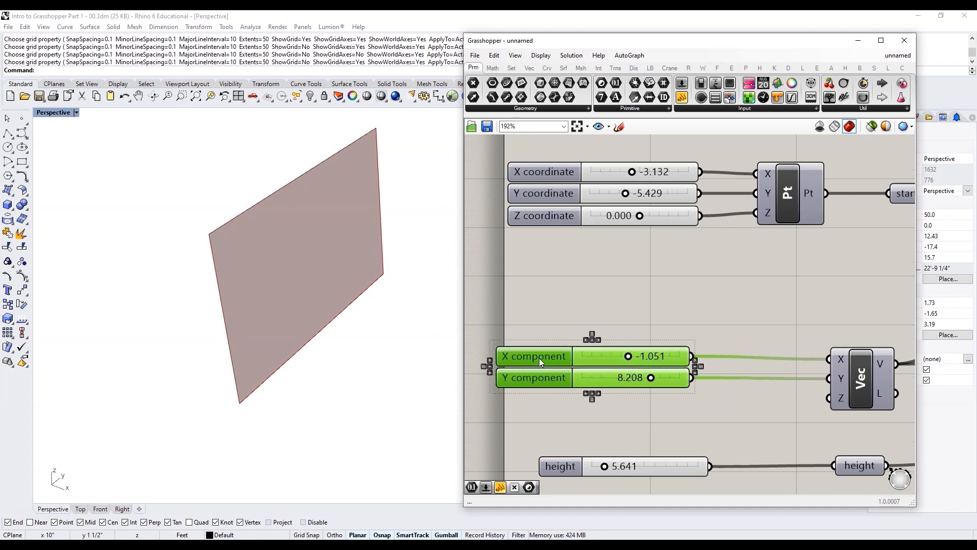
- Add a Number parameter above the wires into Vec and name it move_x
double_click(774, 332)
type("number")
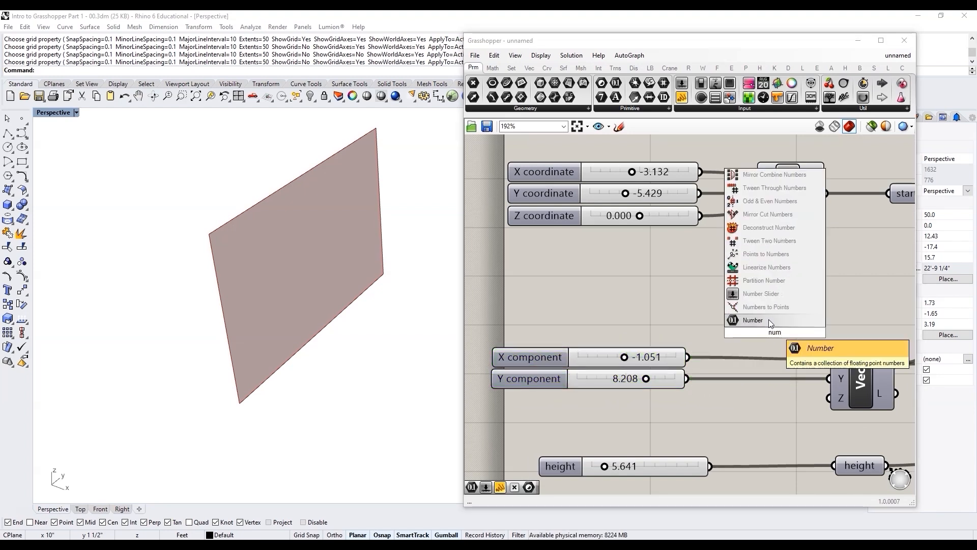
left_click(768, 319)
right_click(774, 331)
type("move")
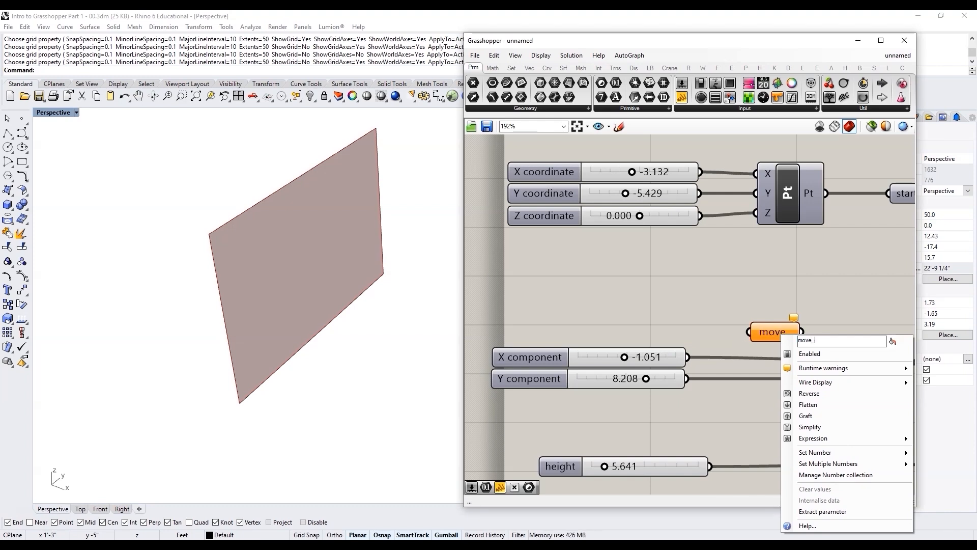
type("_x")
key("Return")
- Duplicate the move_x parameter just below the original and name the copy move_y
left_click_drag(761, 314, 764, 329, "alt")
right_click(765, 330)
key("BackSpace")
type("y")
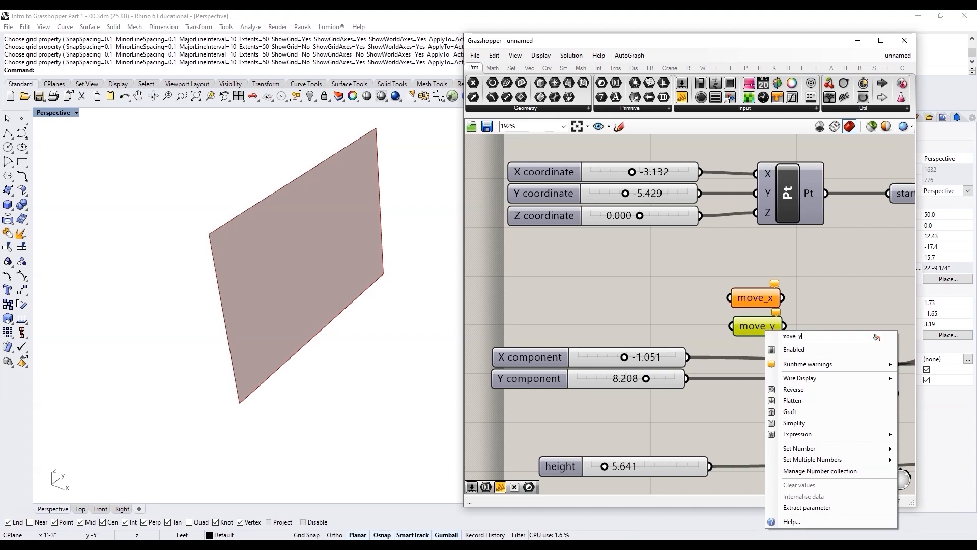
key("Return")
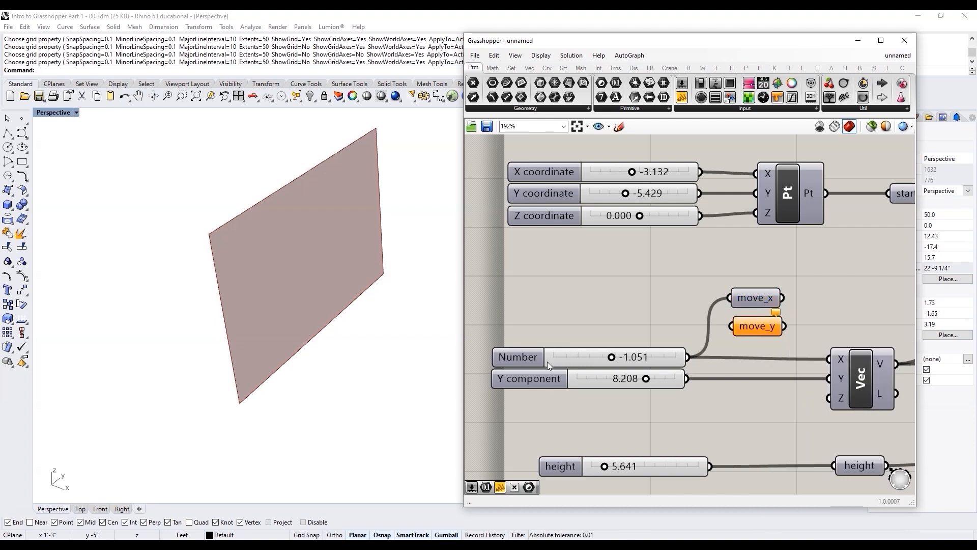
- Route the two component sliders through move_x and move_y into Vec's X and Y inputs, placing both parameters in the gap
left_click_drag(686, 379, 731, 326)
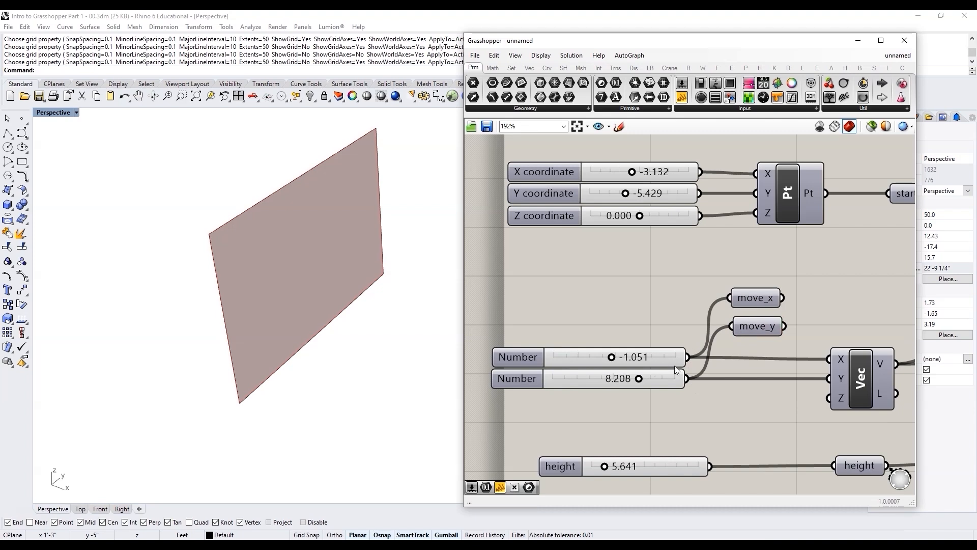
left_click_drag(782, 298, 828, 359)
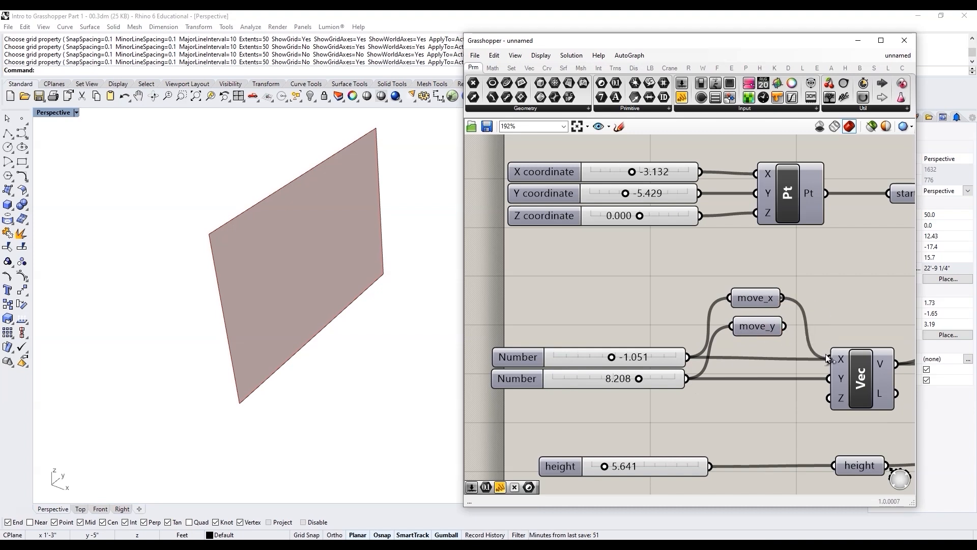
left_click_drag(785, 326, 738, 286)
left_click_drag(756, 333, 755, 382)
- Rename the two sliders feeding Vec's parameters move_x and move_y to match
right_click(746, 348)
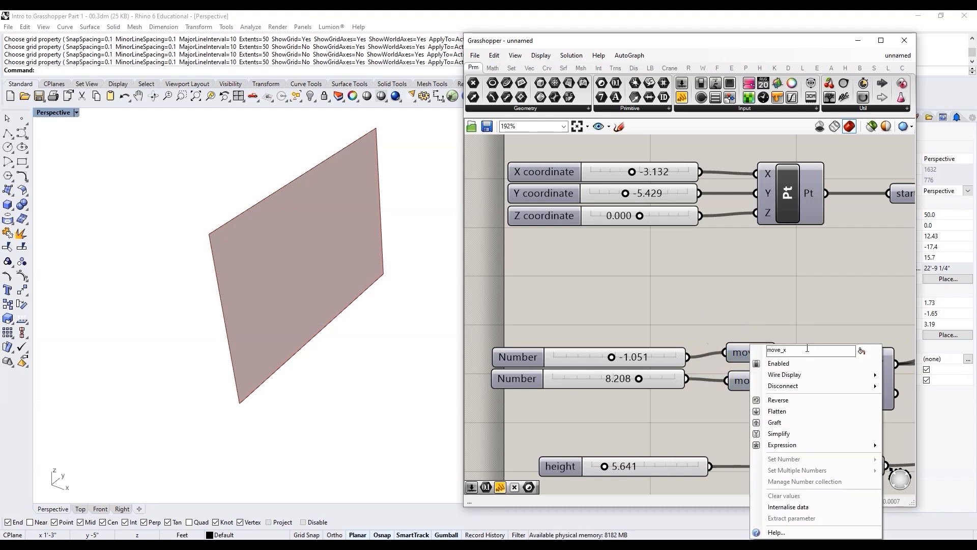
right_click(515, 357)
type("move_x")
key("Return")
right_click(752, 351)
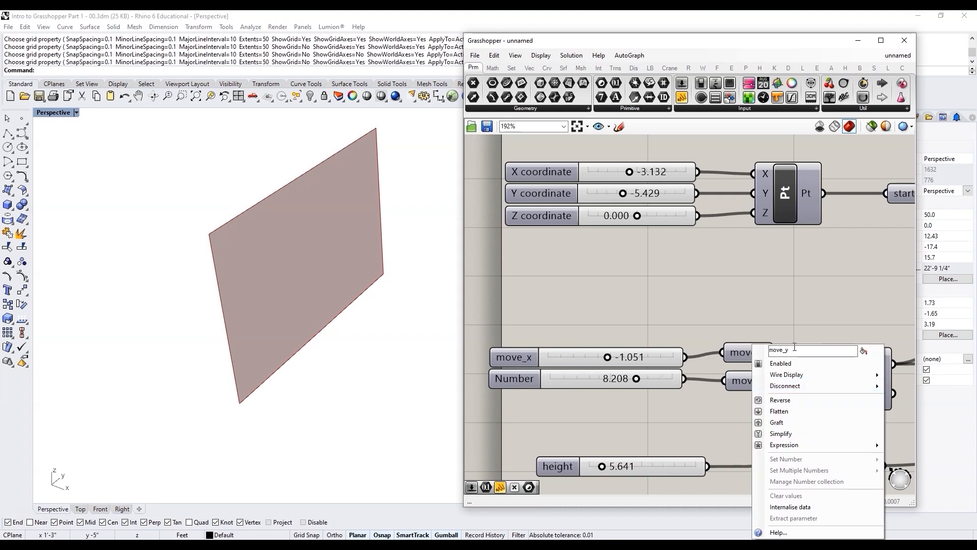
right_click(532, 380)
type("move_y")
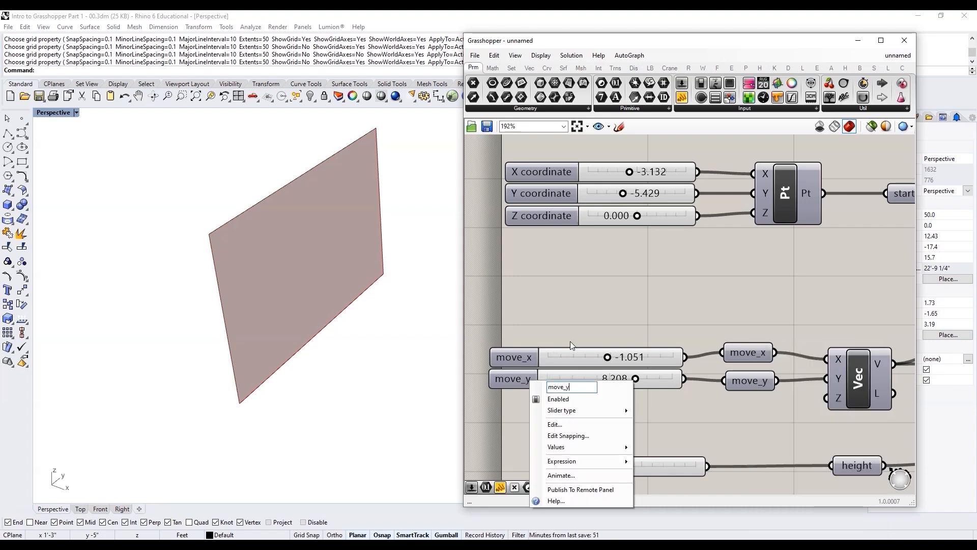
key("Return")
- Place the height slider directly under move_y, then distribute the three sliders vertically
scroll(600, 391, "down", 2)
left_click_drag(574, 445, 536, 398)
left_click(591, 434)
left_click_drag(591, 433, 550, 353)
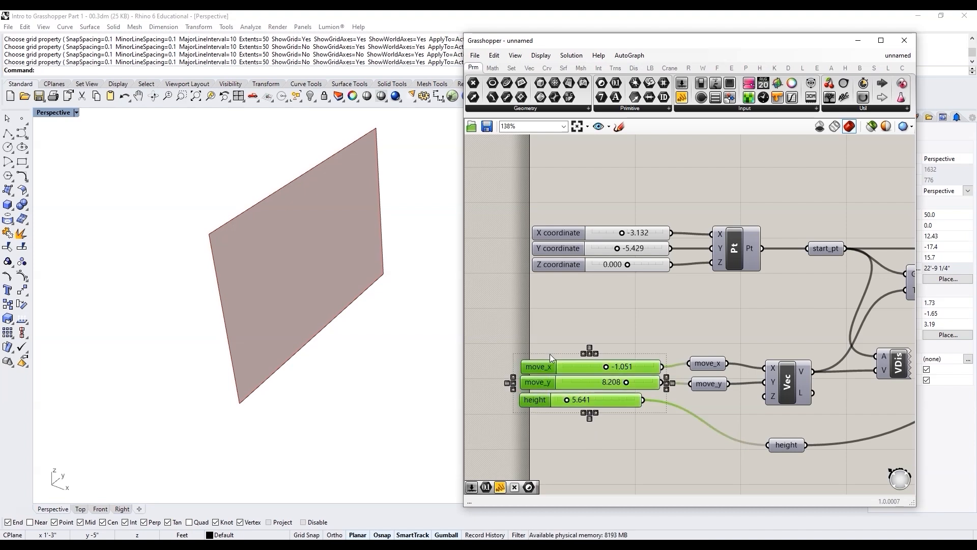
left_click(585, 354)
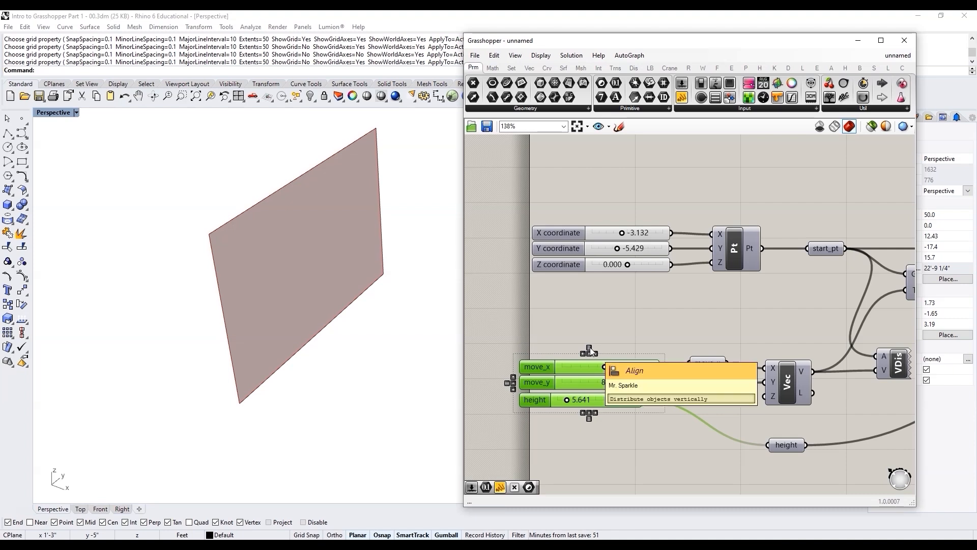
left_click(590, 350)
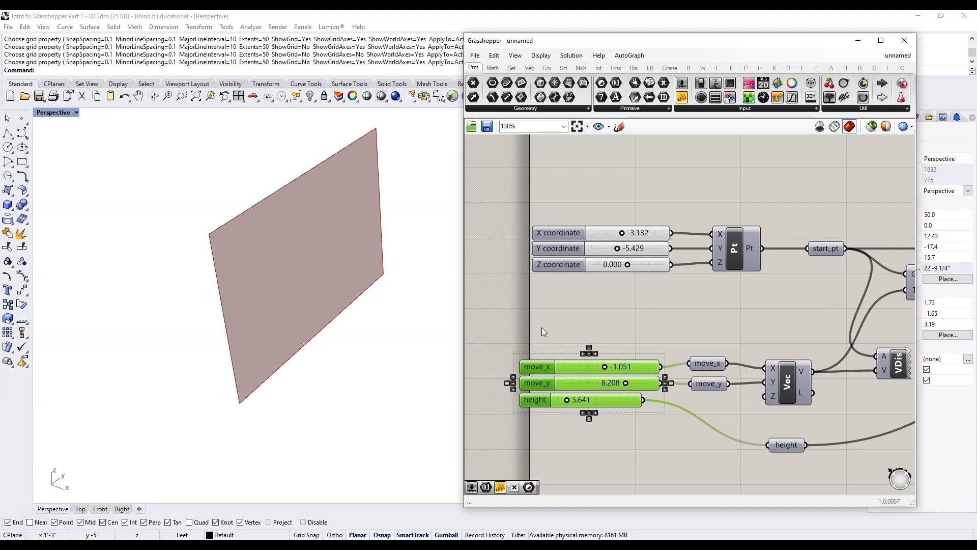
- Move the move_x, move_y and height sliders, and the coordinate sliders with Pt, away from their parameters
left_click_drag(538, 362, 510, 371)
left_click(575, 316)
right_click_drag(634, 303, 597, 312)
left_click_drag(708, 307, 600, 224)
scroll(790, 251, "down", 3)
left_click_drag(733, 255, 644, 254)
left_click(731, 279)
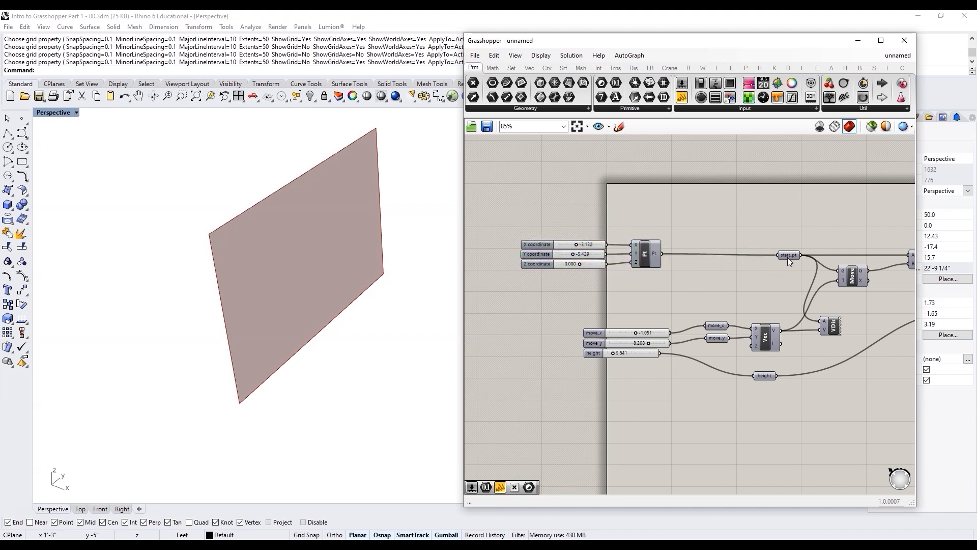
- Group everything from start_pt, move_x, move_y and height through the first flat_srf parameter into a cluster
scroll(611, 337, "down", 8)
scroll(802, 316, "up", 5)
scroll(810, 298, "up", 2)
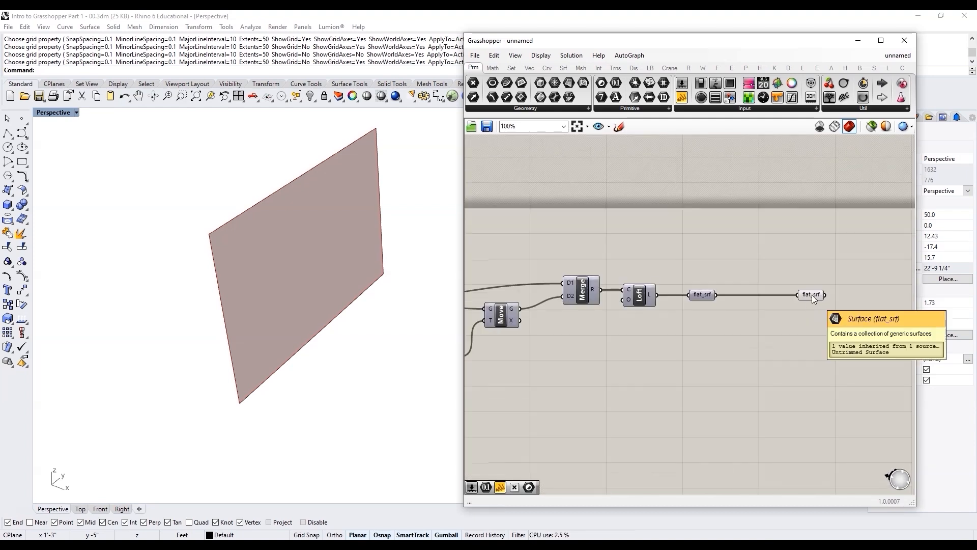
scroll(814, 326, "down", 4)
scroll(667, 386, "up", 2)
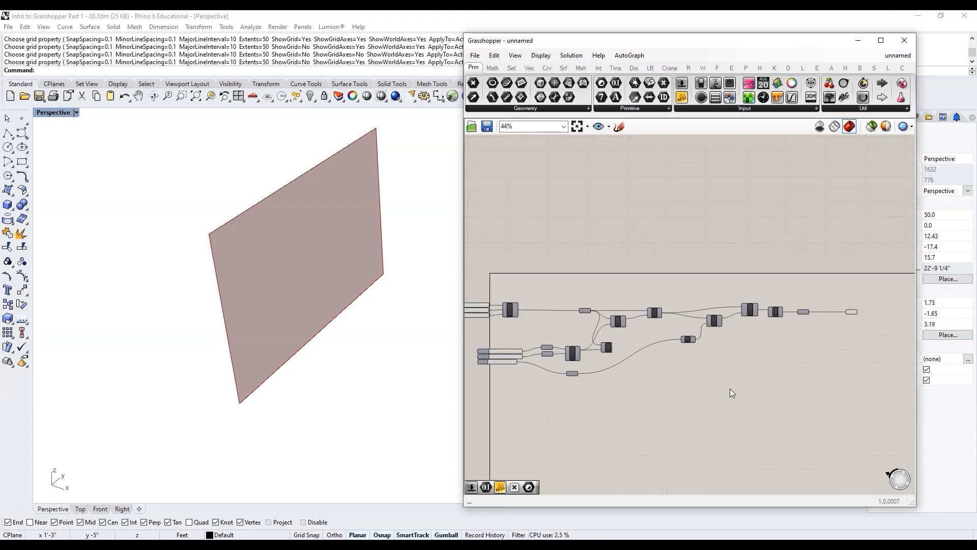
left_click_drag(822, 397, 535, 297)
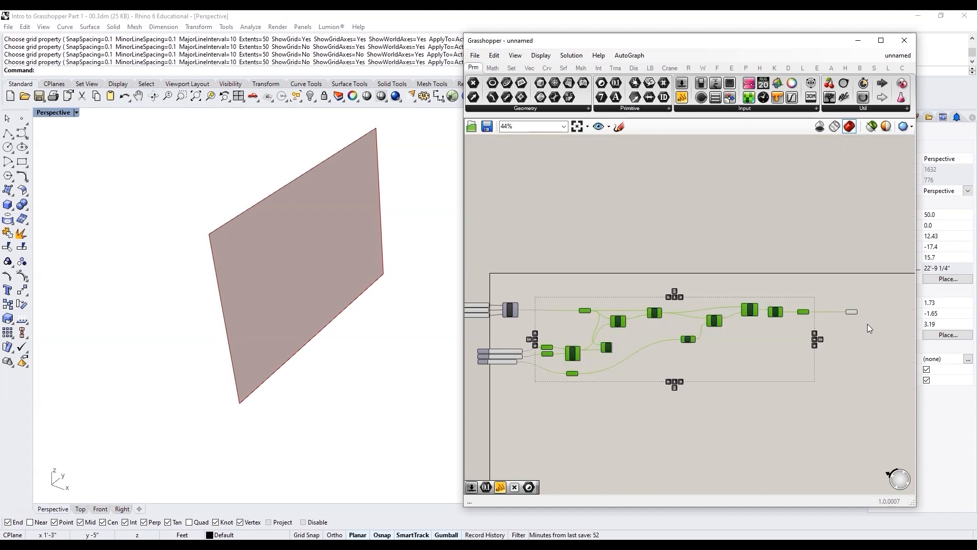
middle_click(655, 335)
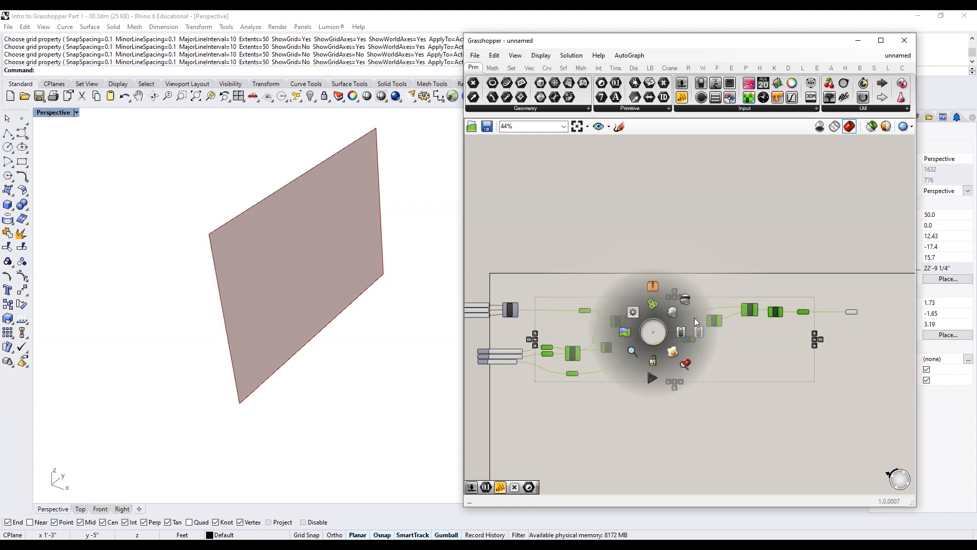
left_click(653, 287)
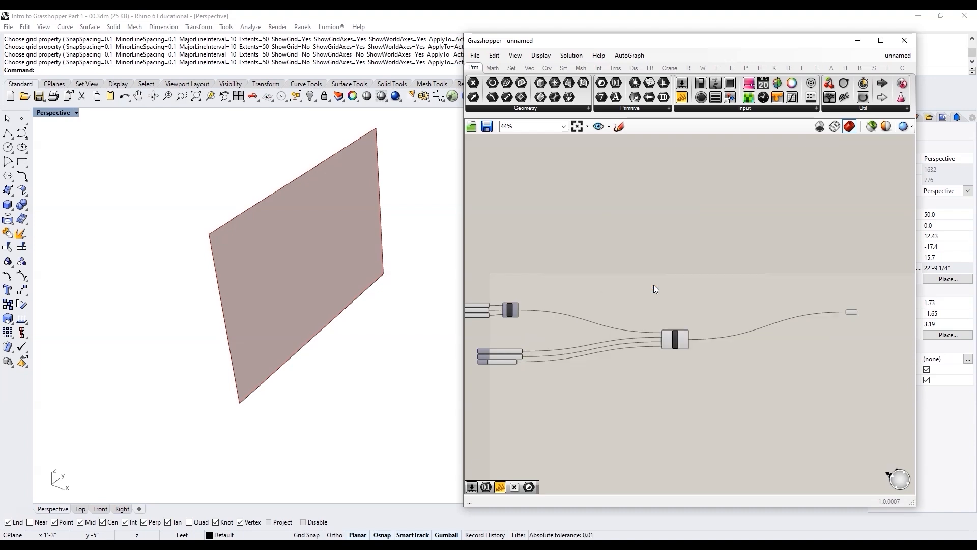
- Move the new cluster nearer its inputs and bring the remaining flat_srf parameter close to the cluster's output
scroll(684, 343, "up", 6)
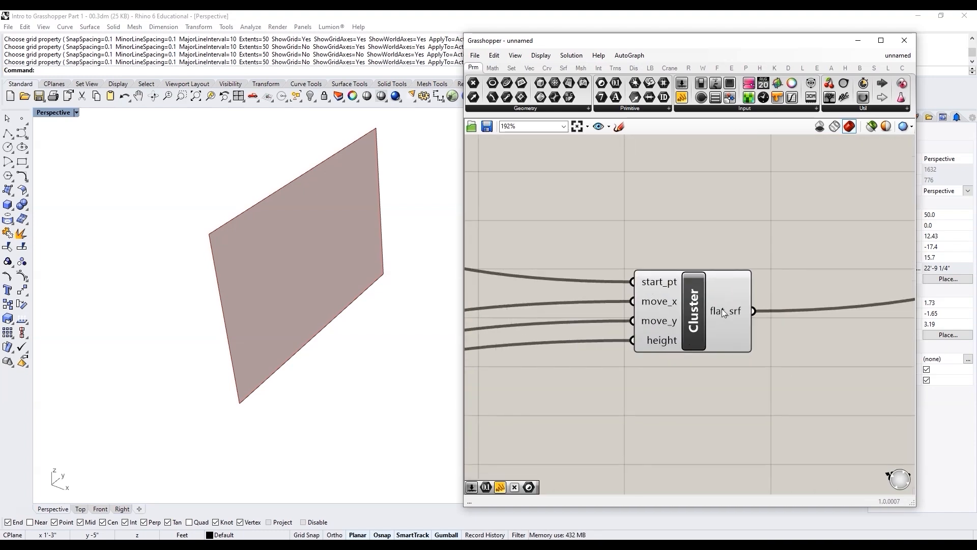
scroll(741, 347, "down", 7)
left_click_drag(734, 340, 651, 327)
left_click_drag(882, 316, 680, 326)
scroll(643, 330, "up", 2)
scroll(642, 329, "up", 3)
- Turn off the preview of the cluster
left_click(667, 315)
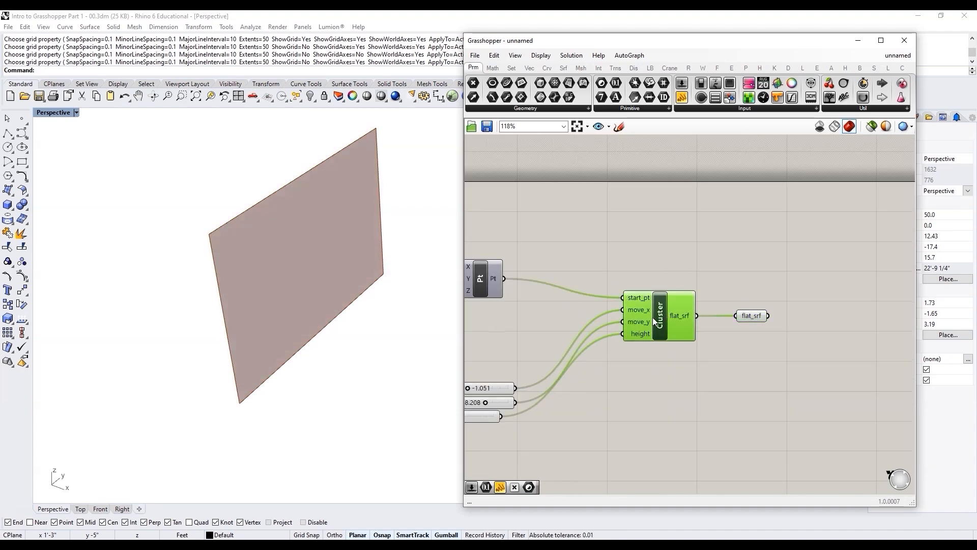
left_click(680, 365)
left_click(666, 319)
middle_click(663, 318)
left_click(743, 277)
- Move the move_x, move_y and height sliders up beneath Pt, next to the cluster's inputs
scroll(744, 276, "down", 2)
scroll(554, 349, "up", 2)
left_click_drag(561, 386, 588, 283)
left_click(687, 262)
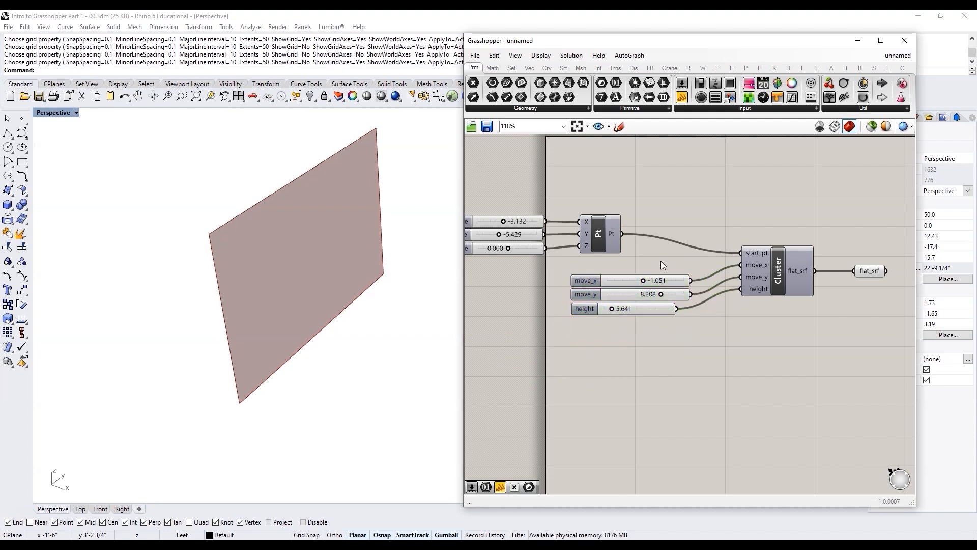
- Select the whole definition and shift it together further into the canvas
scroll(819, 316, "down", 2)
left_click_drag(821, 316, 467, 209)
left_click_drag(598, 260, 711, 245)
left_click(640, 314)
- Test the cluster by setting move_x to -2.778, move_y to 9.551 and height to 6.739
scroll(673, 288, "down", 2)
scroll(673, 287, "up", 5)
left_click_drag(661, 282, 691, 302)
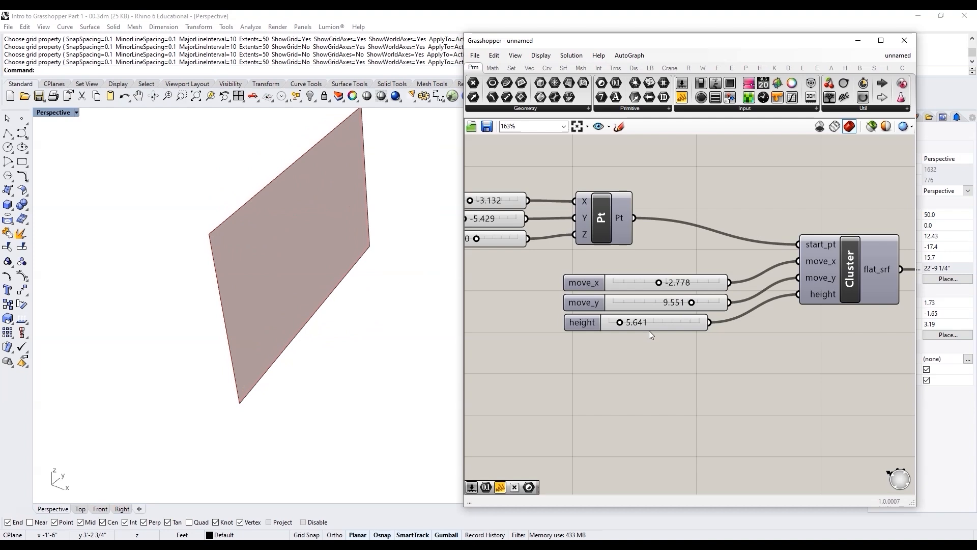
left_click_drag(624, 325, 625, 323)
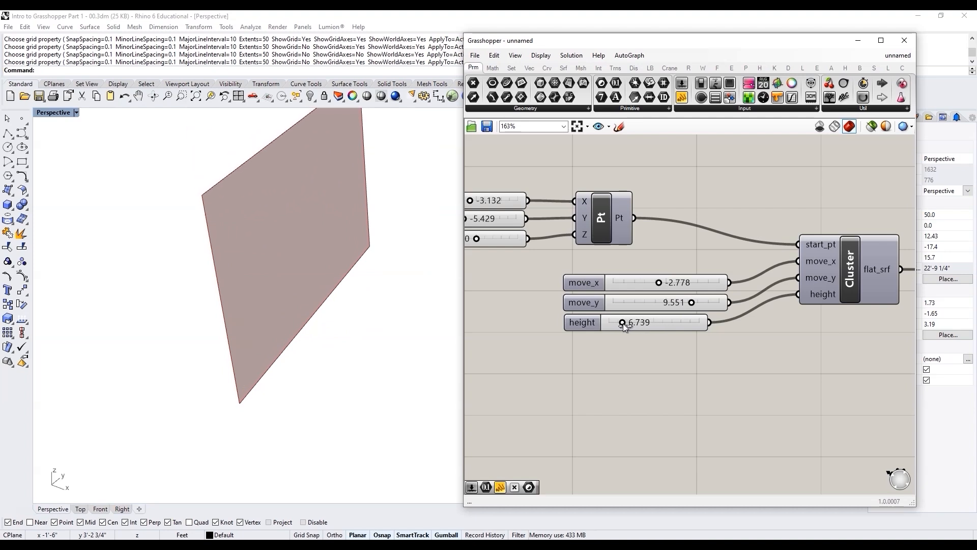
scroll(563, 276, "down", 2)
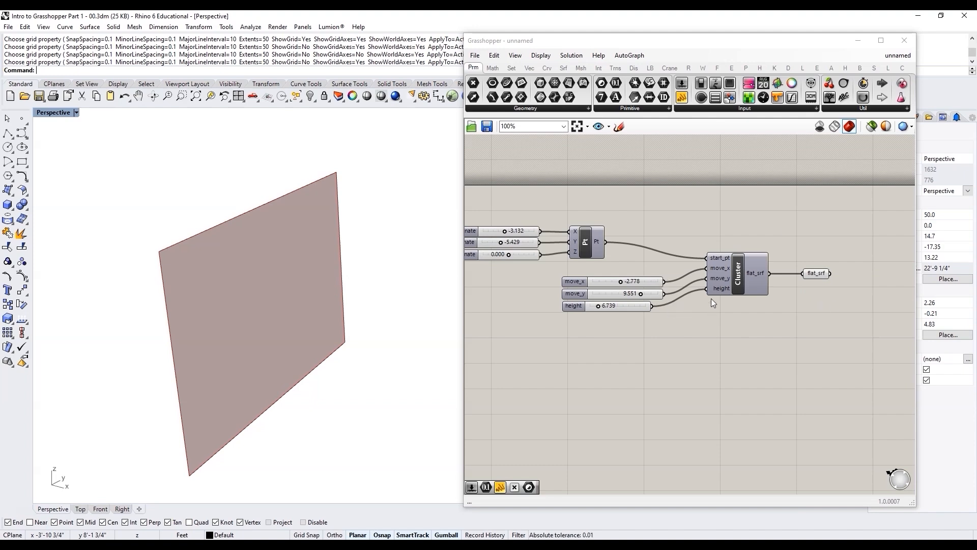
mouse_move(732, 257)
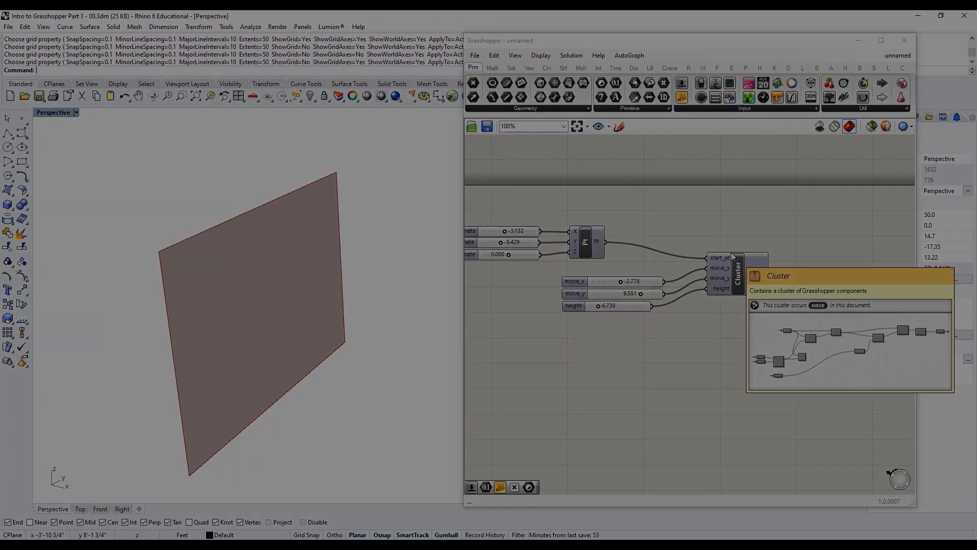